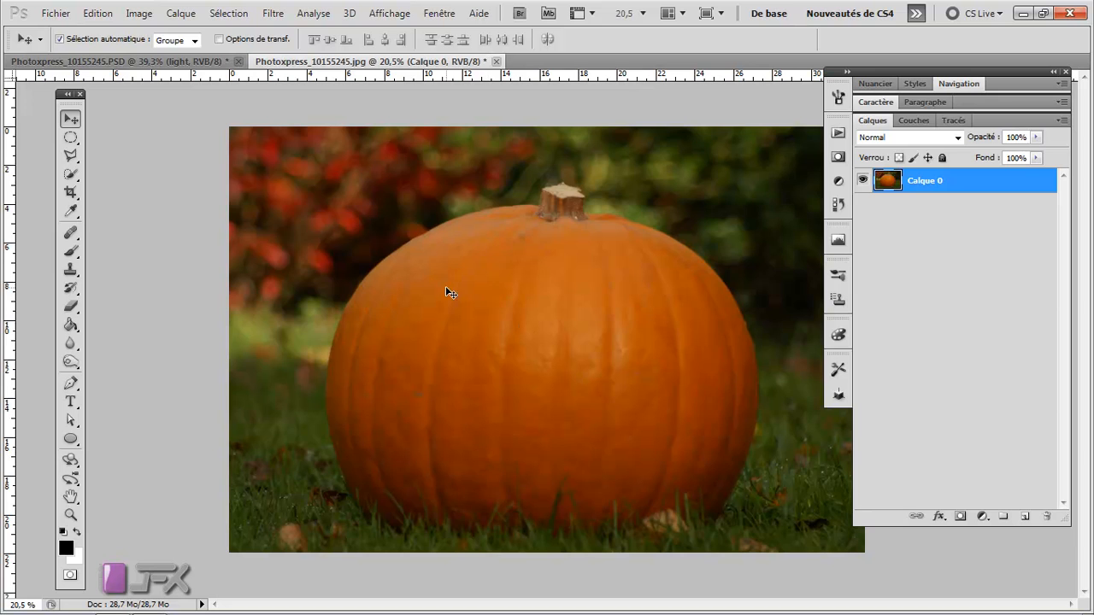
Compare the finished jack-o'-lantern PSD with the original pumpkin JPG in separate windows and return both to tabbed view.
left_click(198, 65)
key("ctrl+0")
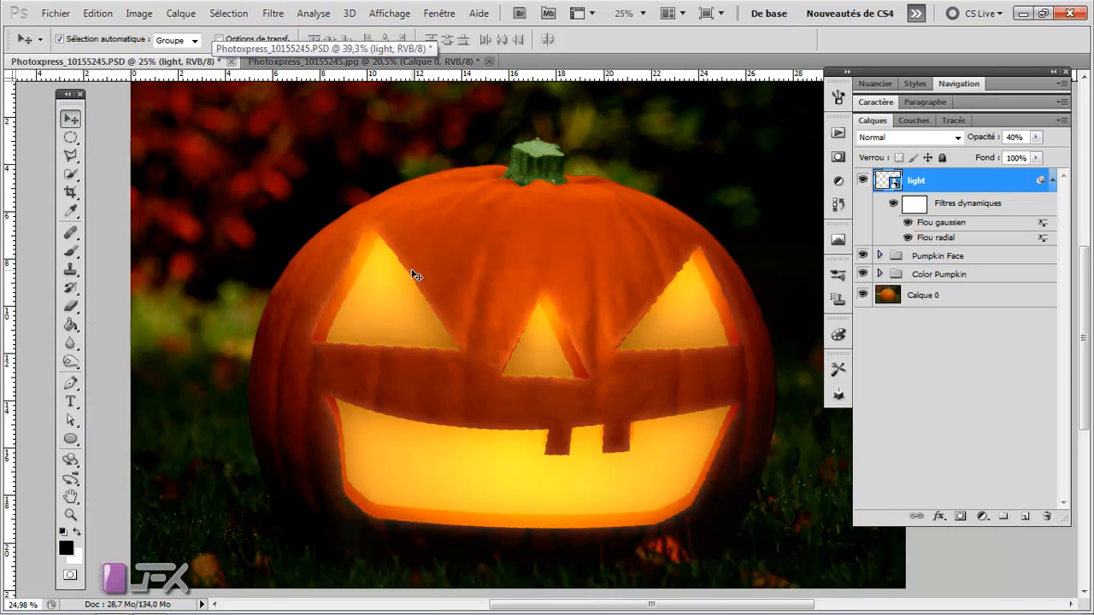
left_click_drag(346, 62, 658, 48)
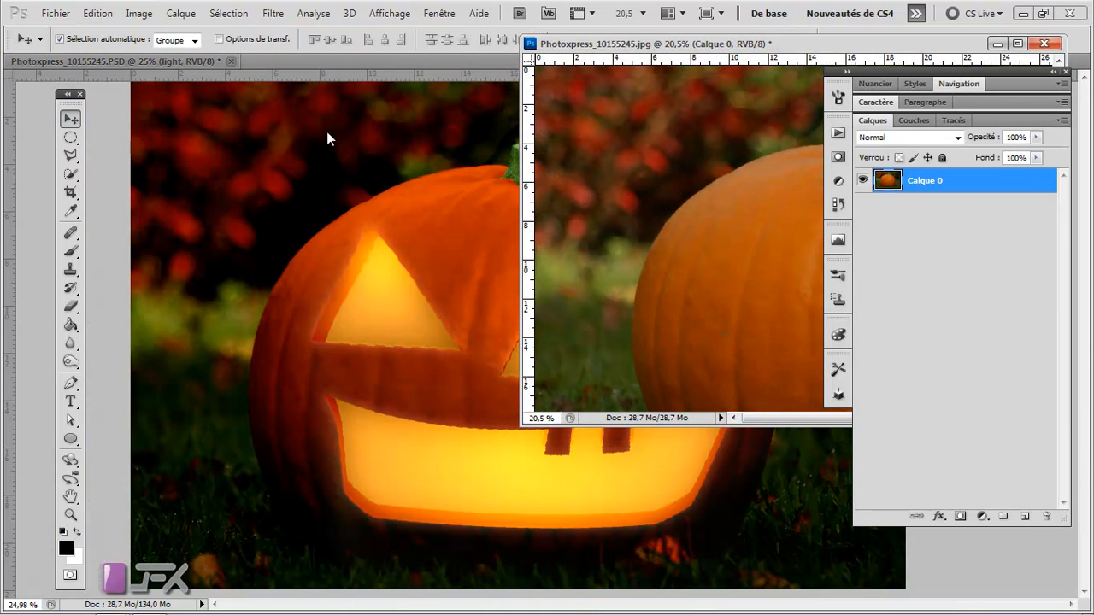
left_click(276, 152)
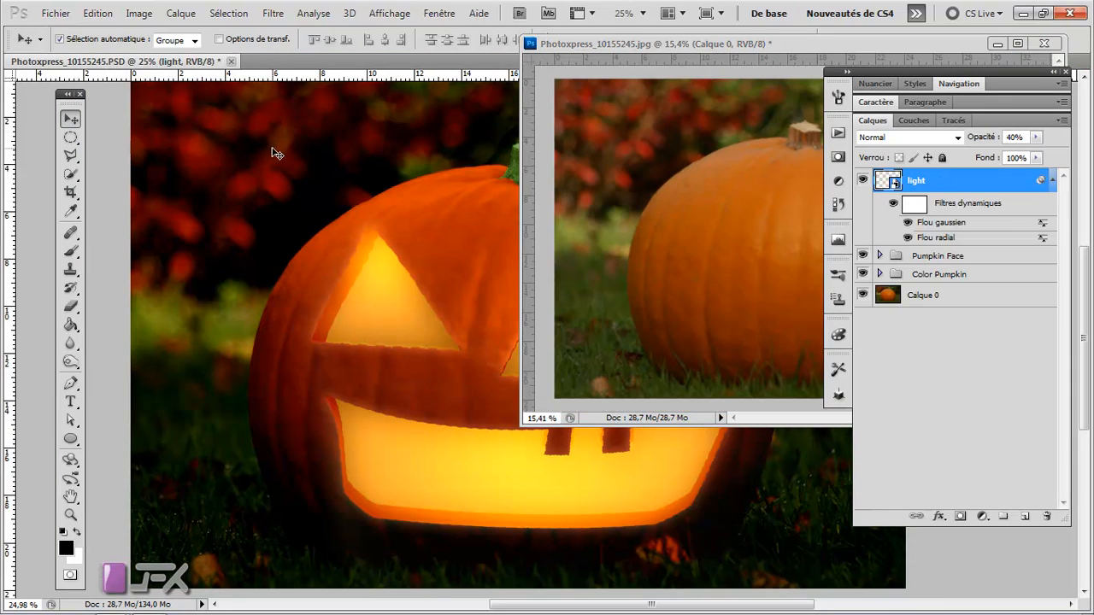
scroll(276, 152, "down", 2)
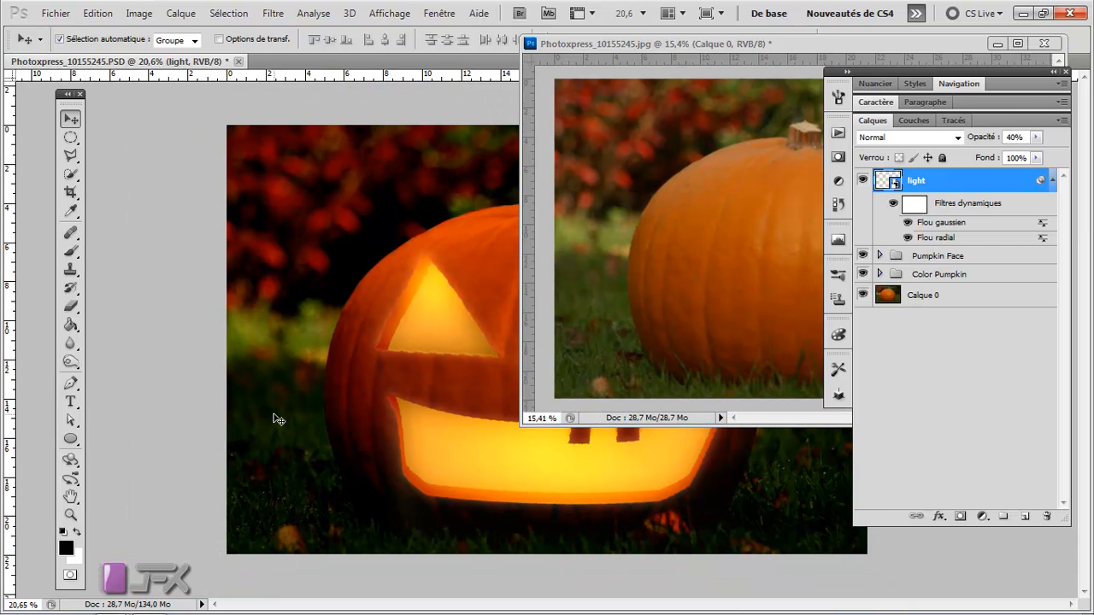
left_click_drag(671, 43, 458, 58)
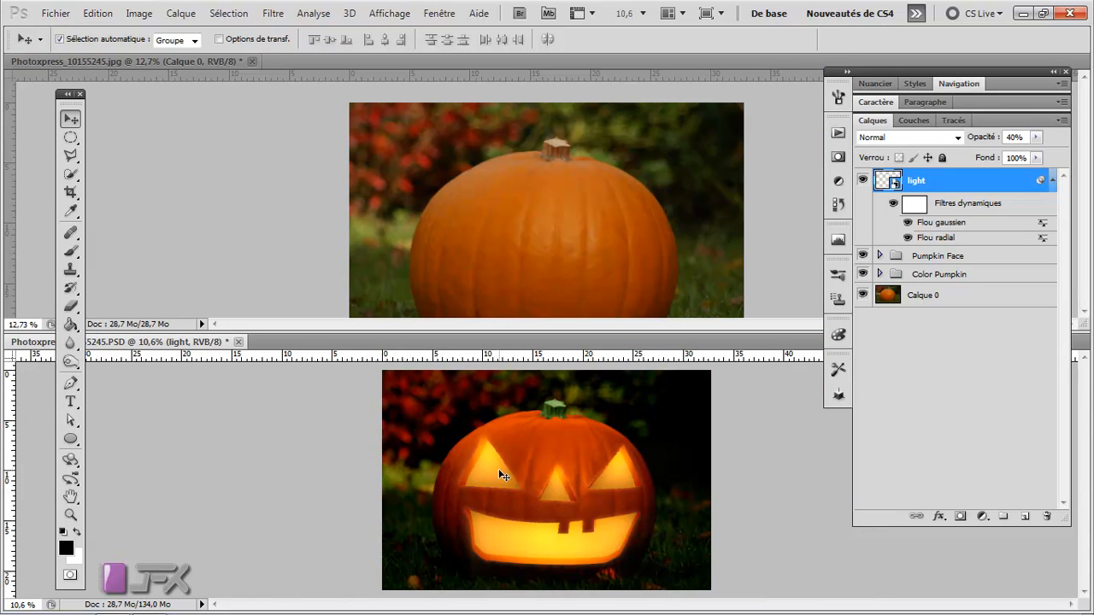
left_click_drag(178, 342, 285, 59)
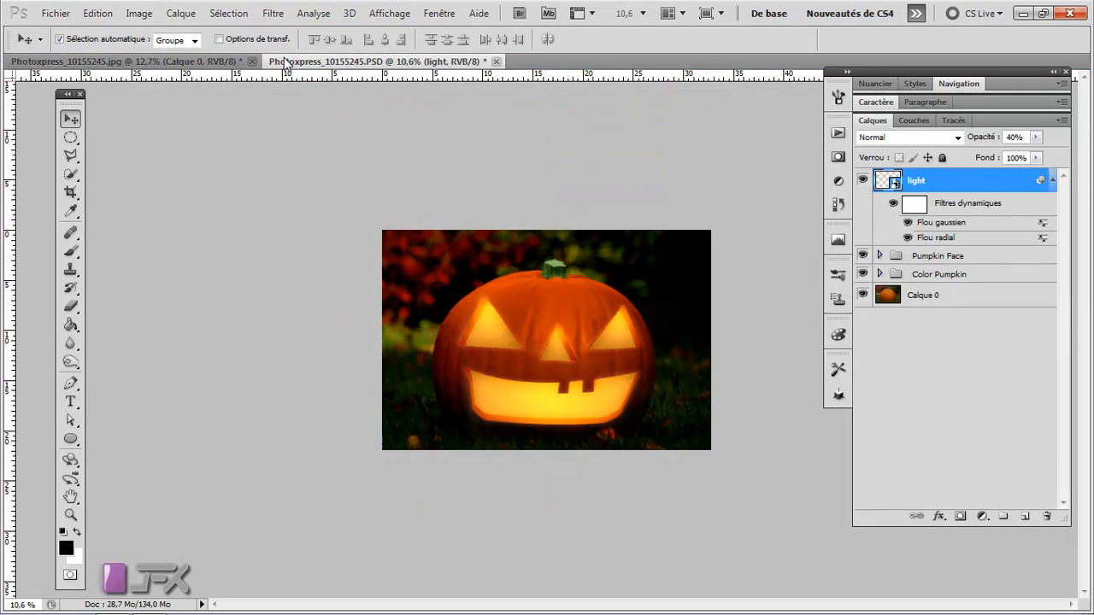
key("ctrl+0")
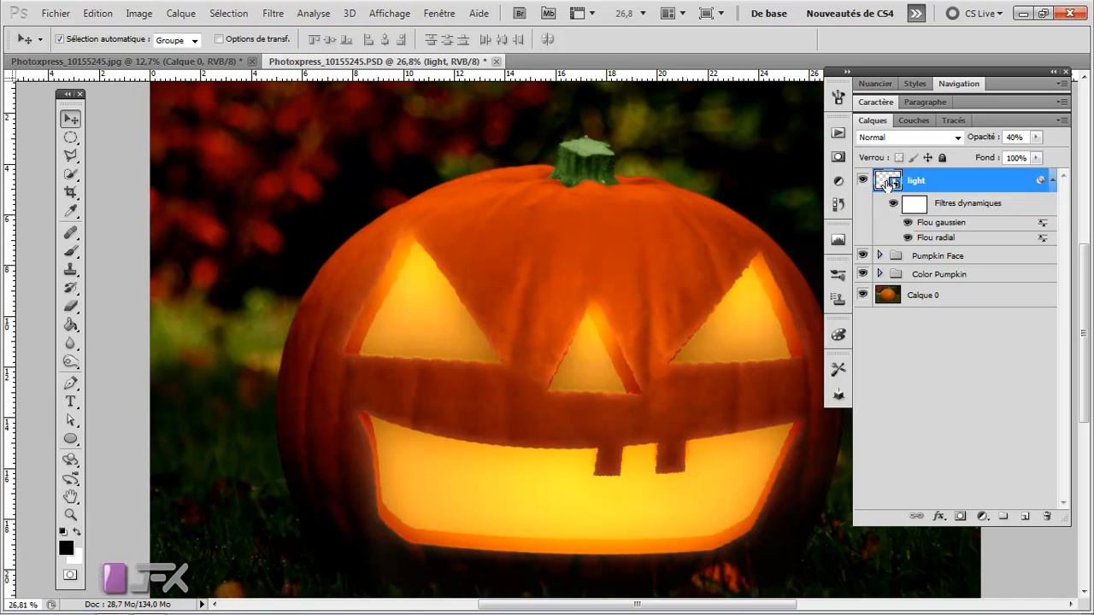
key("ctrl+plus")
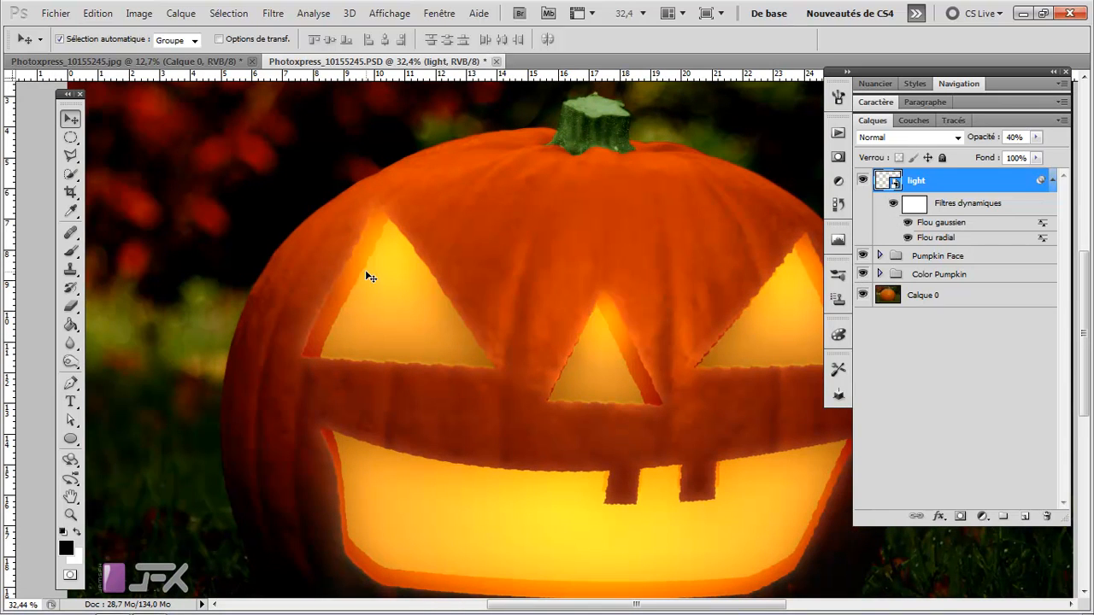
scroll(402, 288, "up", 1)
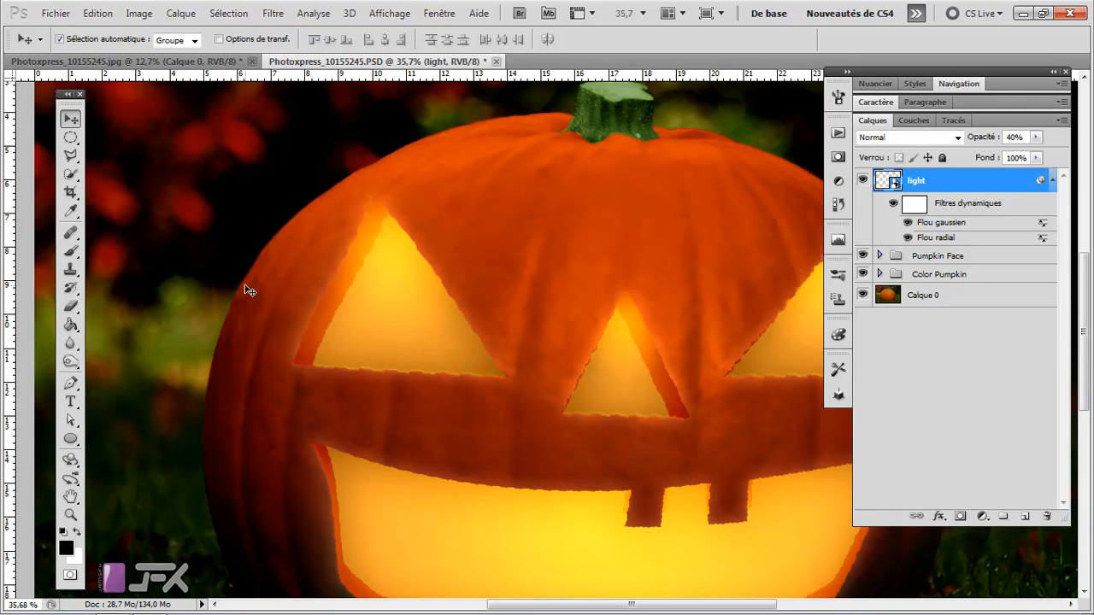
Examine the PSD's light layer and the Color Pumpkin and Pumpkin Face groups by hiding and showing each one.
left_click(863, 182)
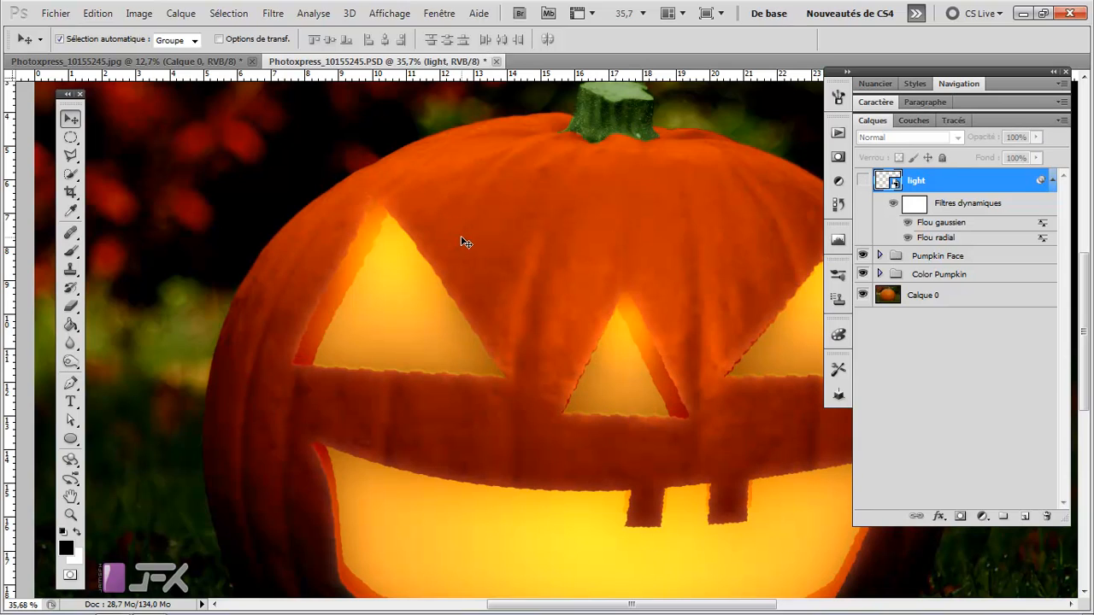
left_click(862, 180)
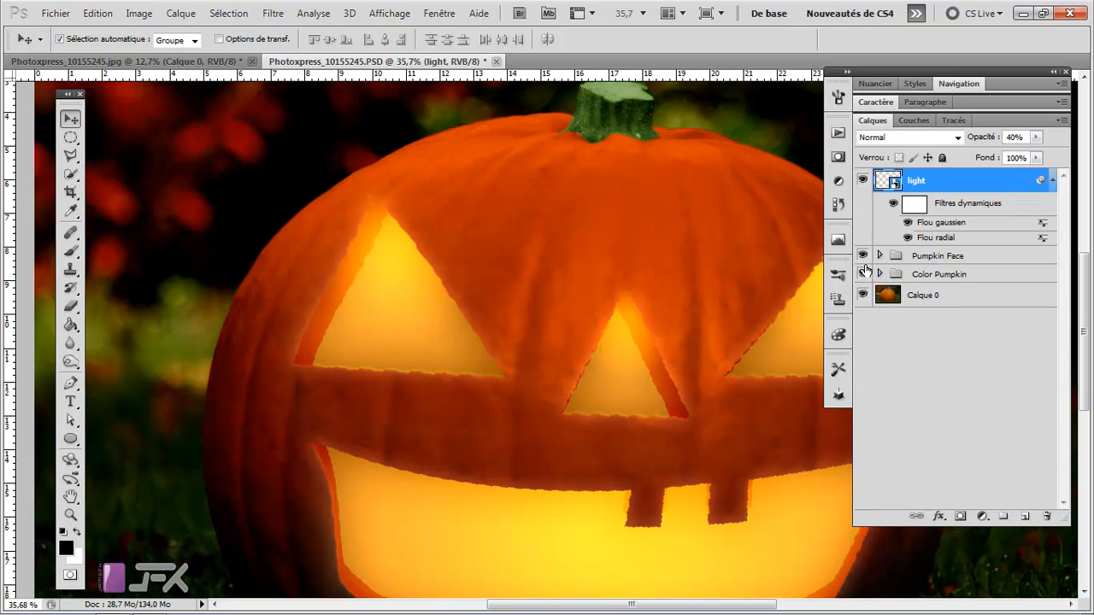
left_click(864, 273)
scroll(579, 288, "down", 2)
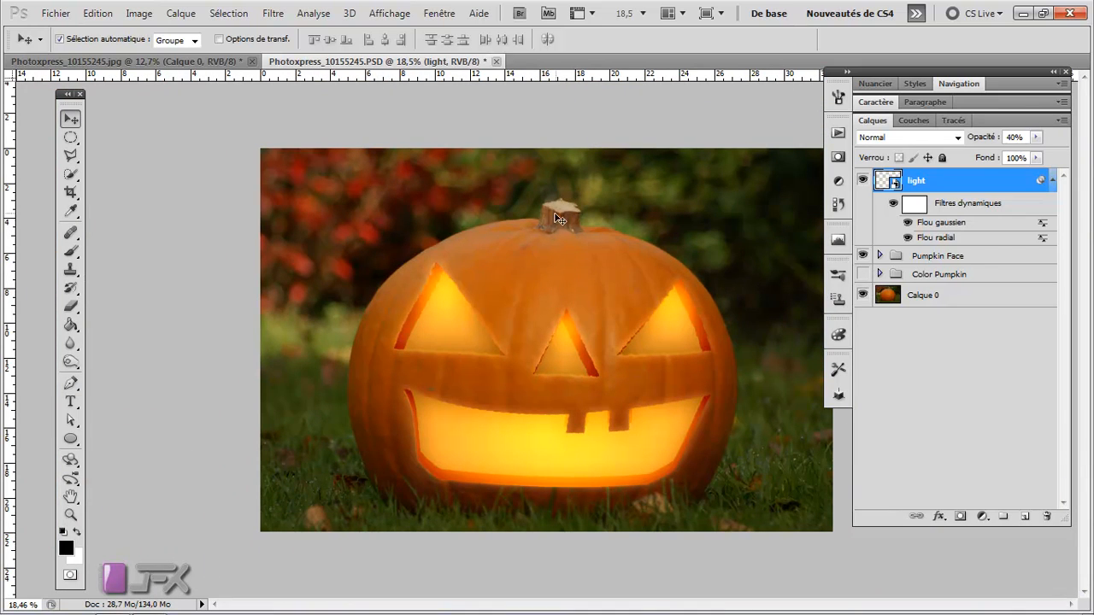
left_click(864, 275)
left_click(864, 256)
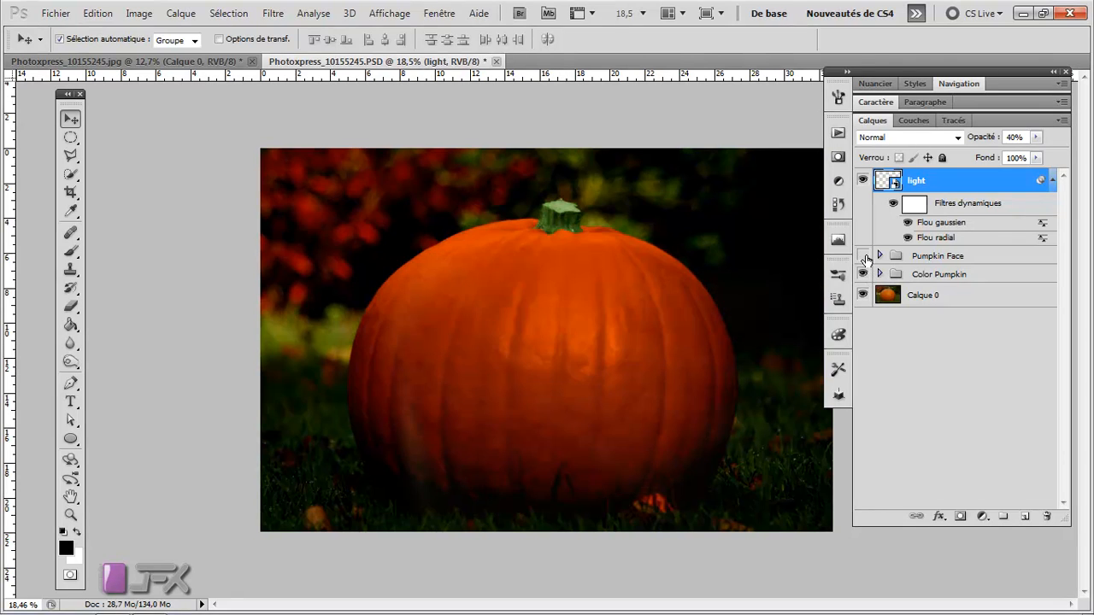
left_click(863, 256)
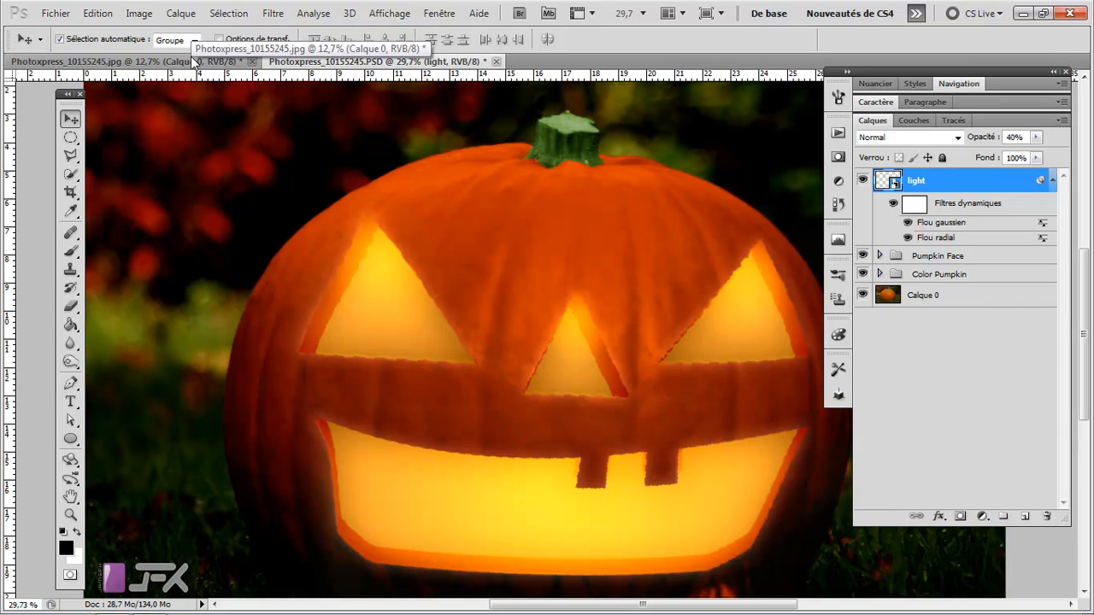
scroll(414, 187, "down", 3)
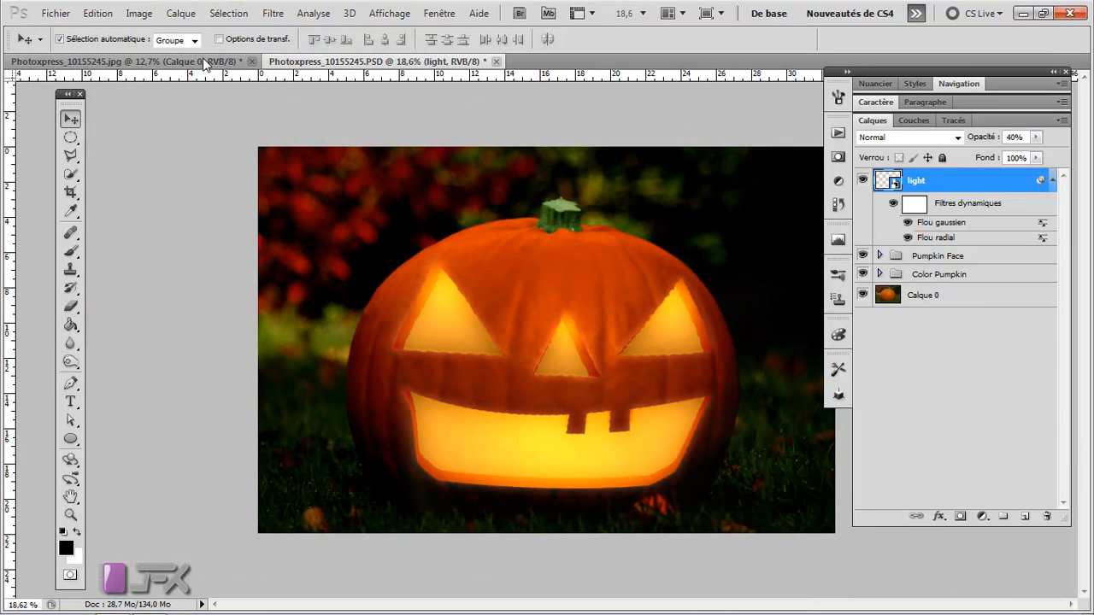
Switch to the original pumpkin JPG and select the whole pumpkin with the Quick Selection tool.
left_click(203, 63)
scroll(664, 313, "up", 2)
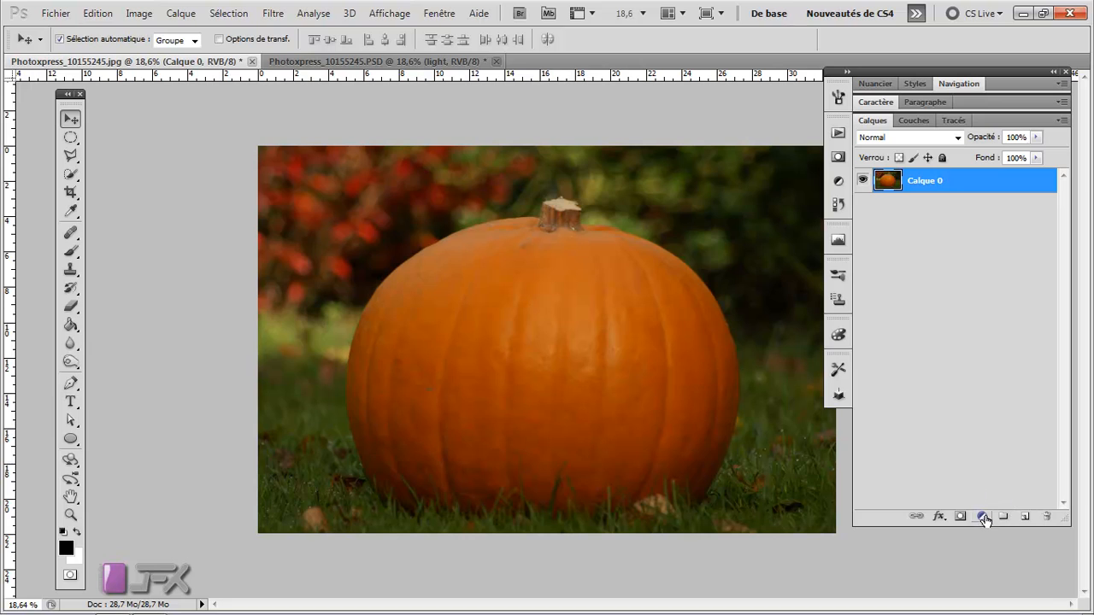
scroll(570, 333, "up", 1)
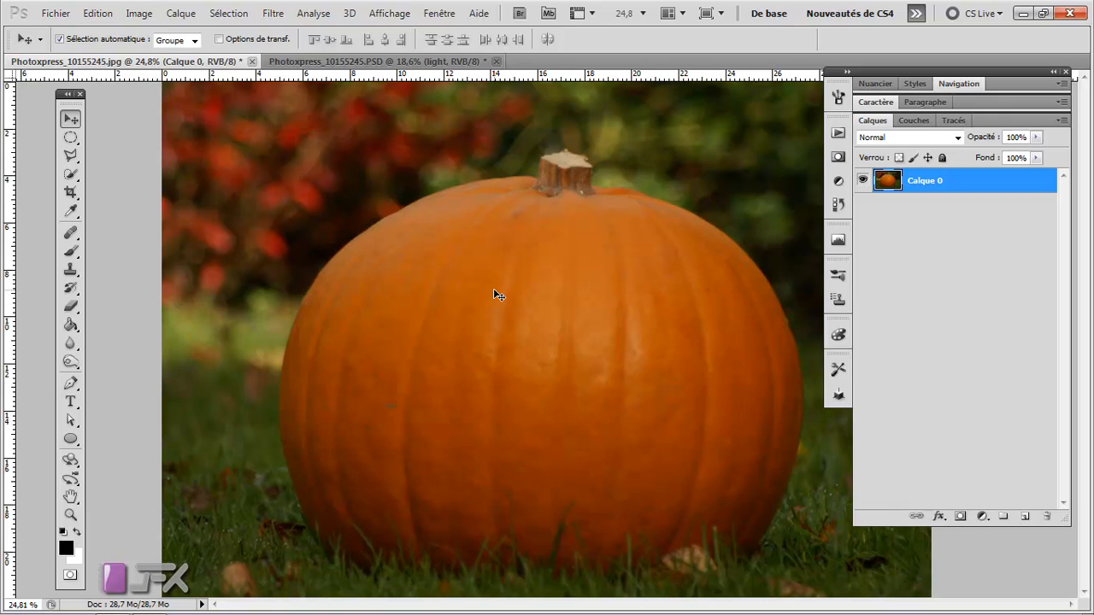
key("w")
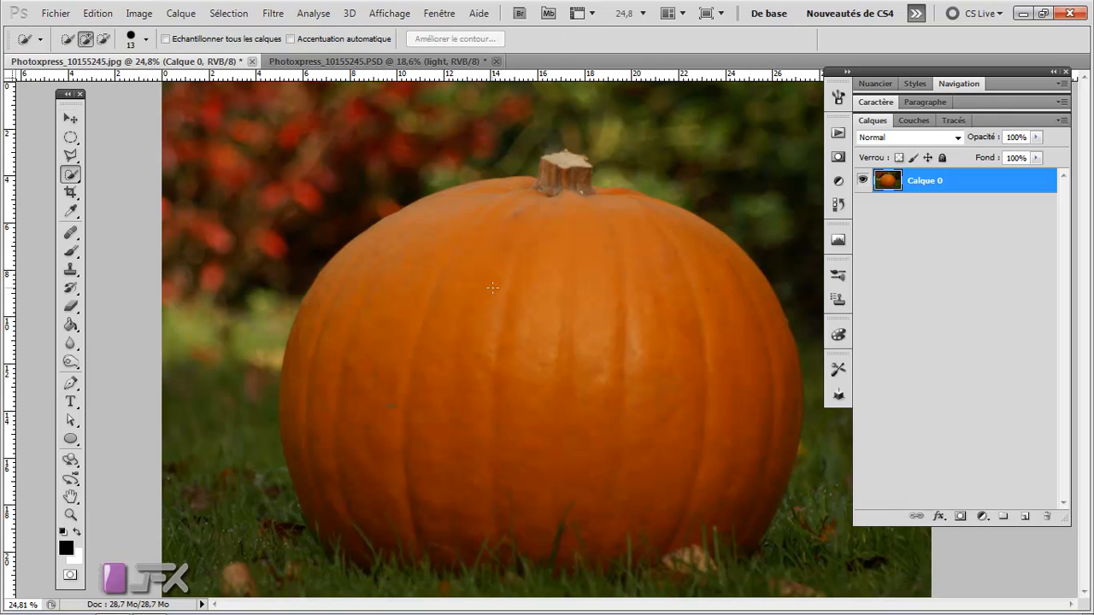
left_click(69, 41)
mouse_move(520, 181)
left_mouse_down()
mouse_move(436, 214)
mouse_move(342, 290)
mouse_move(359, 445)
mouse_move(677, 401)
mouse_move(648, 374)
left_mouse_up()
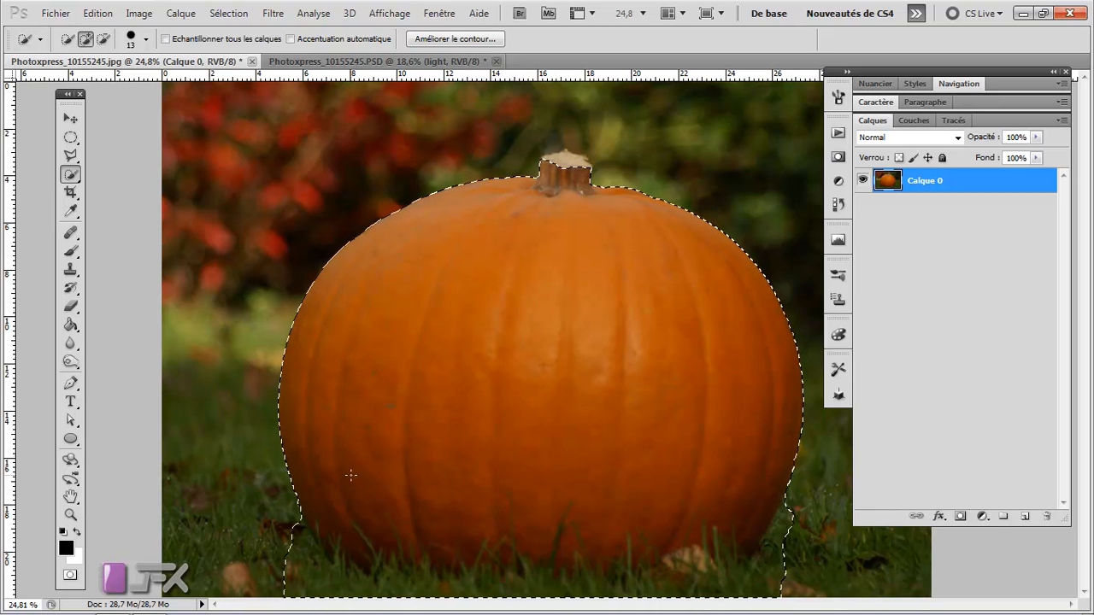
Subtract the grass and the dead leaf along the pumpkin's base from the selection.
scroll(365, 525, "up", 1)
scroll(365, 525, "up", 1)
scroll(484, 518, "up", 1)
mouse_move(157, 469)
left_mouse_down()
mouse_move(222, 492)
mouse_move(555, 517)
mouse_move(767, 474)
left_mouse_up()
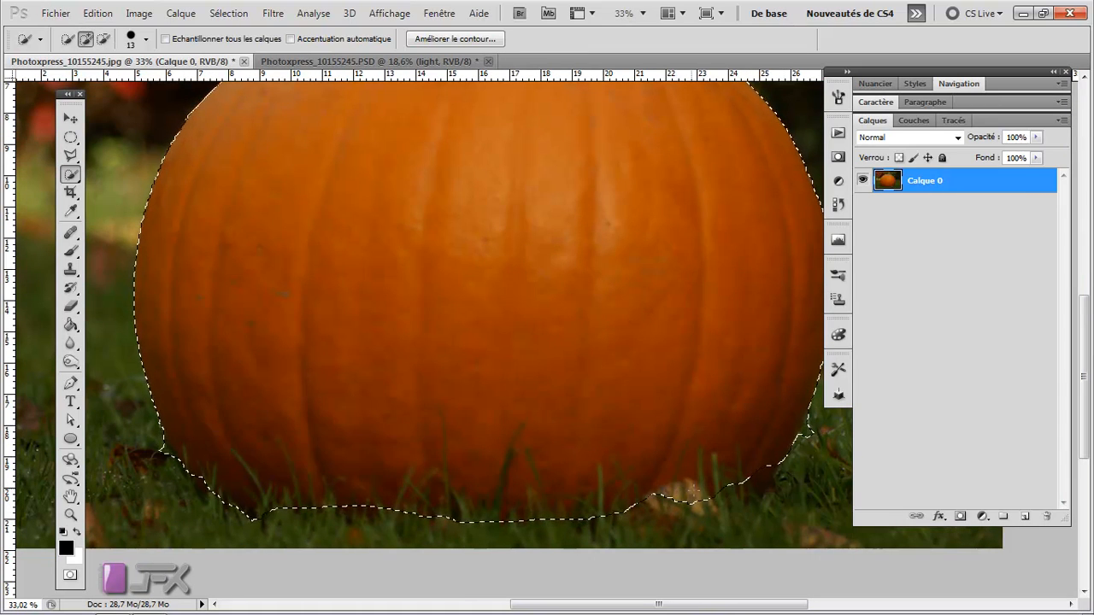
left_click(684, 488, "alt")
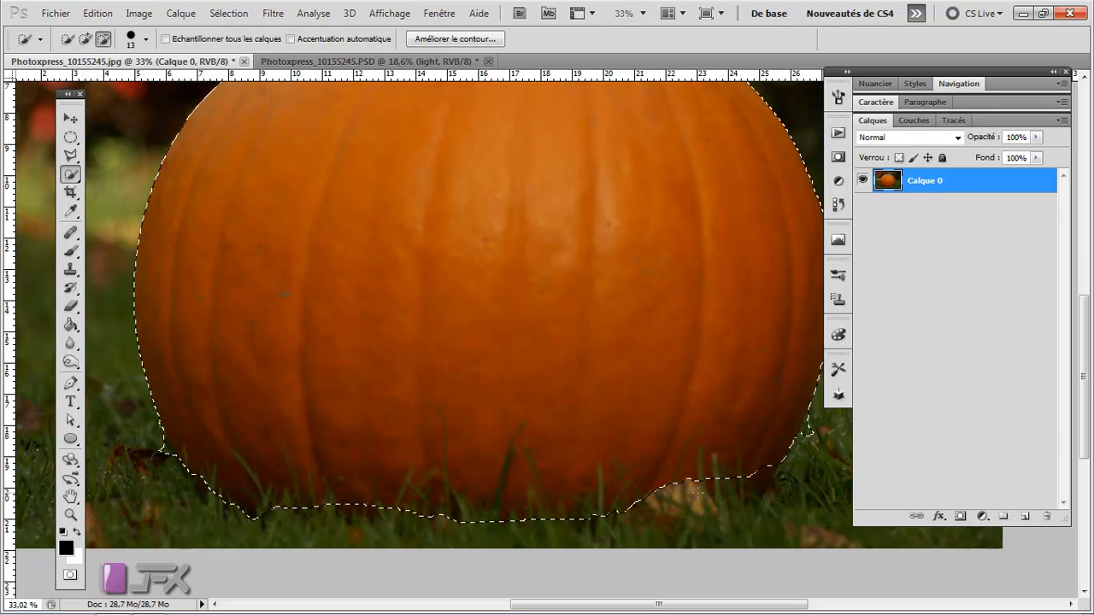
Subtract the pumpkin's stem from the selection and activate the Move tool.
scroll(545, 321, "down", 2)
left_click_drag(545, 300, 498, 376)
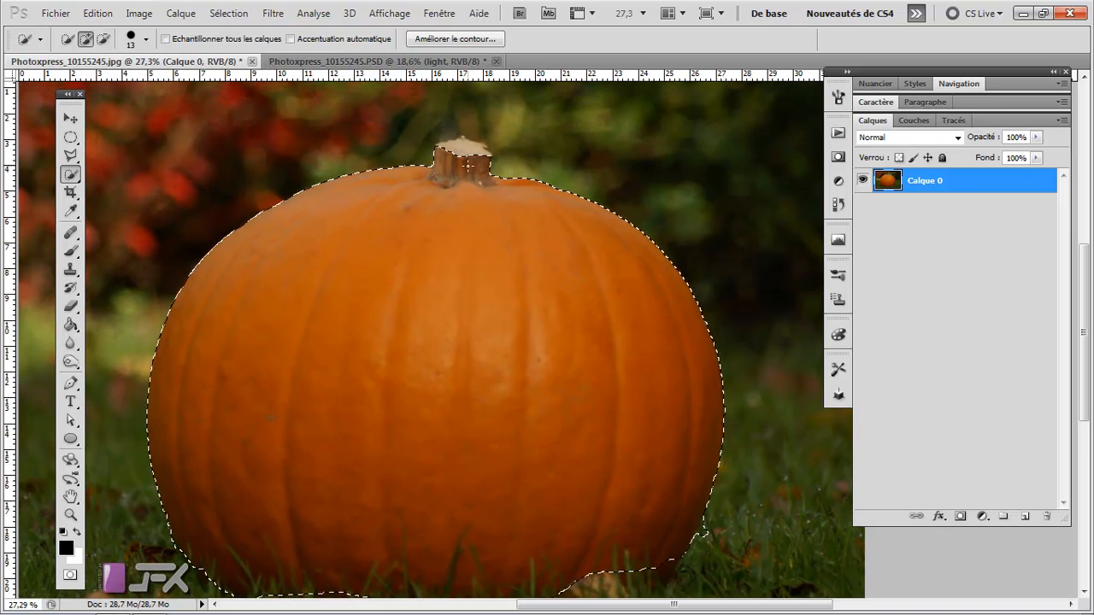
scroll(461, 180, "up", 3)
mouse_move(436, 154)
left_mouse_down()
mouse_move(412, 164)
mouse_move(420, 174)
left_mouse_up()
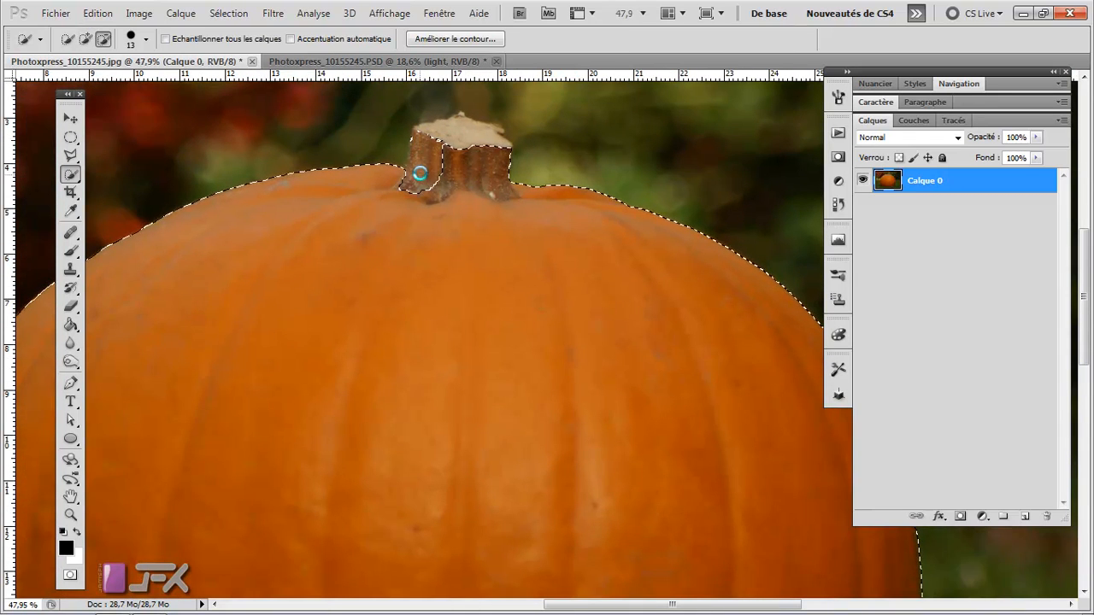
key("ctrl+0")
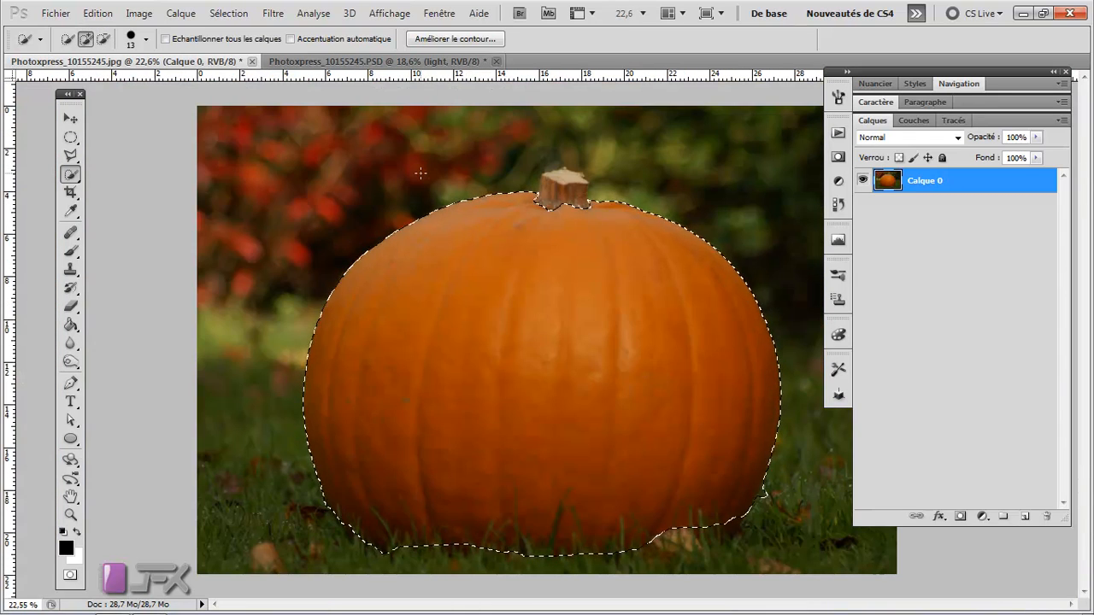
key("v")
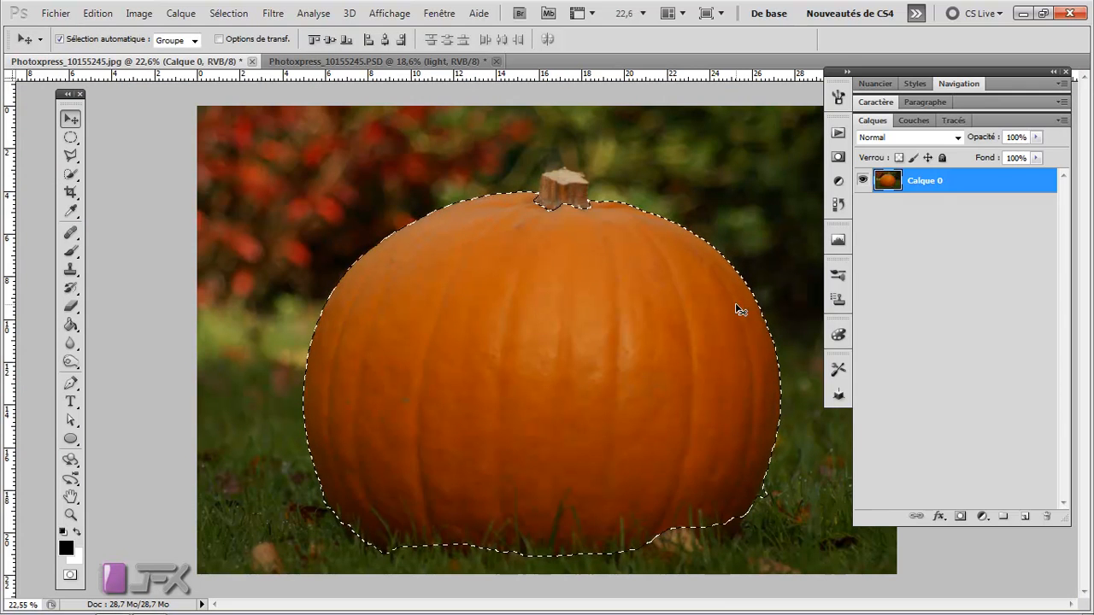
Add a Teinte/Saturation adjustment layer to the selected pumpkin with Redéfinir enabled, Teinte 25 and Saturation 75.
left_click(983, 517)
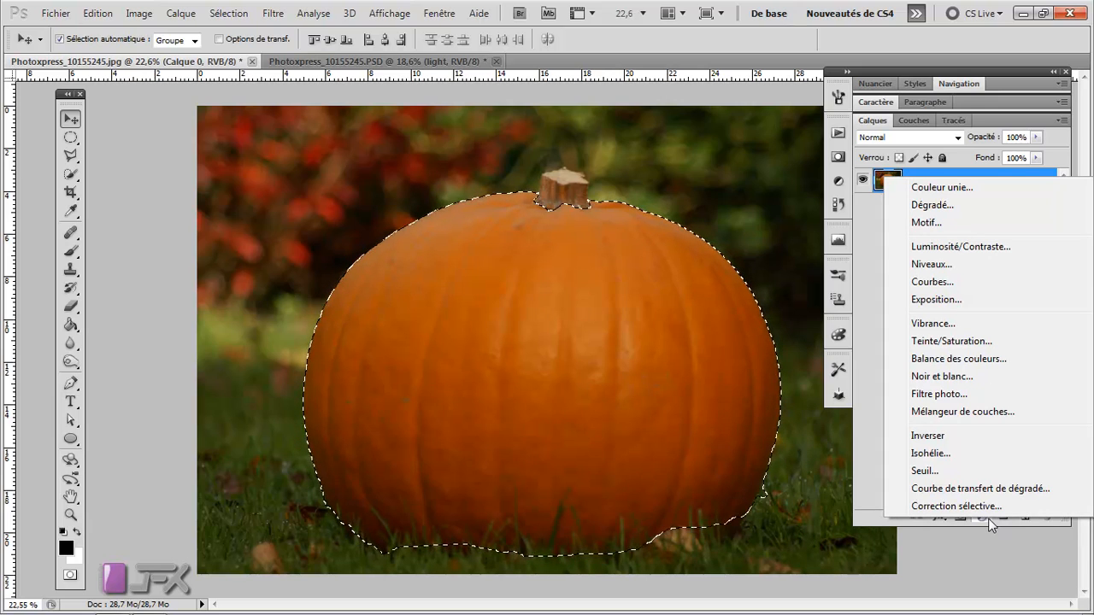
left_click(957, 347)
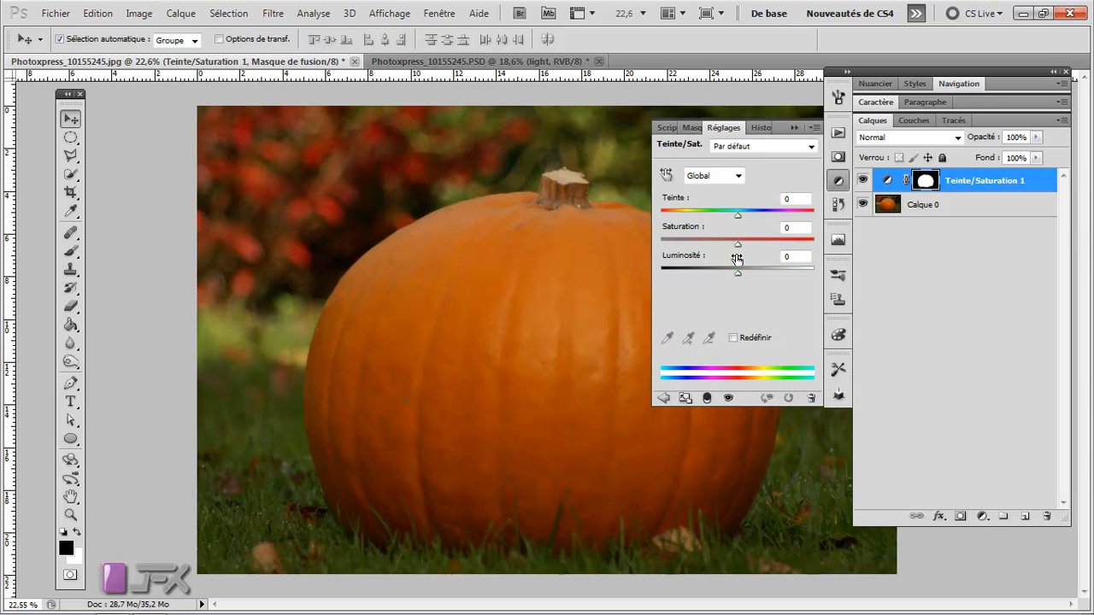
left_click(732, 338)
left_click(792, 198)
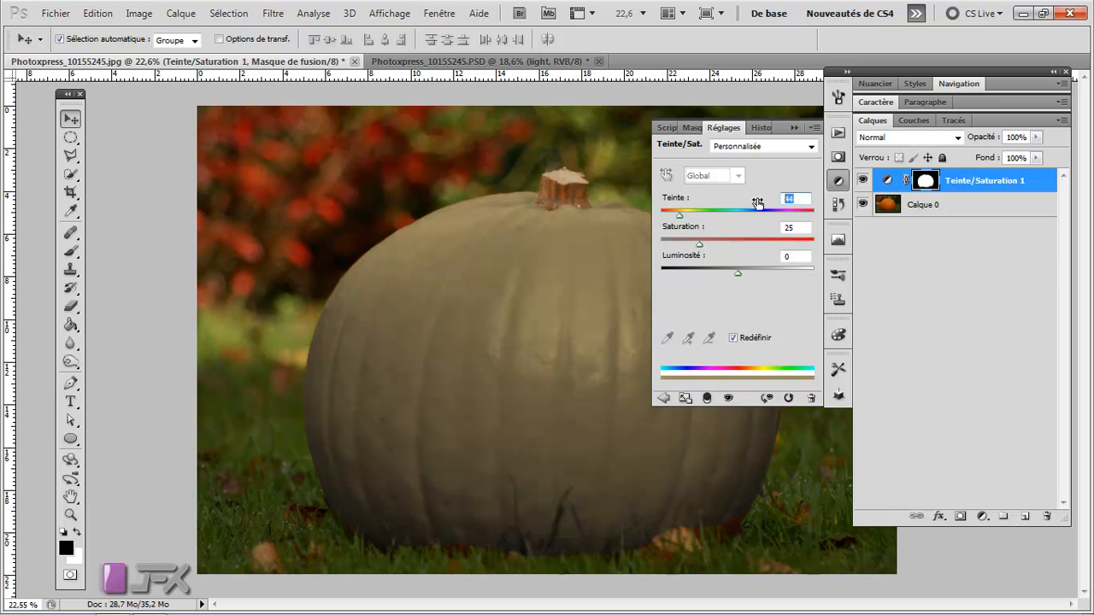
type("25")
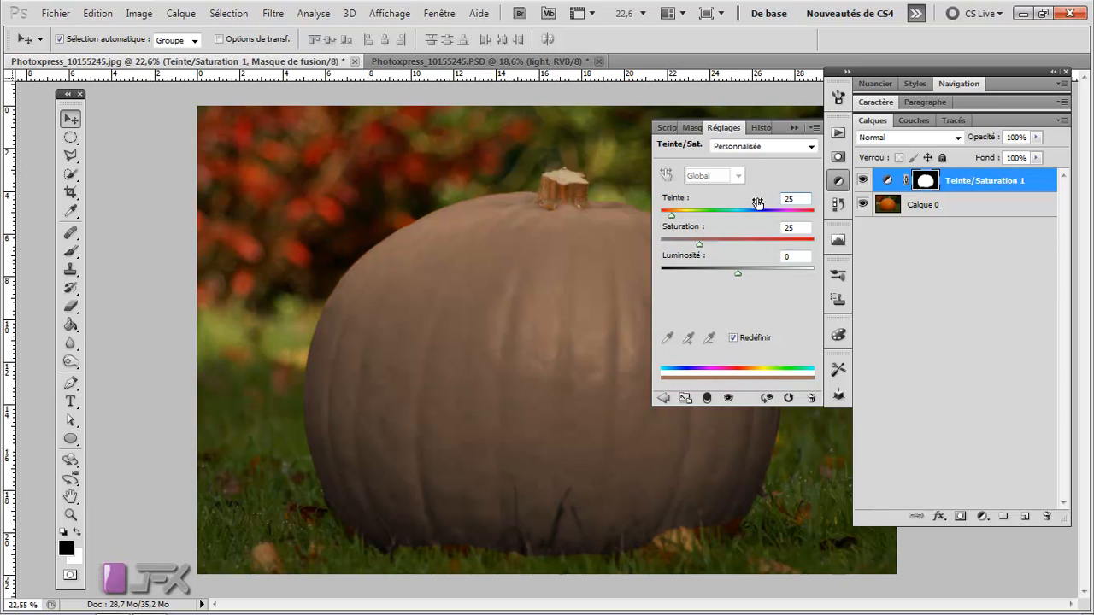
key("Tab")
type("75")
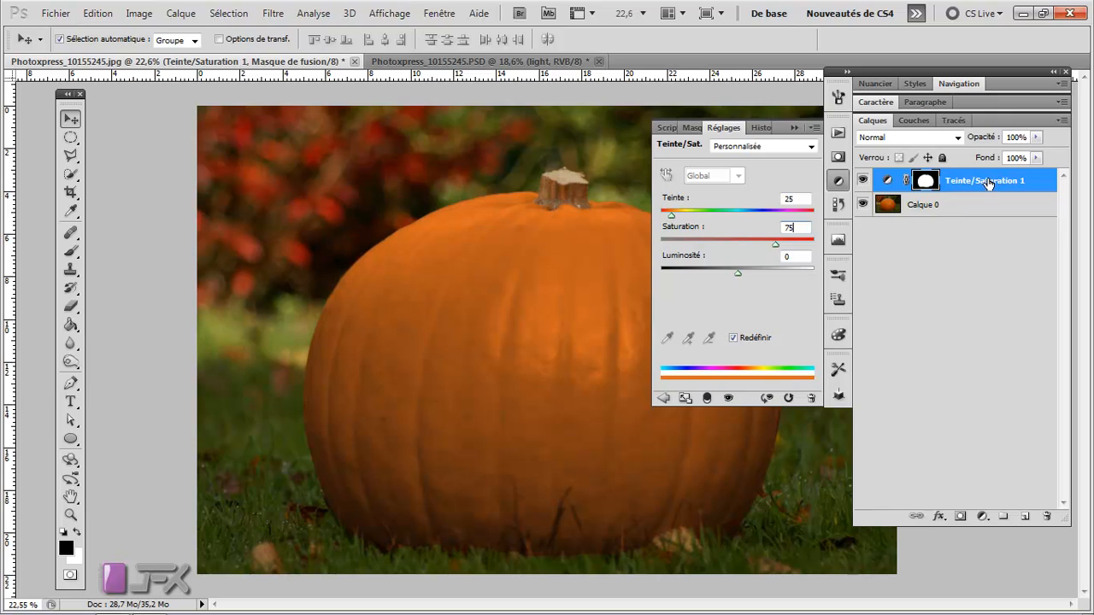
Duplicate the Teinte/Saturation layer and set the copy to 30% opacity with the Incrustation blending mode.
key("ctrl+j")
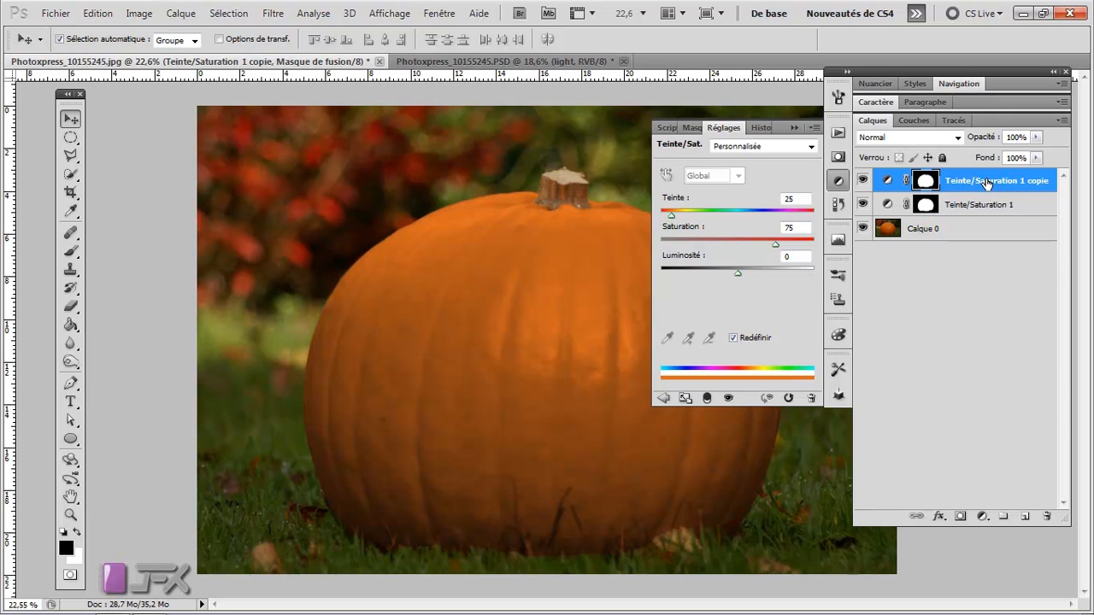
double_click(1016, 138)
left_click(939, 137)
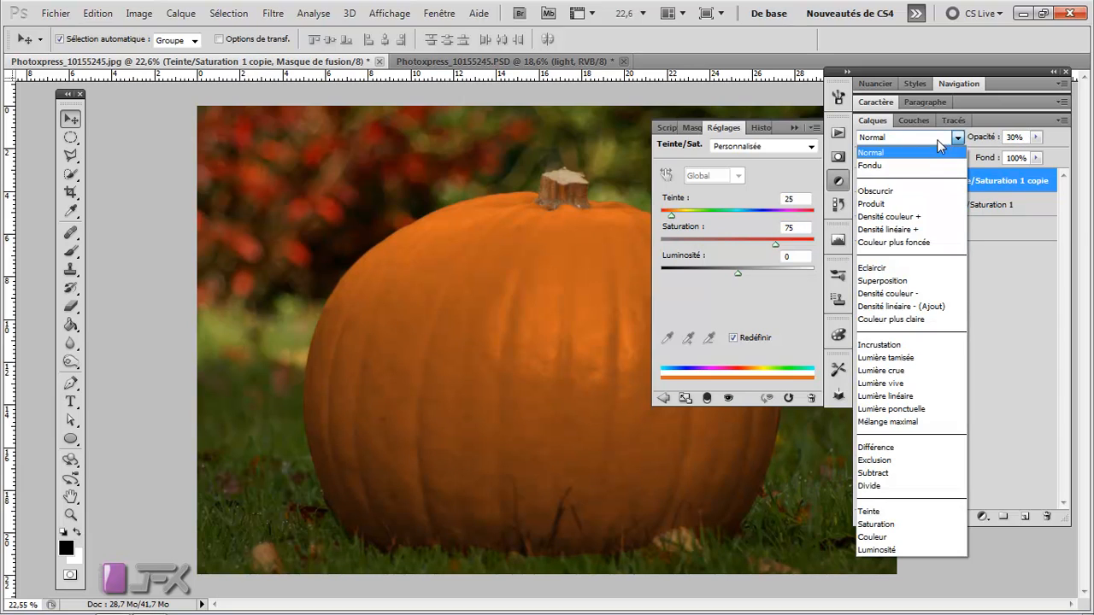
left_click(913, 345)
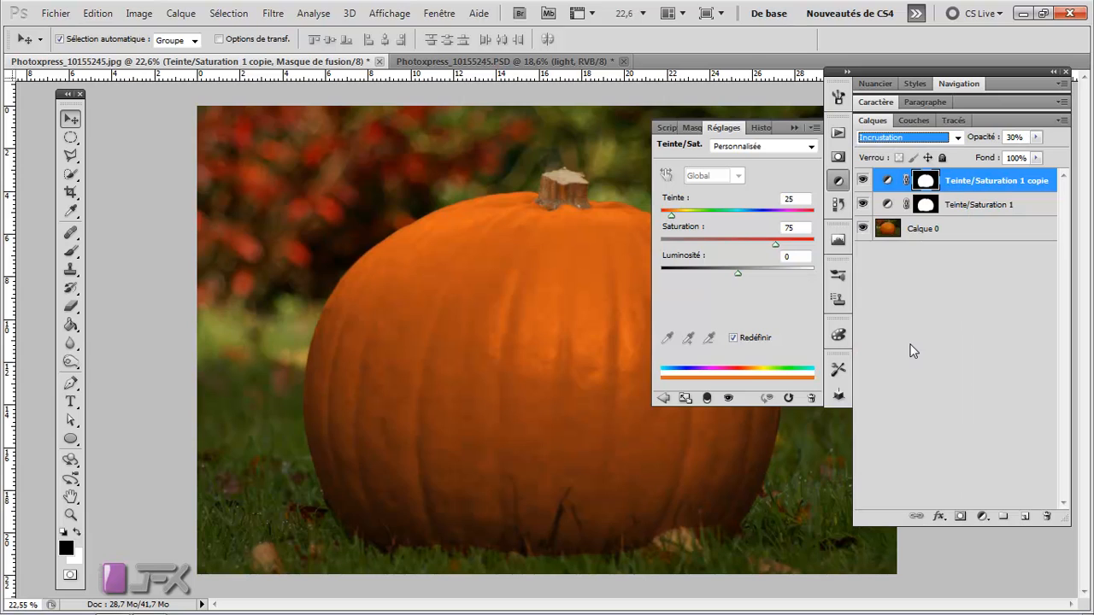
key("Down")
key("Down")
left_click(956, 137)
left_click(954, 338)
left_click(953, 338)
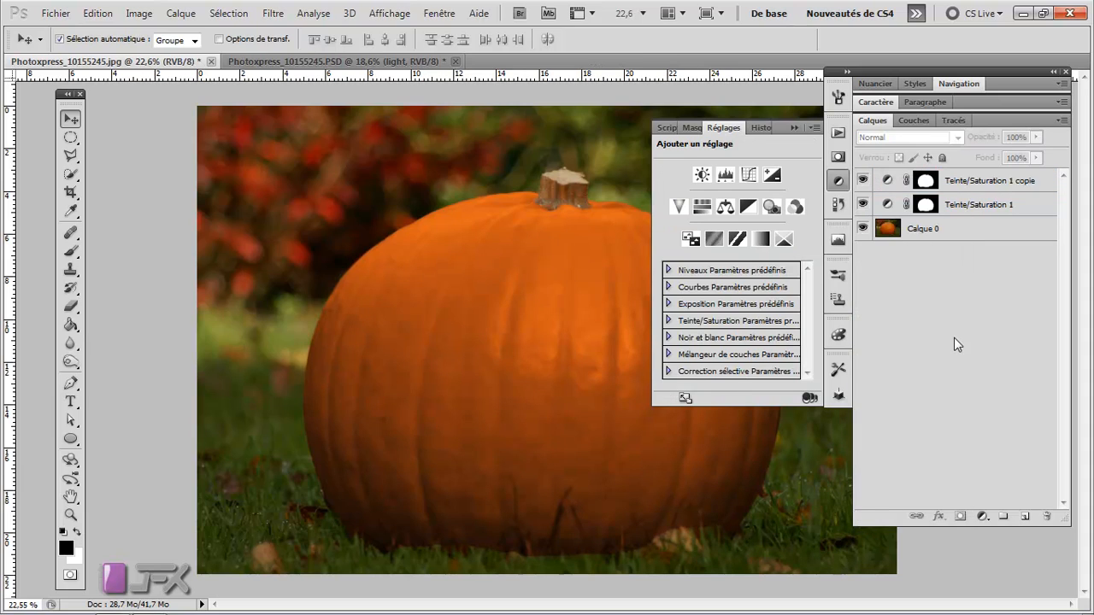
left_click(928, 184)
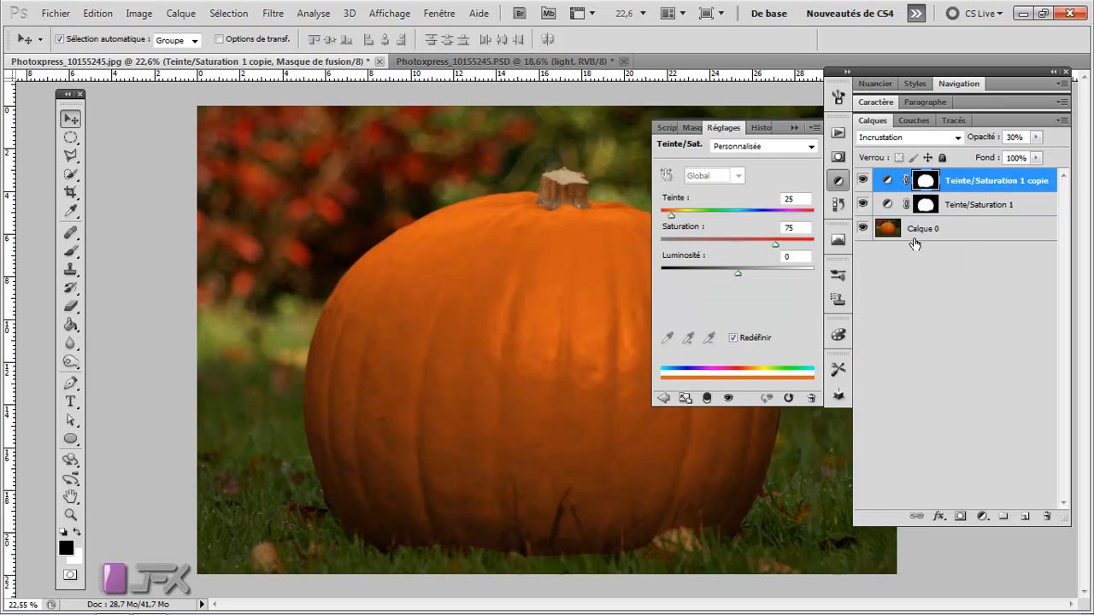
Select the pumpkin's stem on Calque 0 with the Quick Selection tool.
left_click(908, 233)
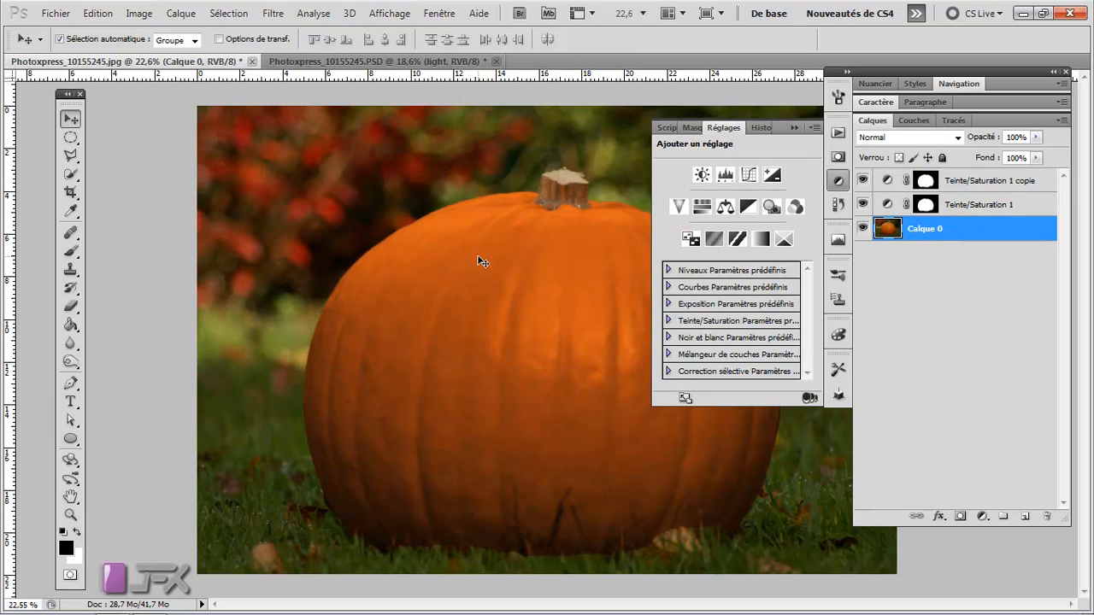
left_click(794, 128)
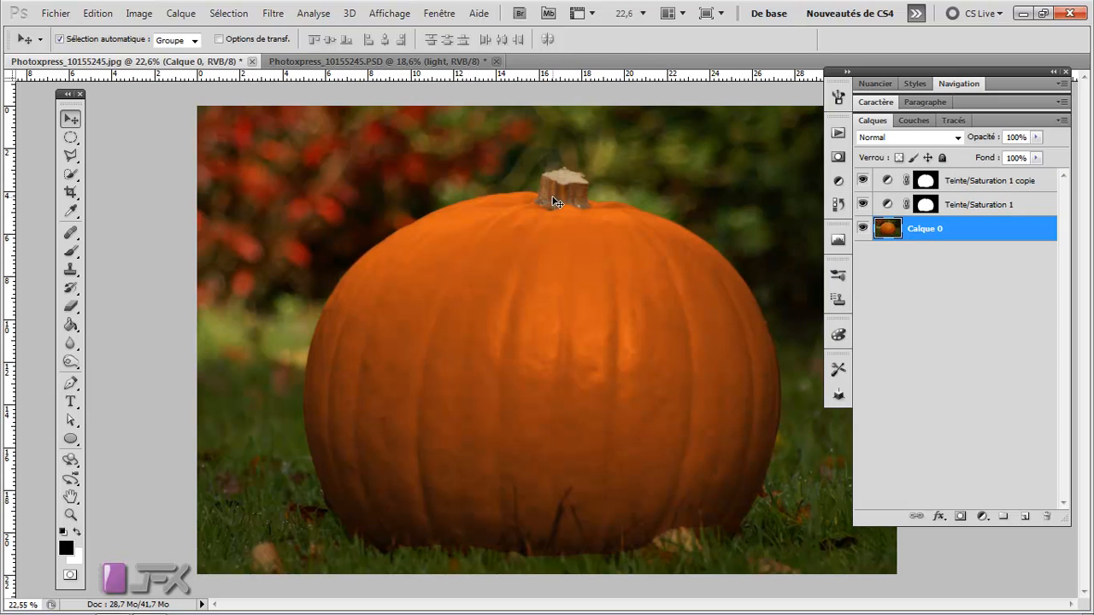
scroll(561, 199, "up", 2)
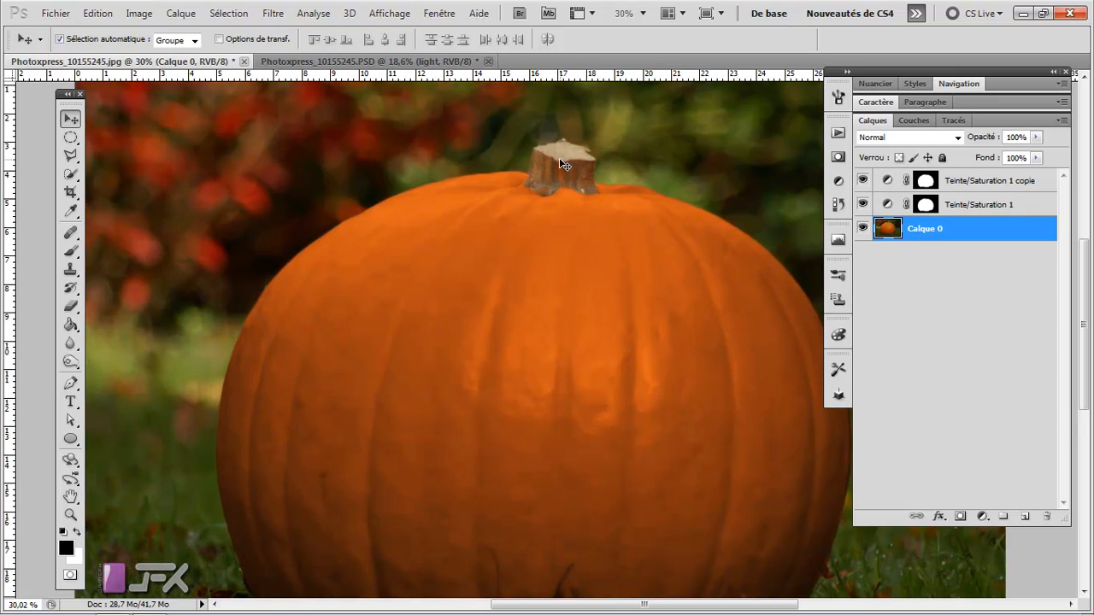
key("w")
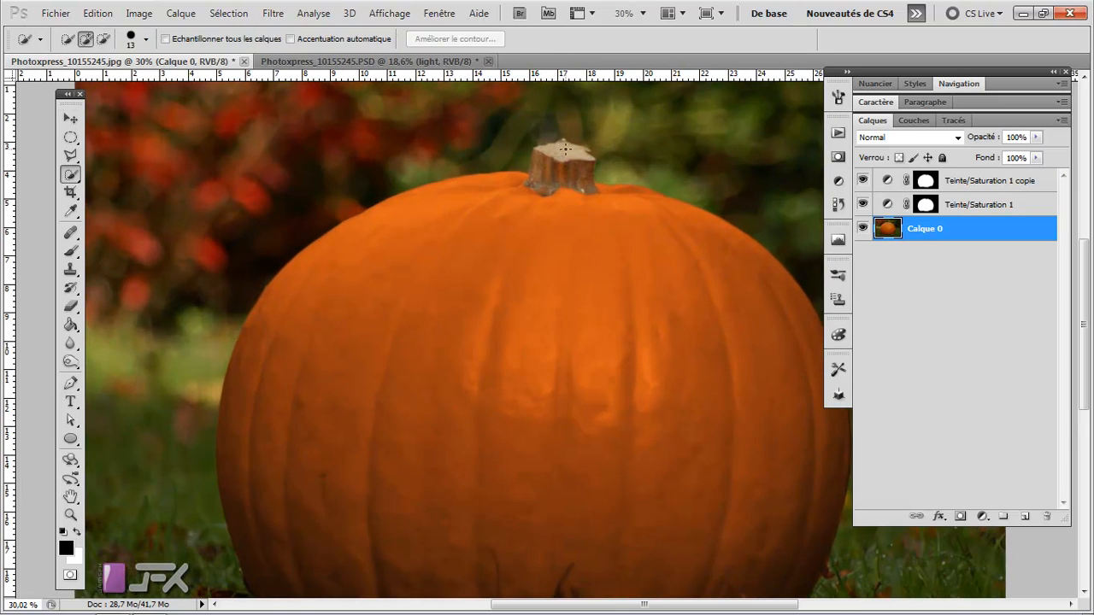
mouse_move(561, 143)
left_mouse_down()
mouse_move(585, 155)
mouse_move(538, 164)
mouse_move(564, 171)
left_mouse_up()
scroll(564, 171, "up", 3)
left_click(617, 212)
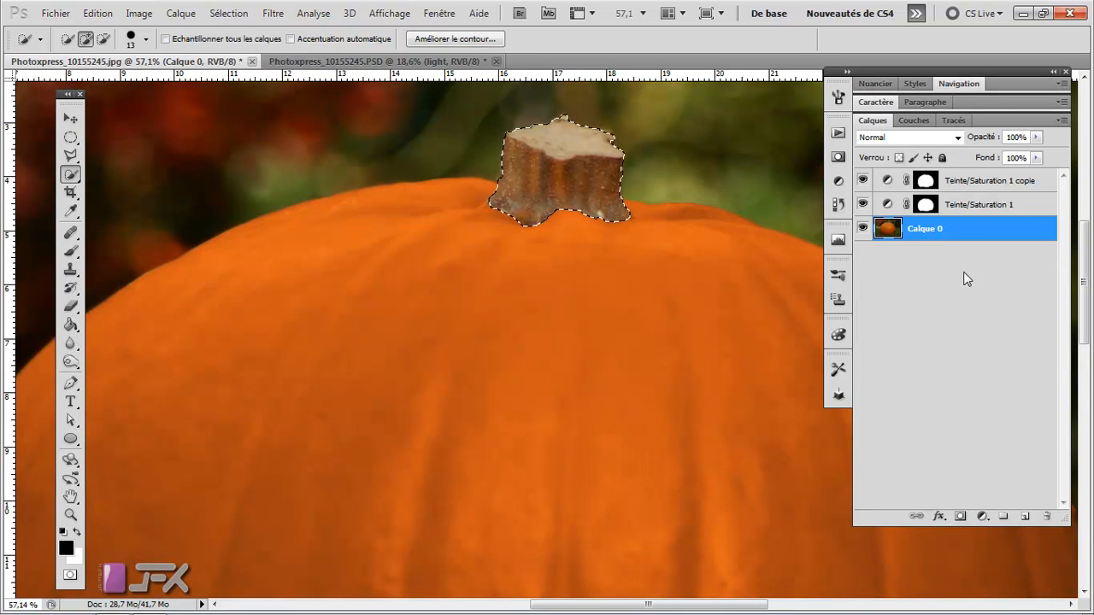
Add a Teinte/Saturation adjustment layer to the selected stem with Redéfinir enabled, Teinte 90 and Saturation 30.
left_click(984, 517)
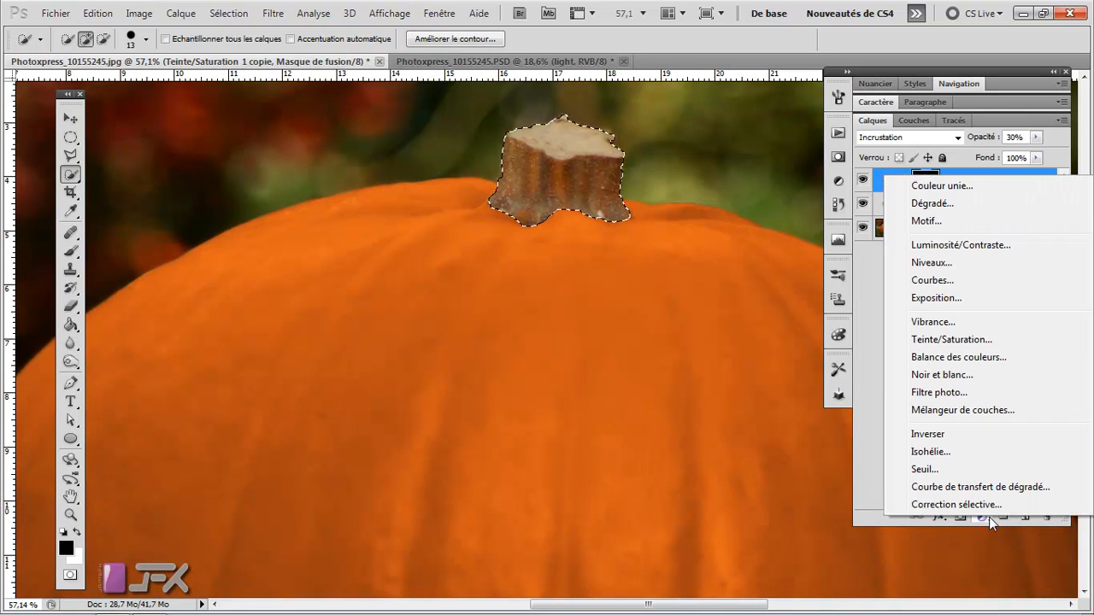
left_click(938, 339)
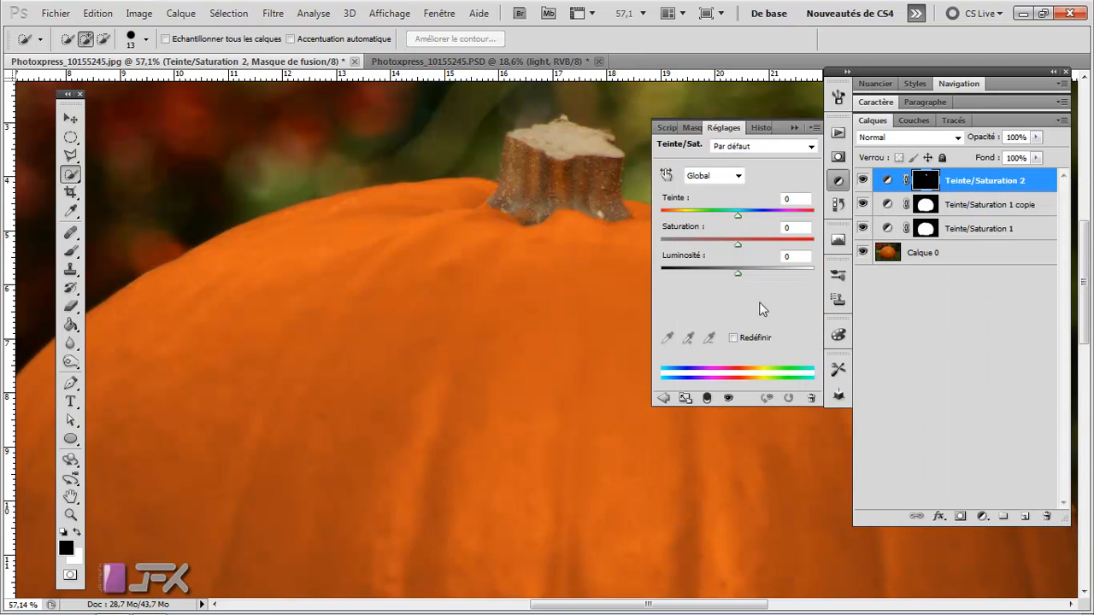
left_click(733, 338)
left_click(794, 199)
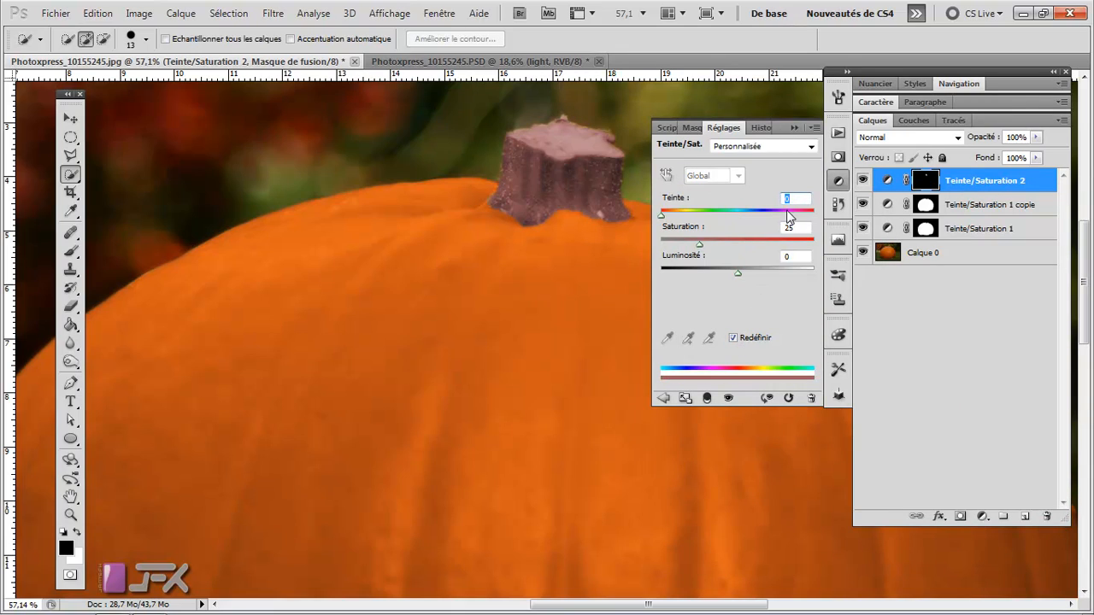
type("90")
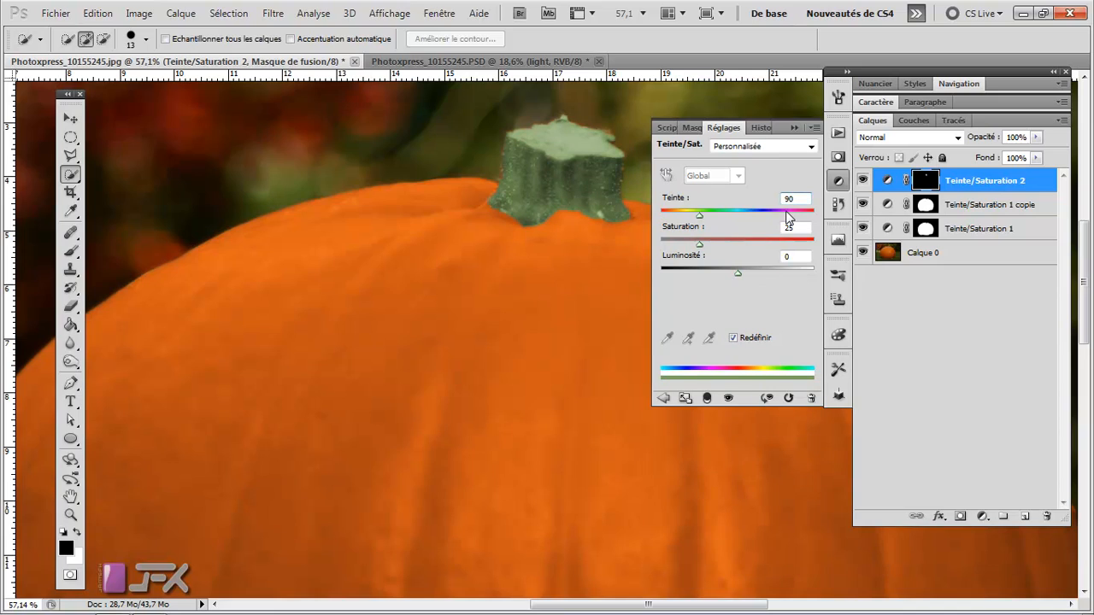
key("Tab")
type("30")
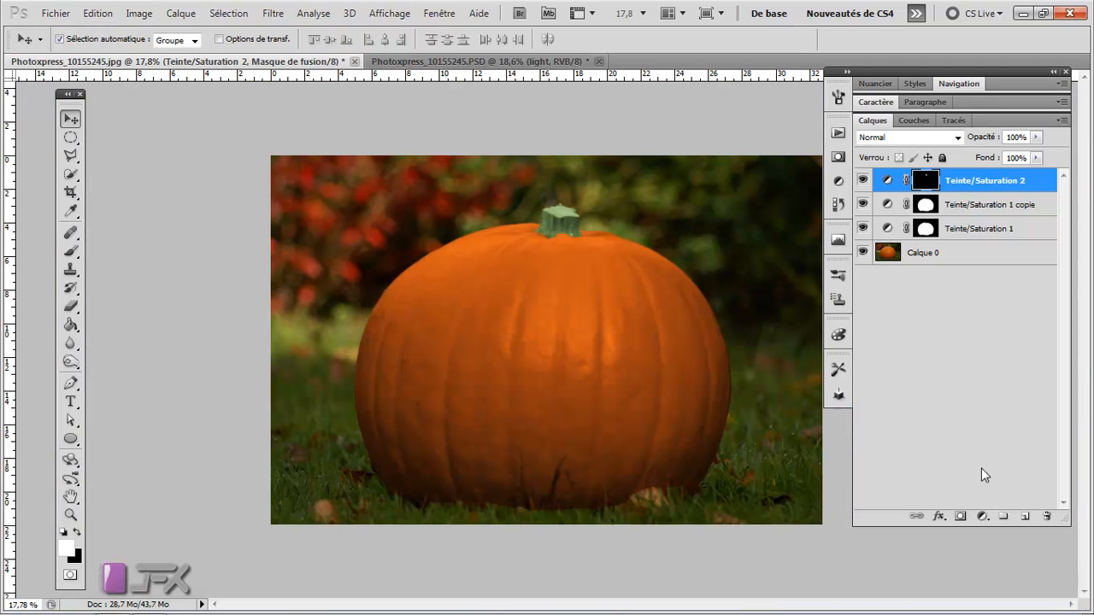
Add a Niveaux adjustment layer over the whole image with the black input level at 46.
left_click(982, 518)
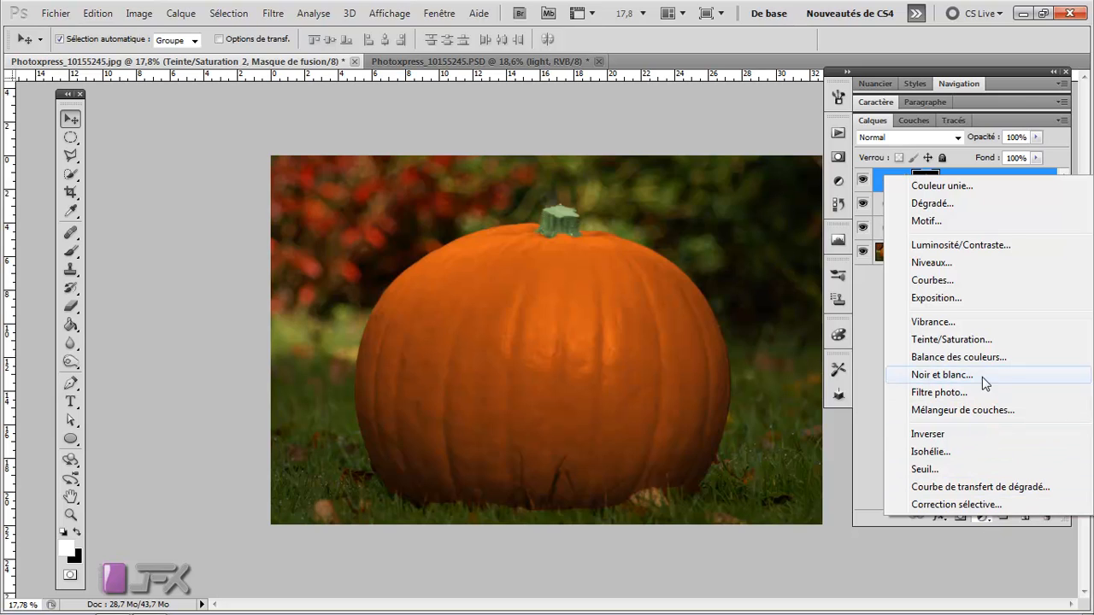
left_click(949, 262)
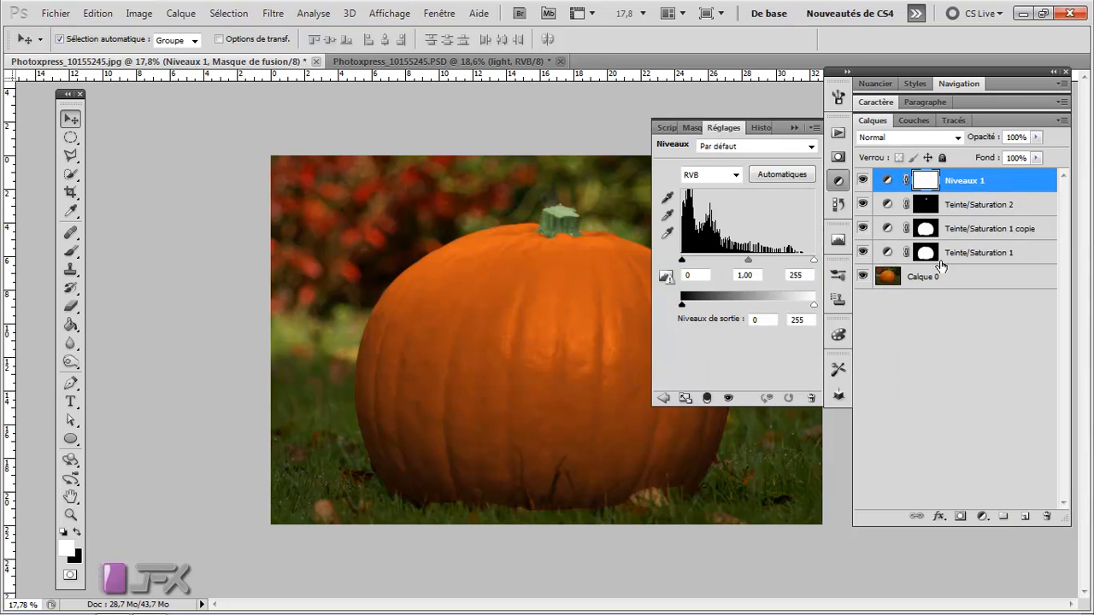
type("46")
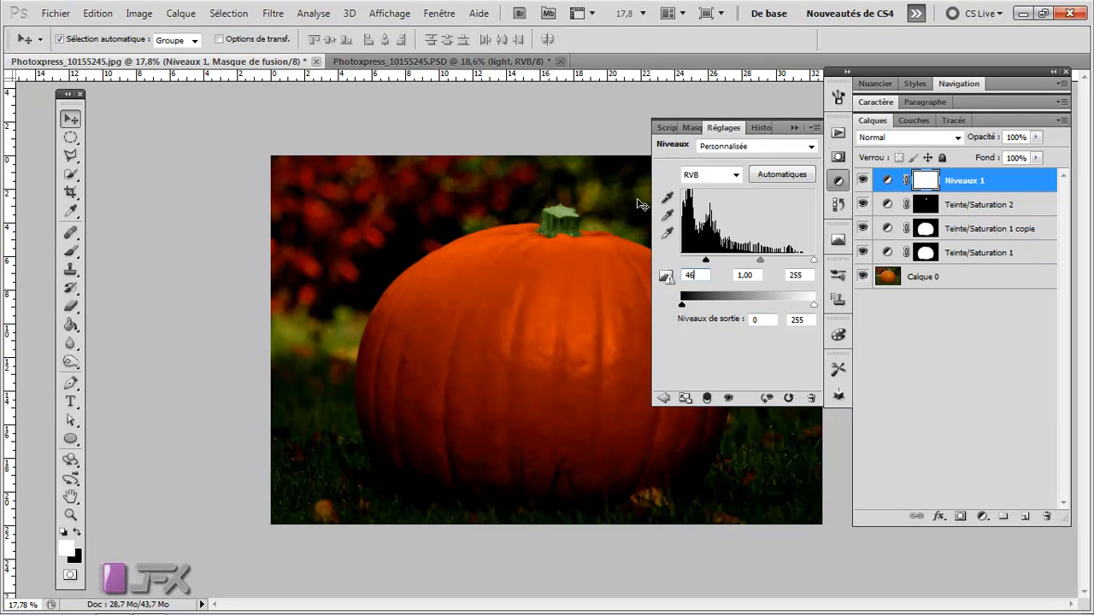
left_click(789, 125)
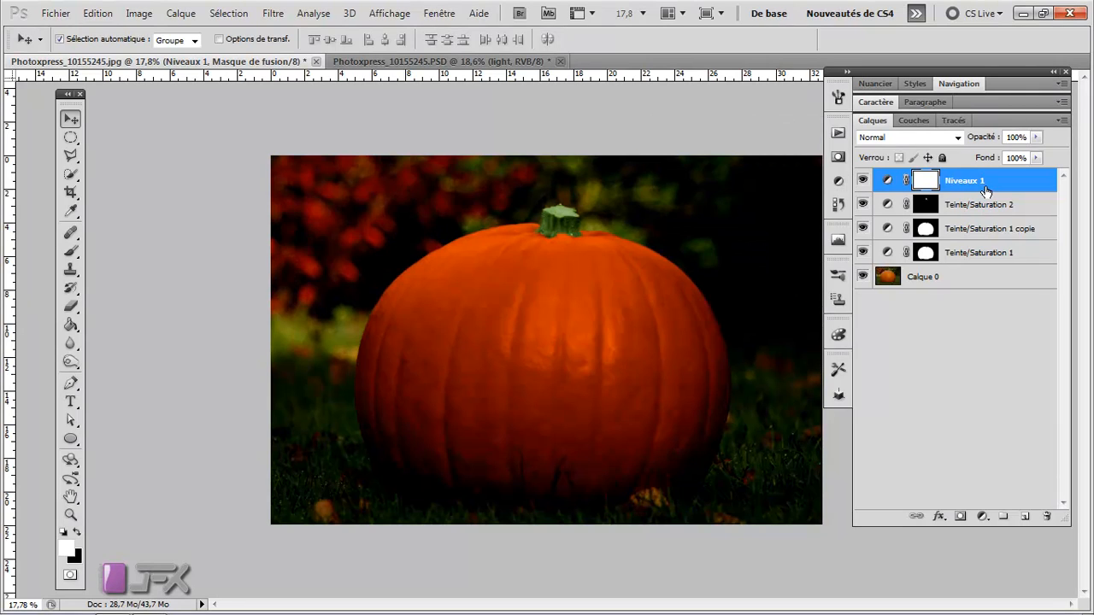
Group the Niveaux layer and the three Teinte/Saturation layers and name the group "Pumpkin Effect".
left_click(970, 254, "shift")
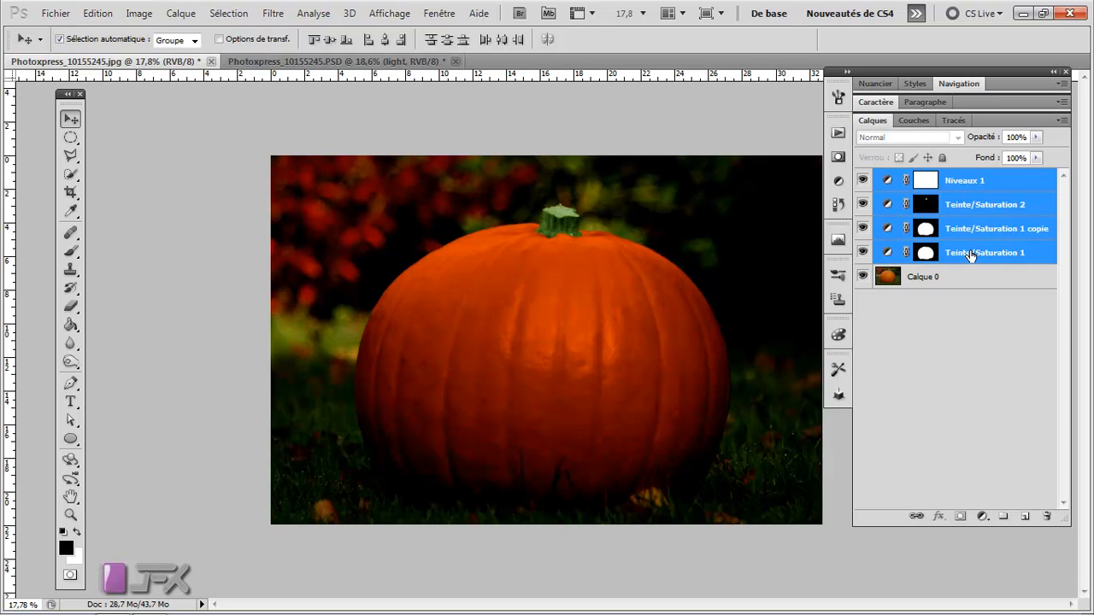
key("ctrl+g")
double_click(932, 178)
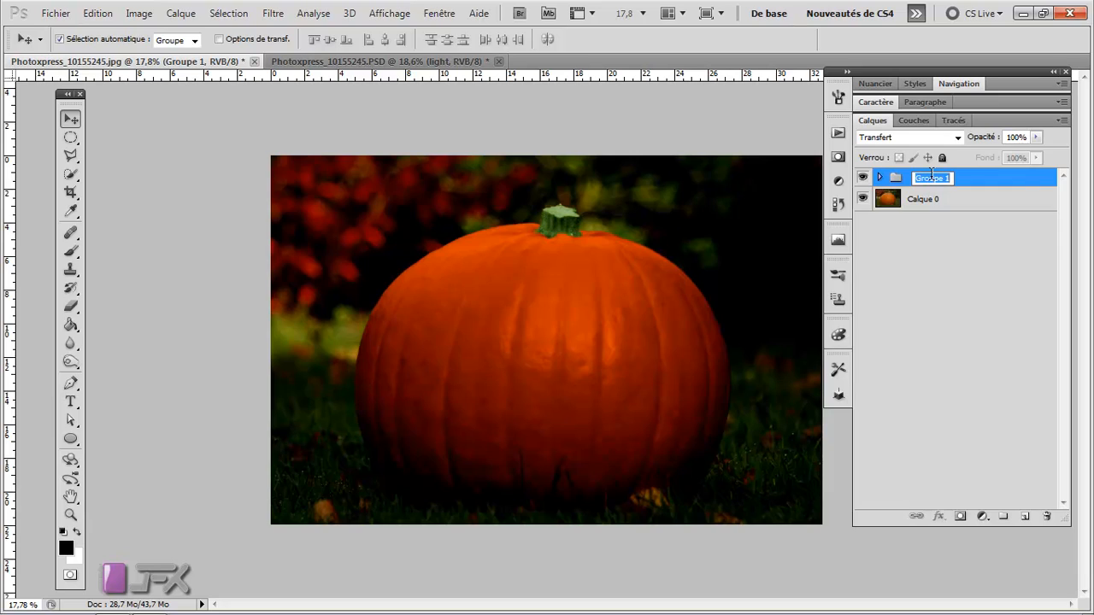
type("Pumpkin Effect")
key("Return")
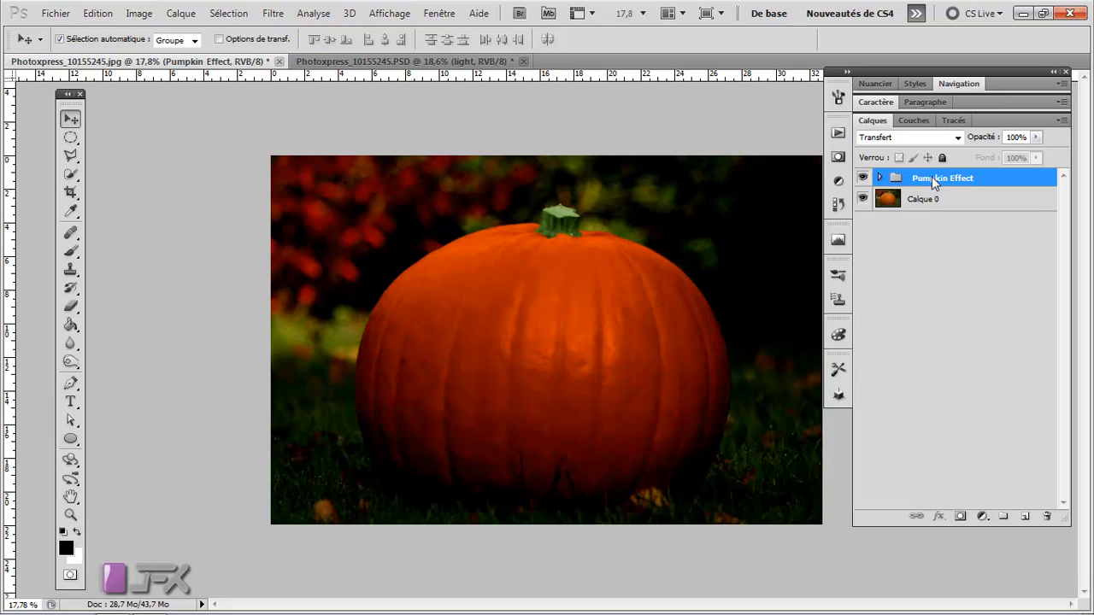
Create a new empty layer above the Pumpkin Effect group and name it "mouth".
scroll(512, 338, "down", 1)
scroll(510, 351, "up", 2)
scroll(511, 351, "up", 2)
scroll(504, 338, "down", 1)
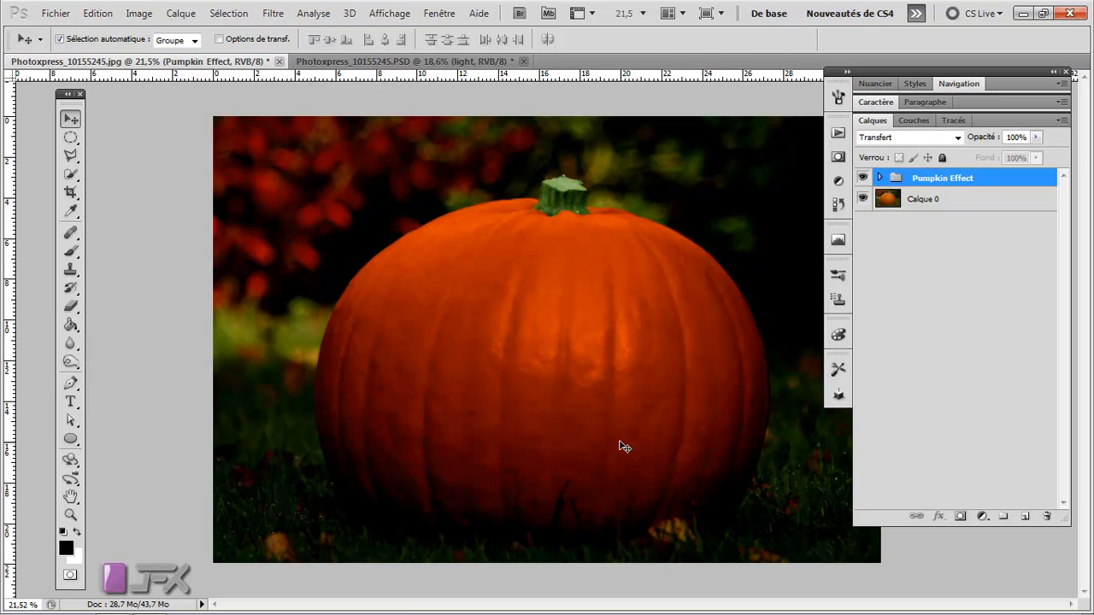
left_click(1025, 516)
double_click(925, 181)
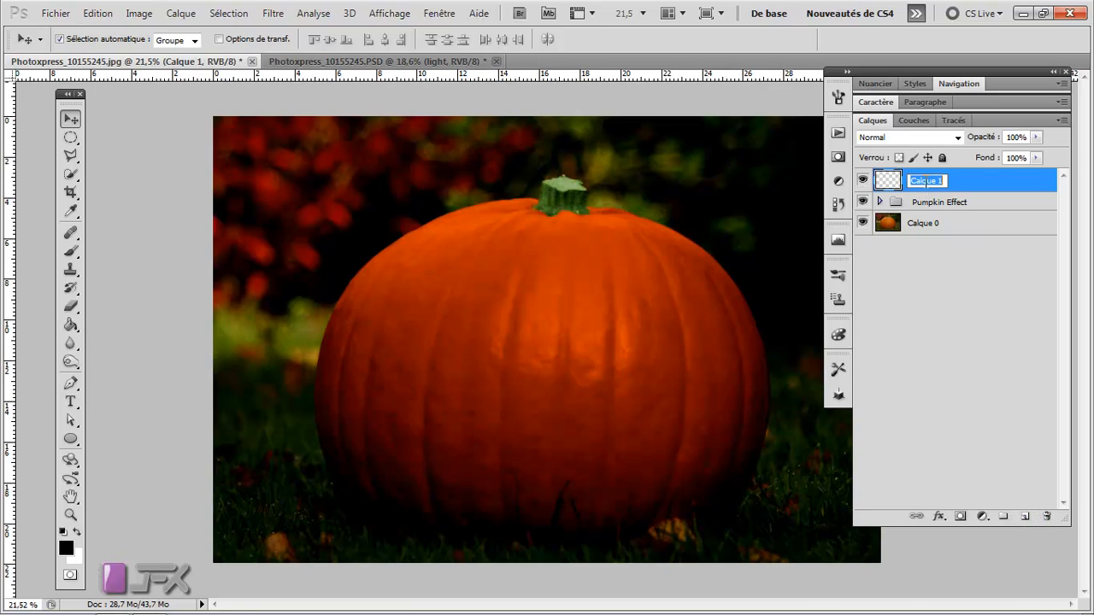
type("mouth")
key("Return")
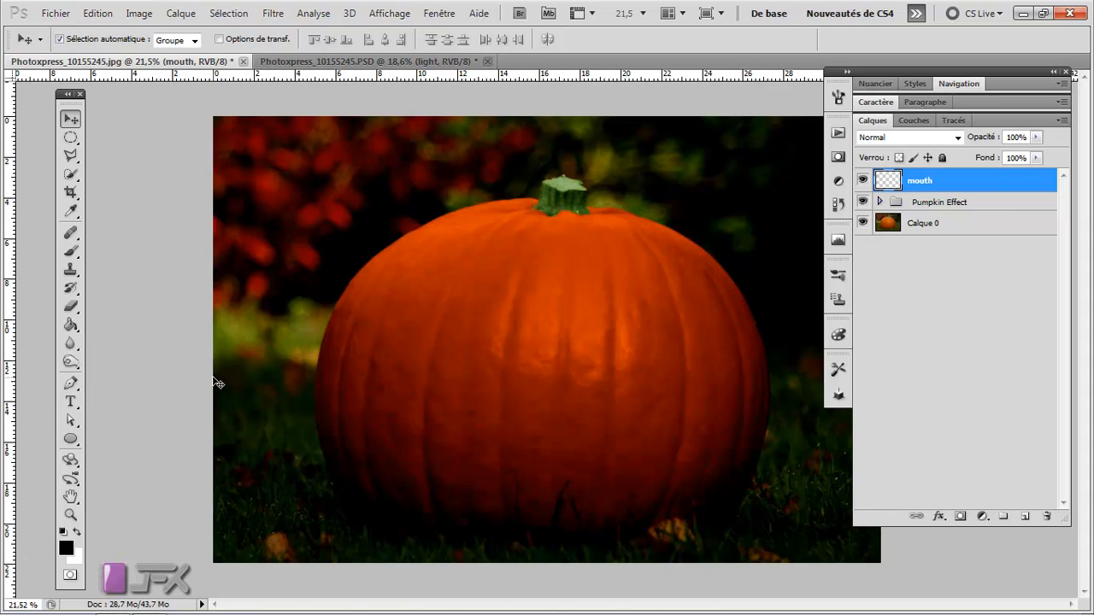
Outline a jagged mouth with two square upper teeth across the pumpkin's lower half using the Polygonal Lasso.
left_click(71, 156)
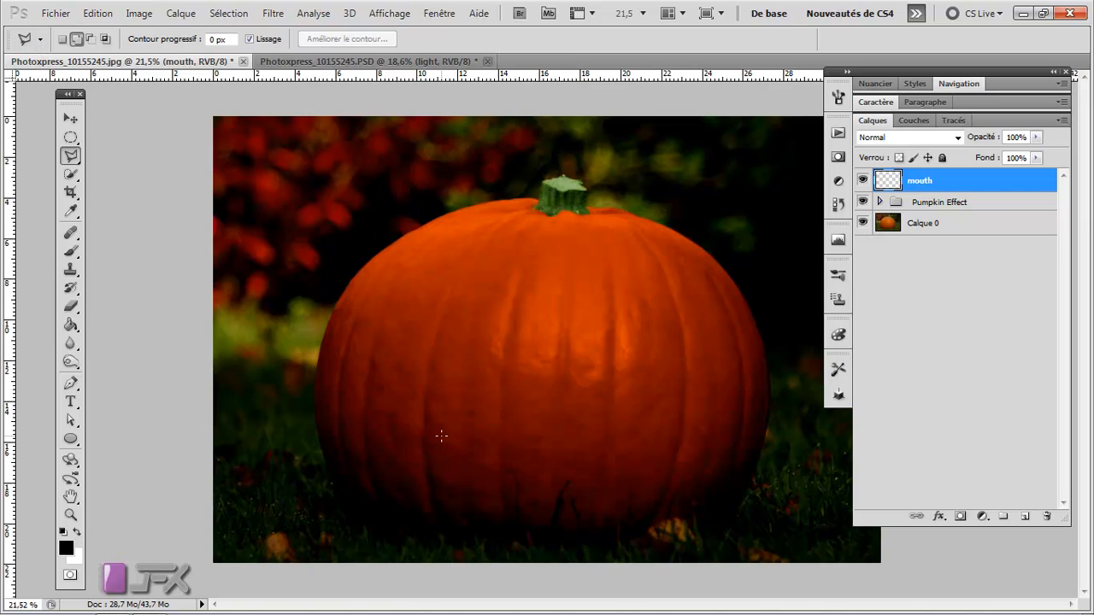
scroll(435, 431, "up", 3)
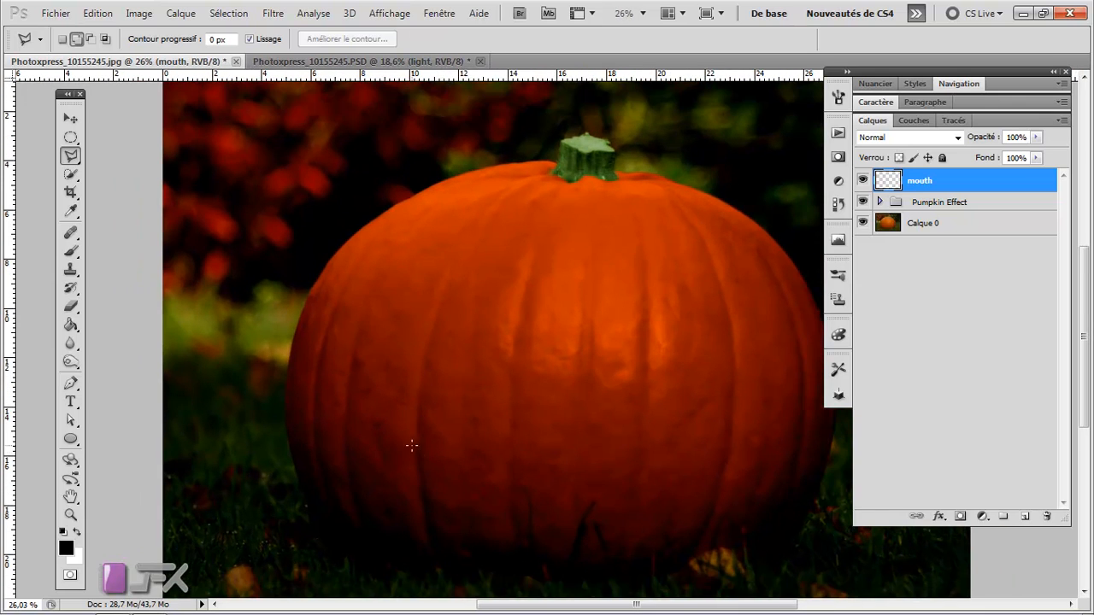
left_click(414, 434)
left_click(423, 484)
left_click(588, 514)
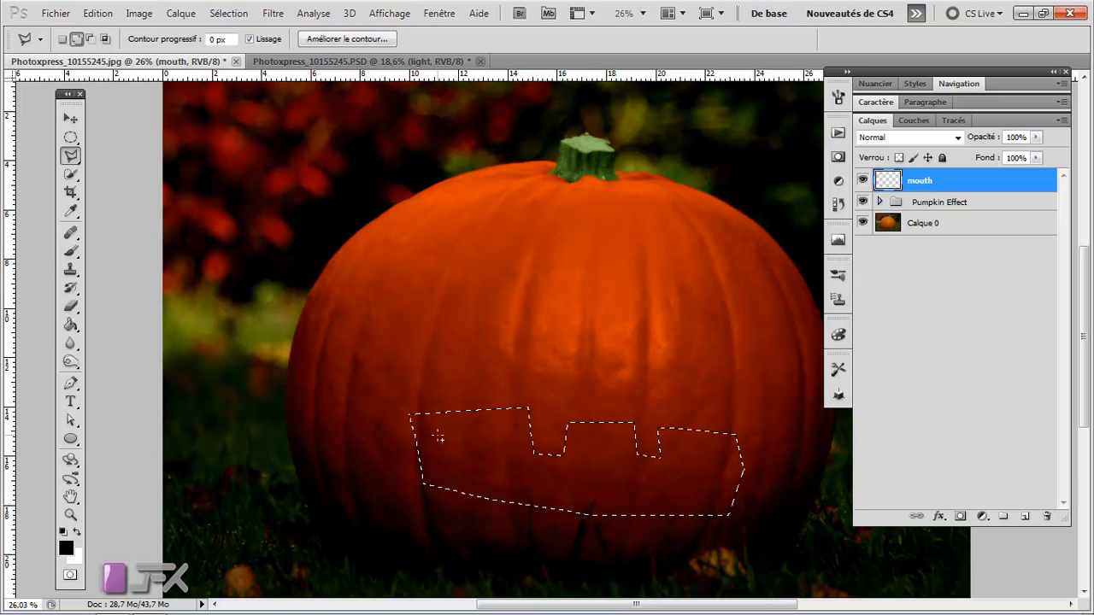
Fill the mouth selection with black on the mouth layer and deselect it.
key("g")
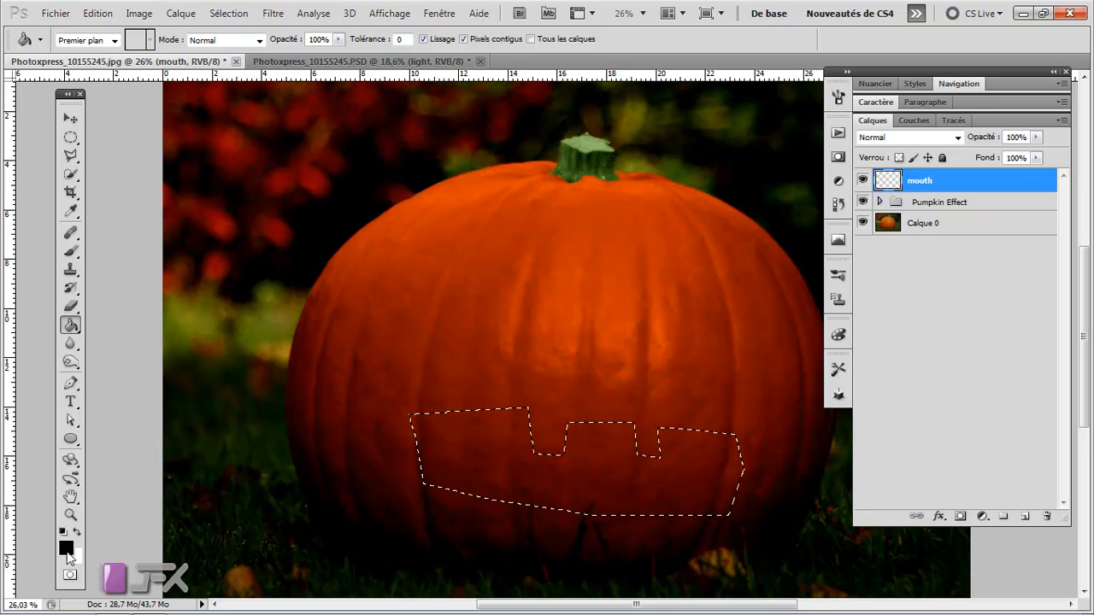
left_click(500, 456)
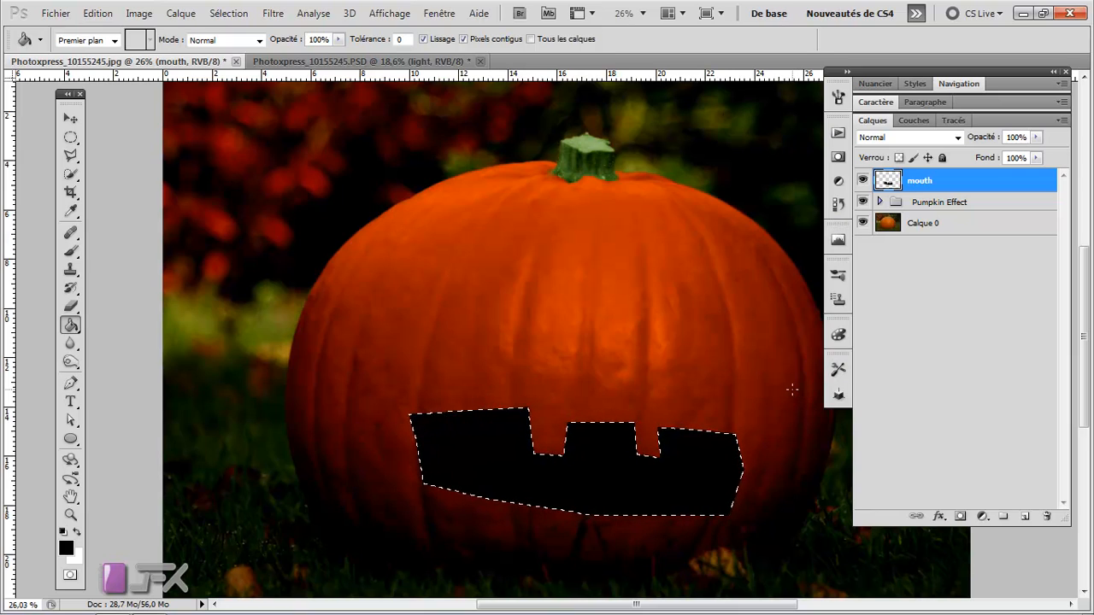
key("ctrl+d")
Enable the Incrustation en dégradé layer style on the mouth layer and display its settings, keeping the mouth in view.
double_click(960, 188)
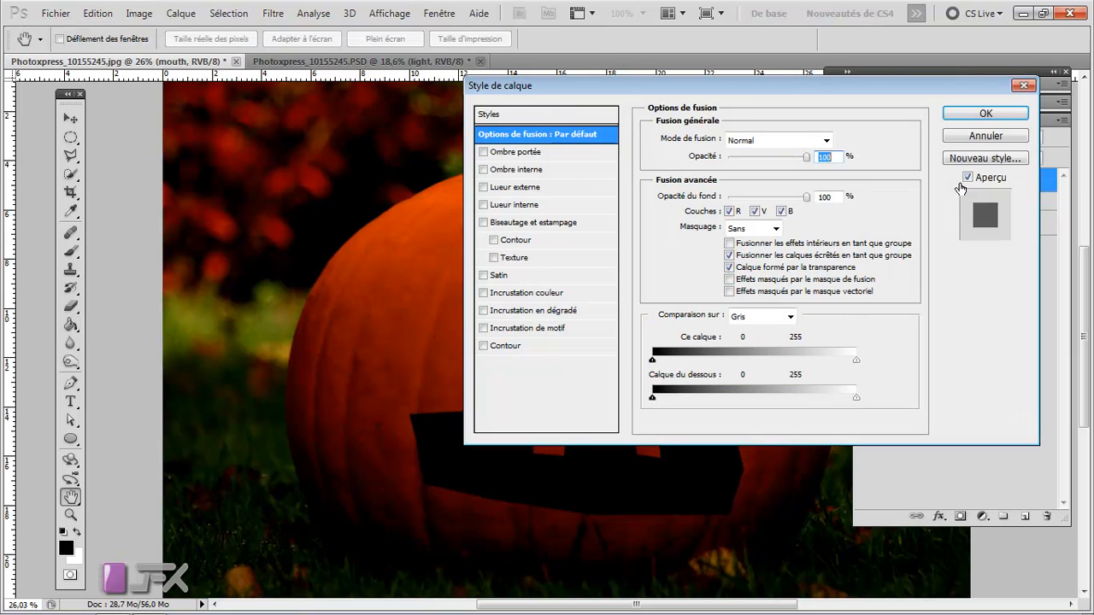
left_click_drag(705, 89, 750, 48)
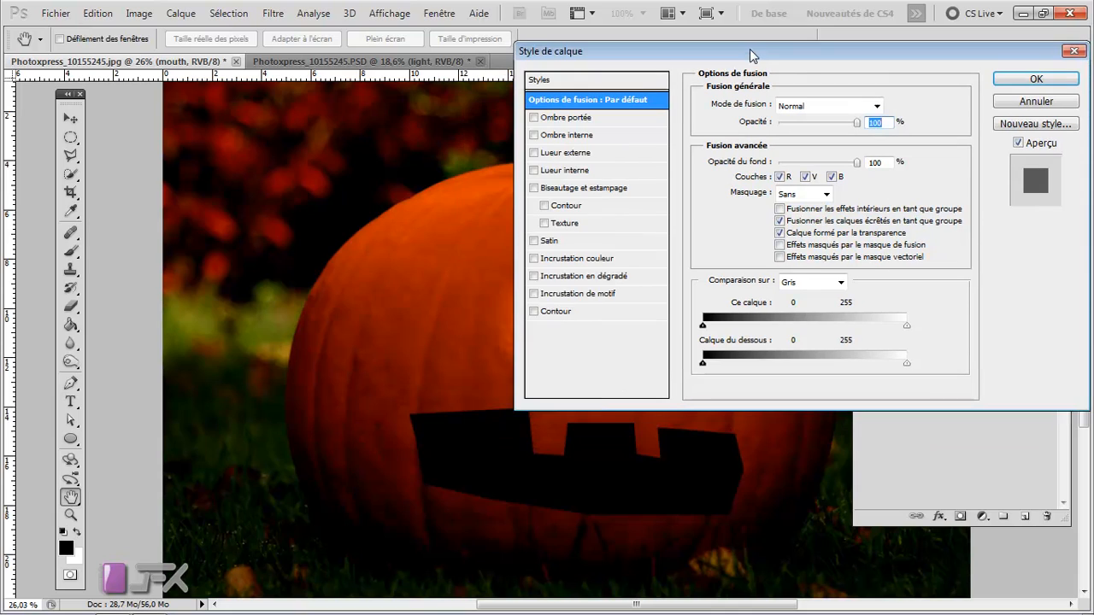
left_click(534, 278)
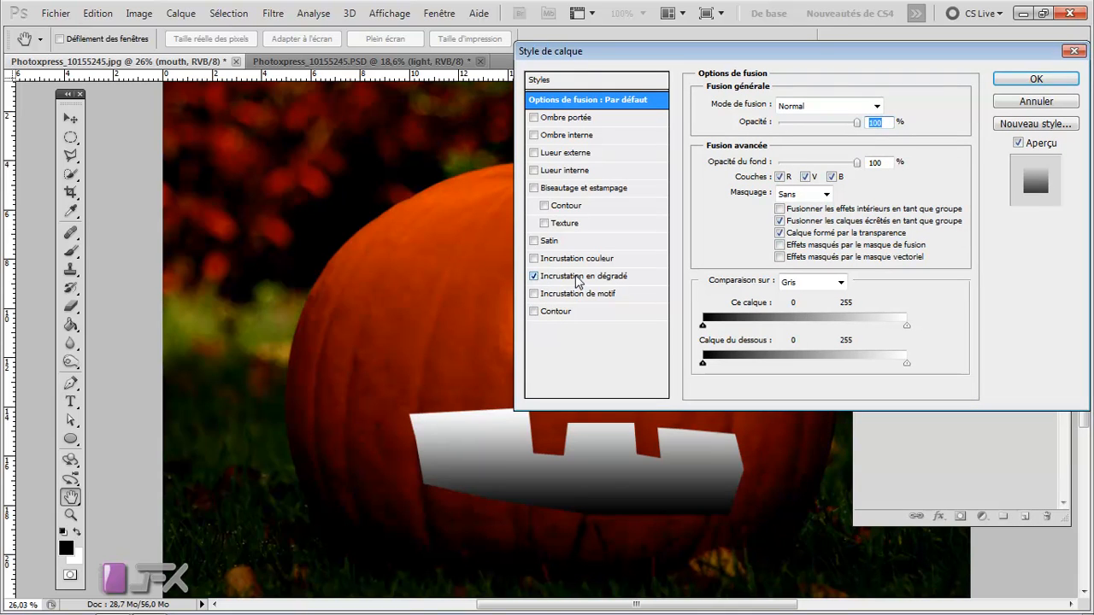
left_click(577, 278)
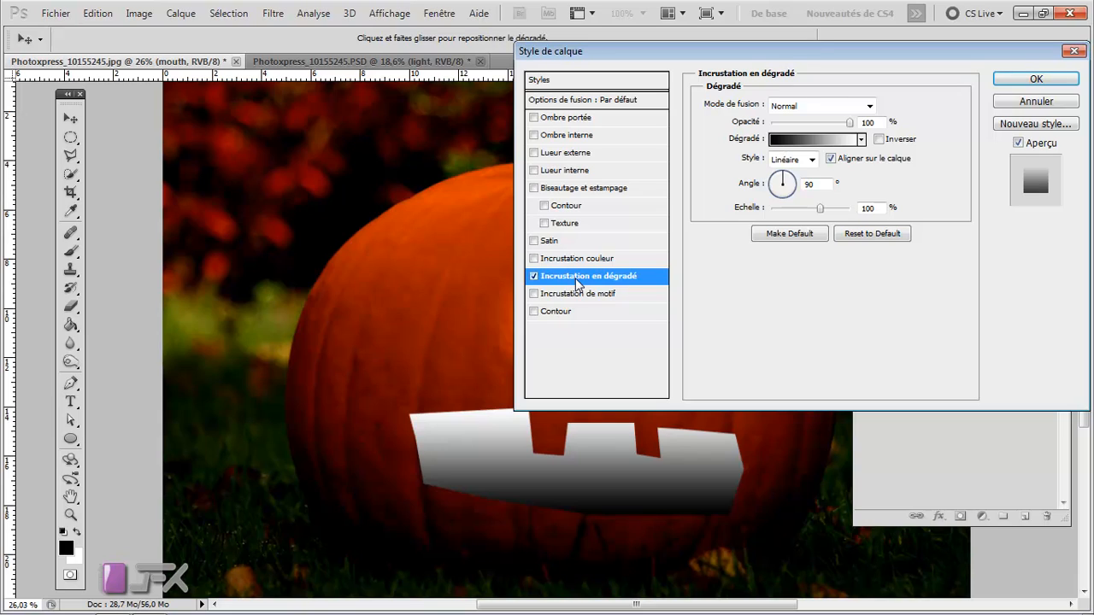
left_click(594, 276)
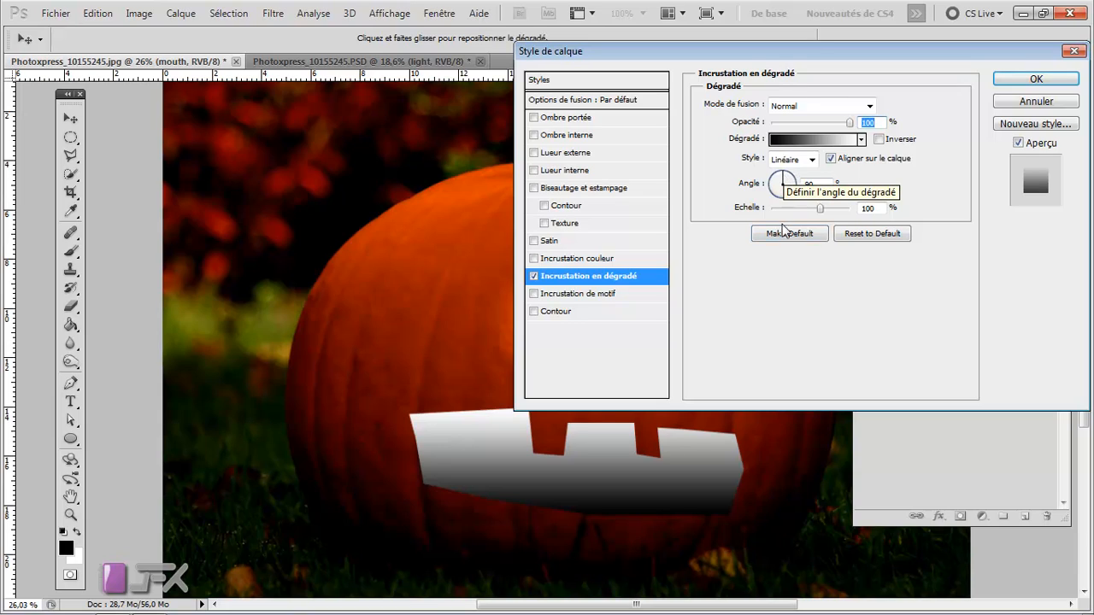
Set the mouth's gradient overlay to an angle of 0° and the Radial style.
double_click(809, 185)
type("0")
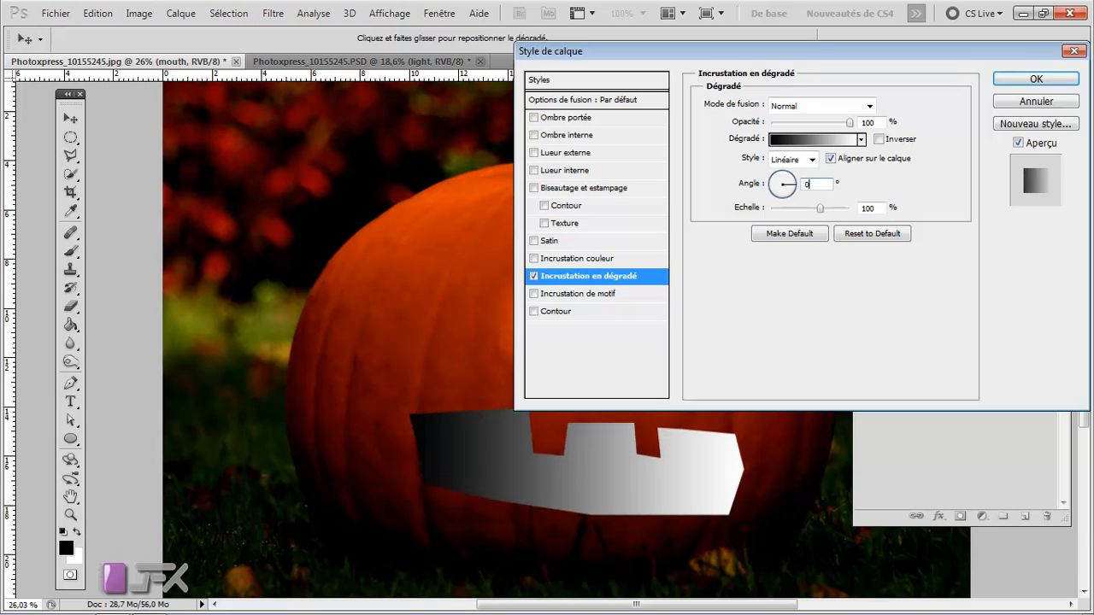
left_click(800, 160)
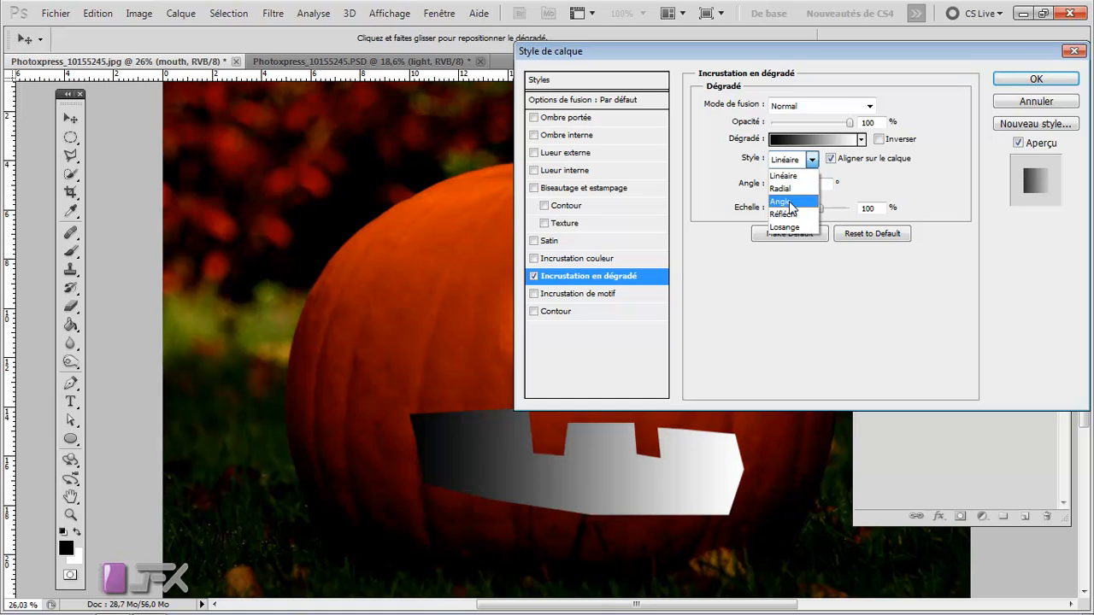
left_click(788, 189)
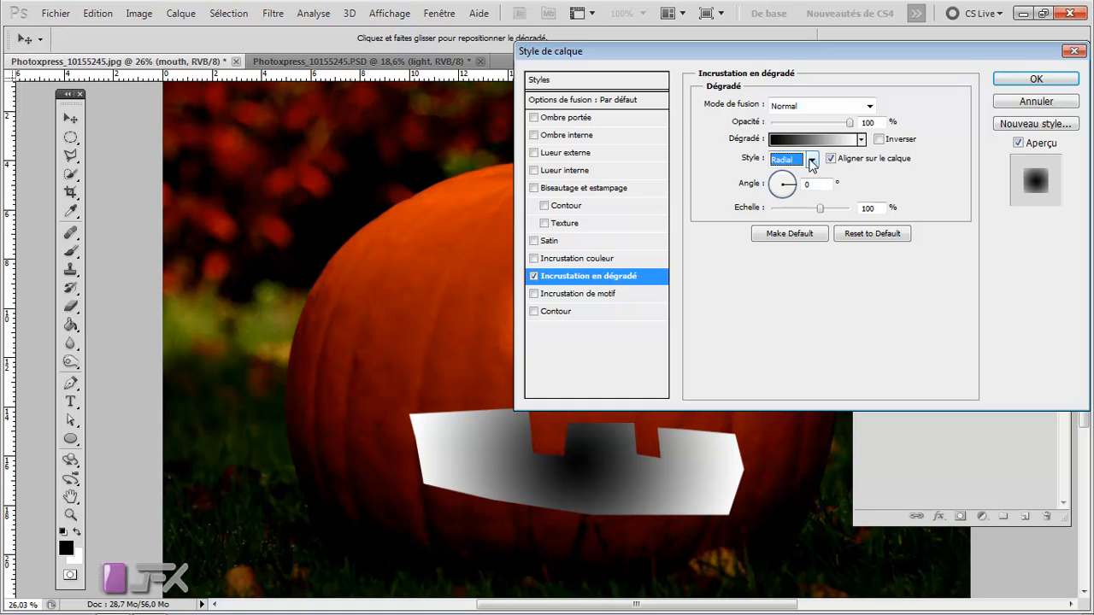
Set the starting colour stop of the mouth's overlay gradient to ffa800.
left_click(815, 142)
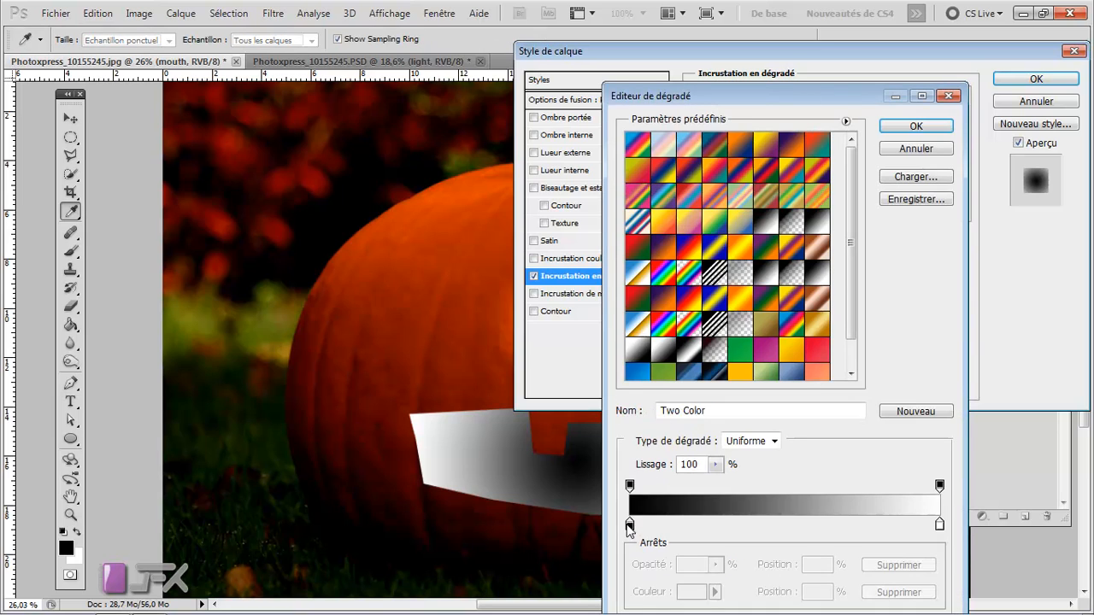
double_click(630, 524)
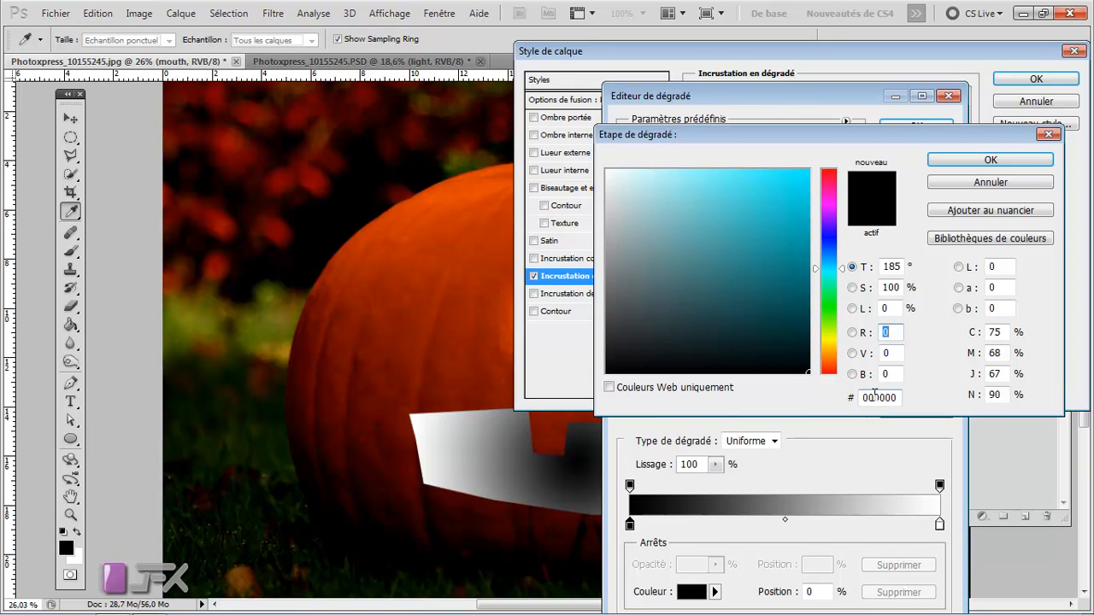
left_click_drag(905, 398, 851, 401)
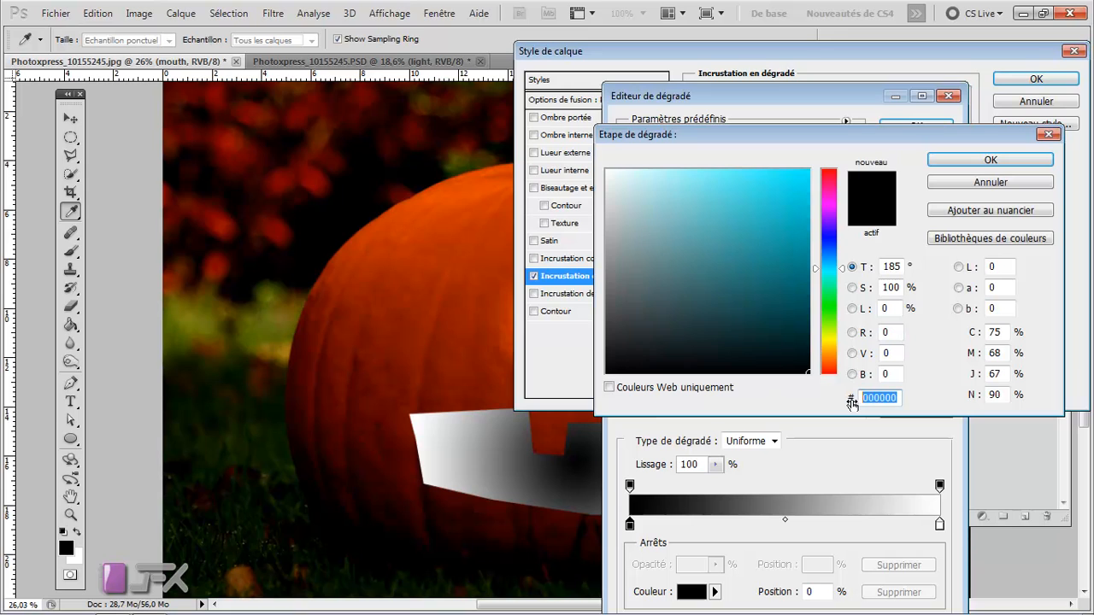
type("ffa")
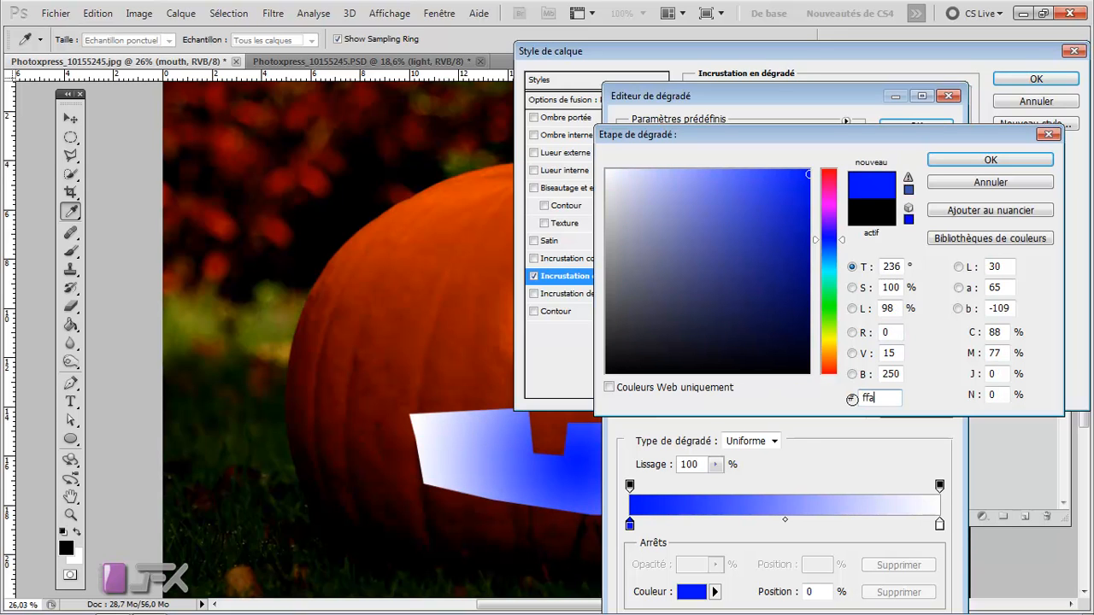
type("800")
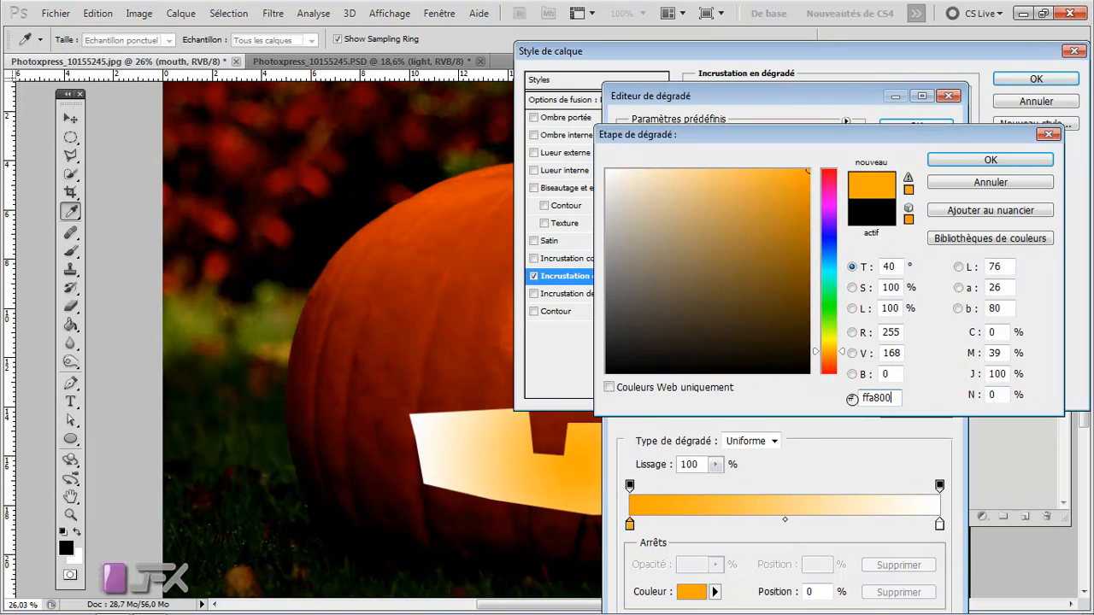
key("Return")
Set the gradient's end colour stop to 974e00 and accept the edited gradient.
double_click(939, 523)
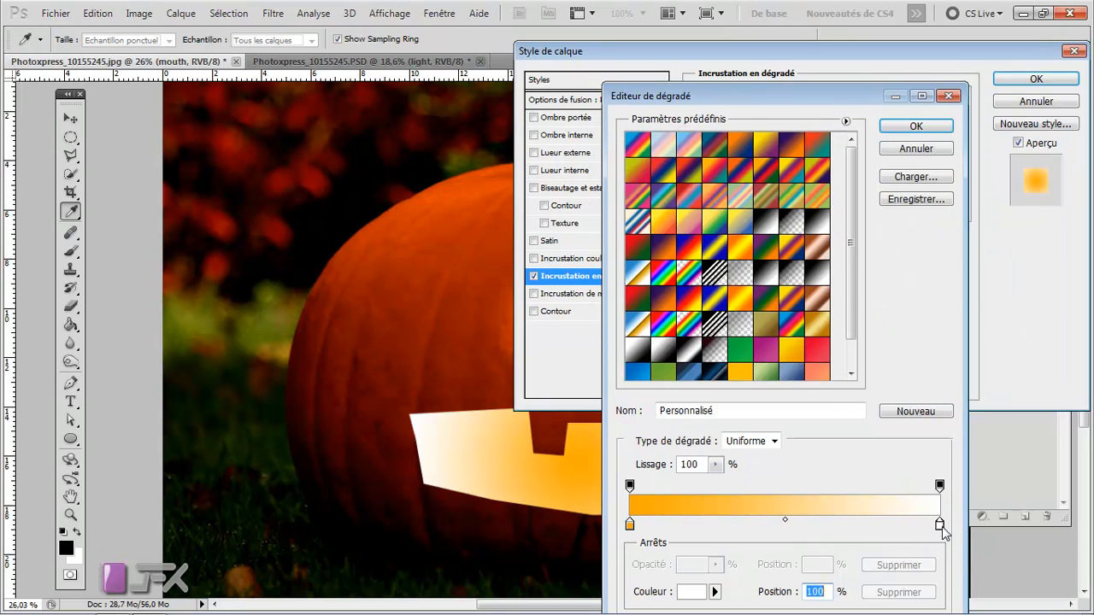
left_click(881, 398)
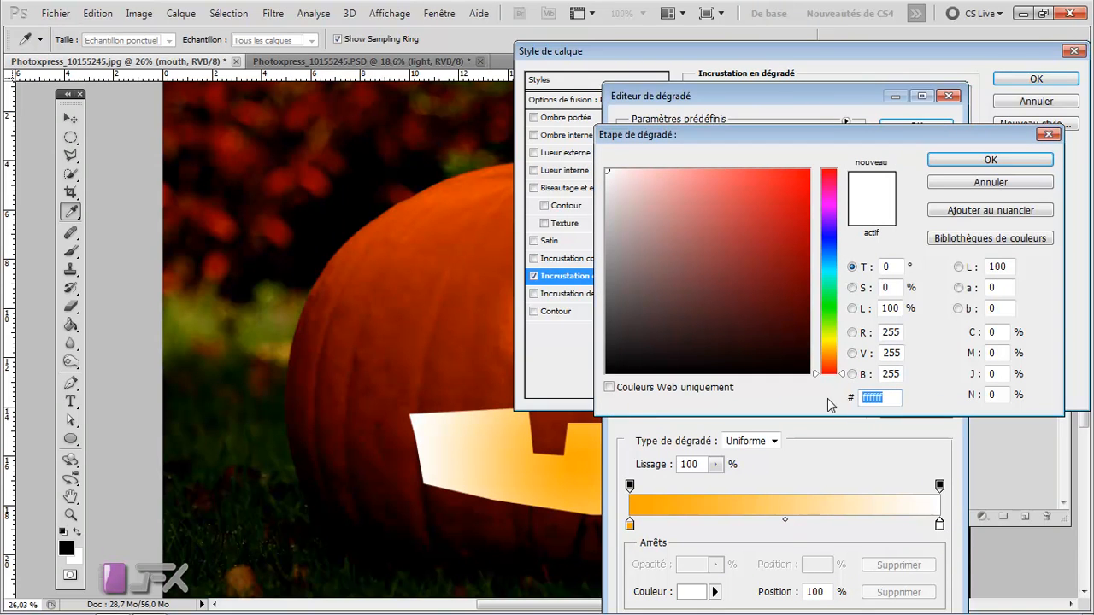
type("974")
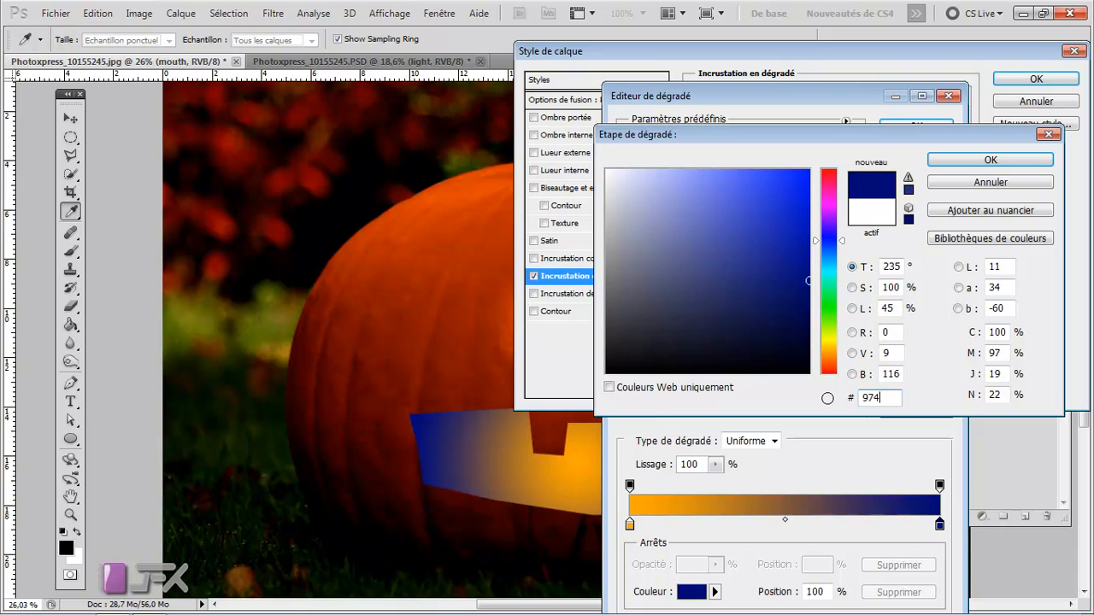
type("e00")
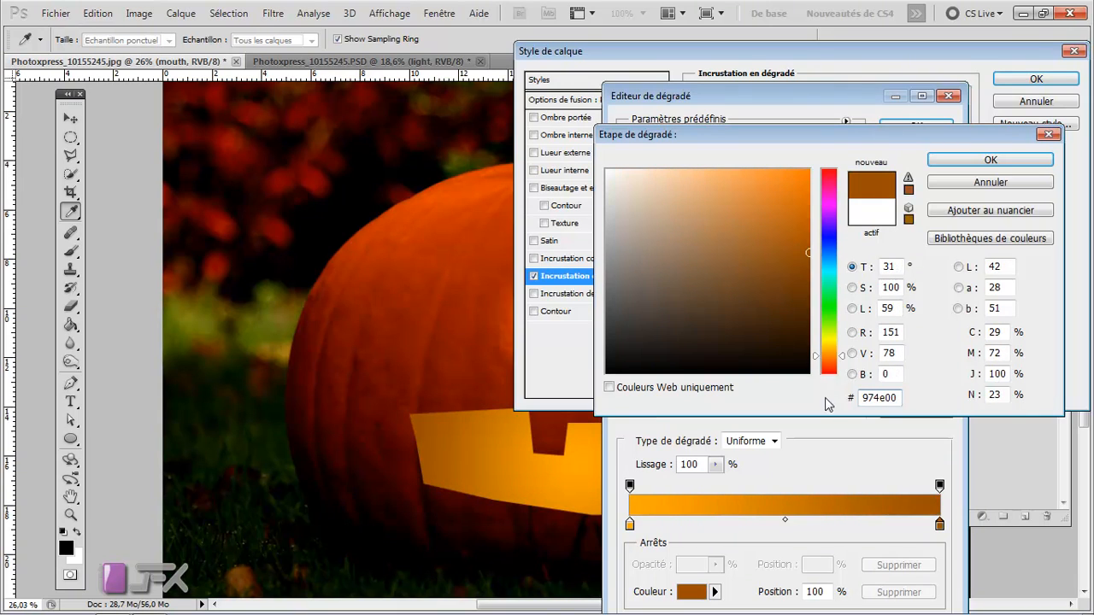
left_click(998, 159)
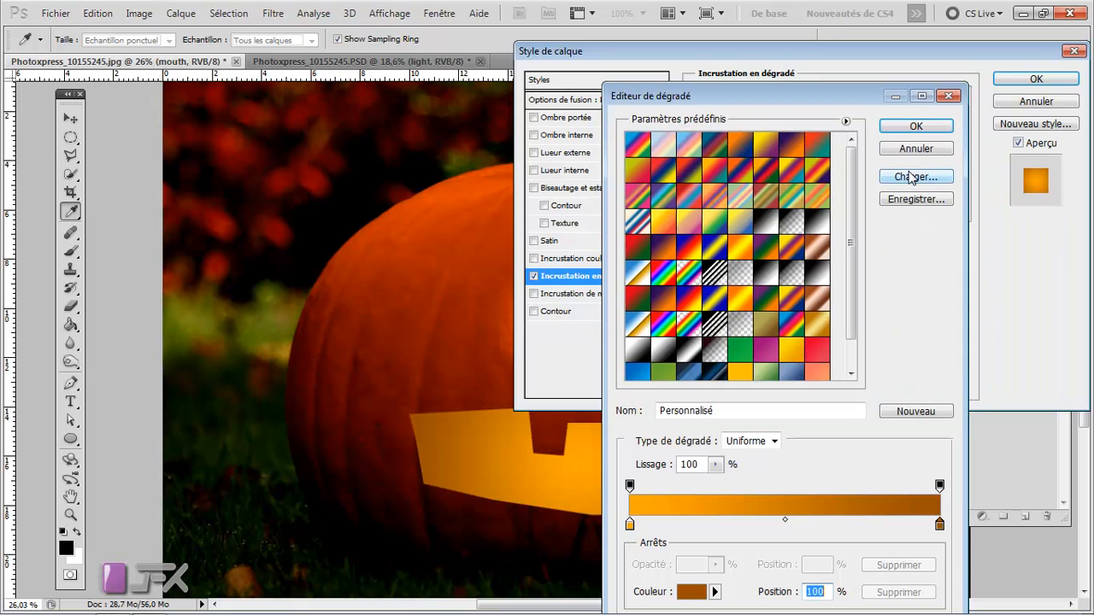
left_click(915, 130)
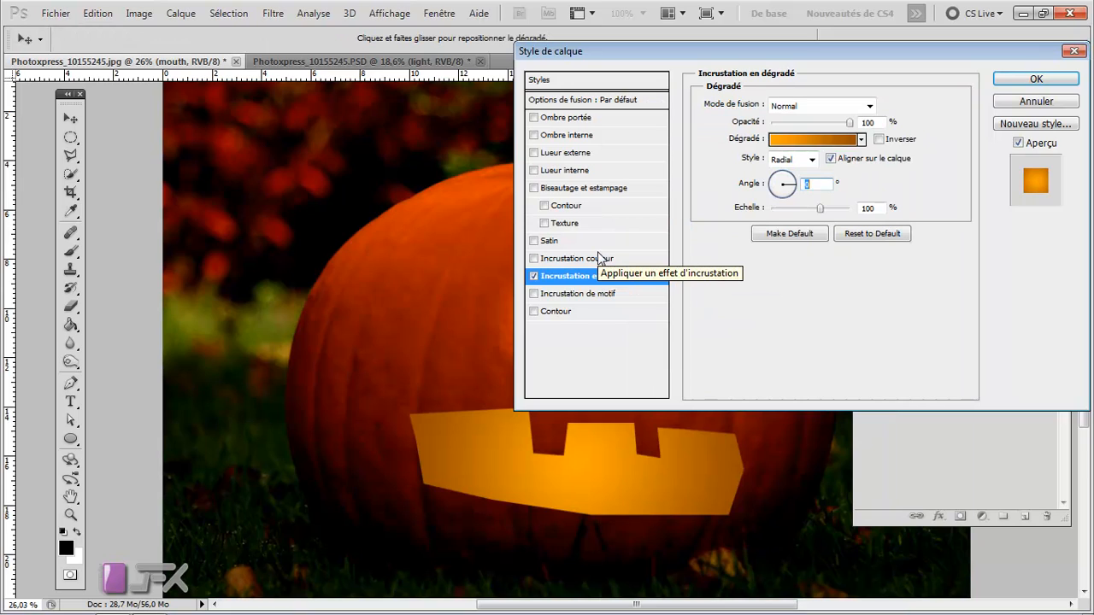
Enable the Ombre interne effect on the mouth layer with the Densité couleur + blend mode.
left_click(550, 137)
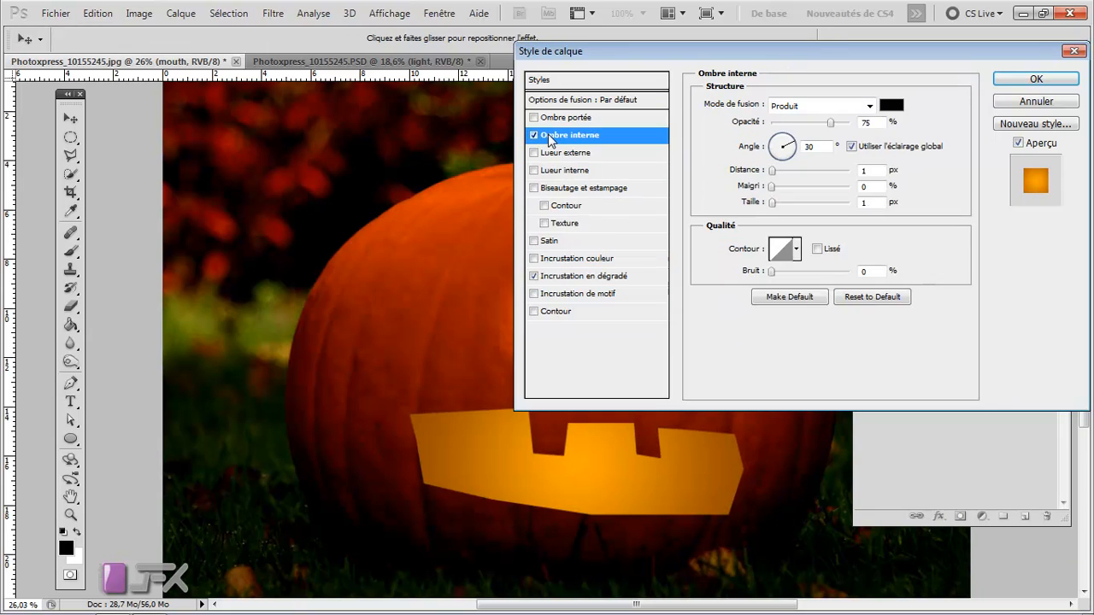
left_click(806, 108)
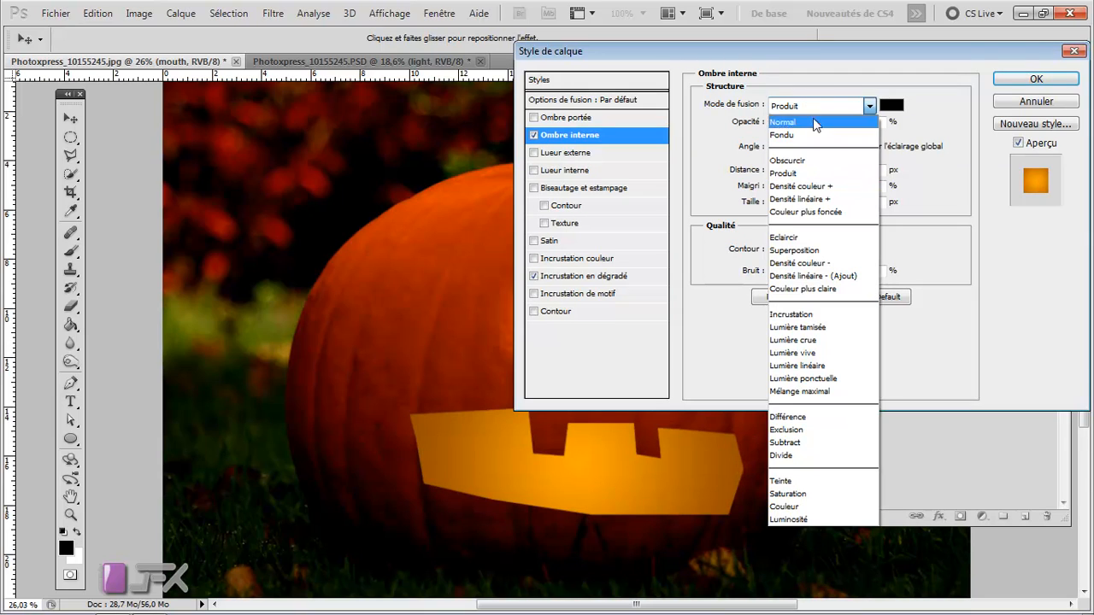
left_click(806, 188)
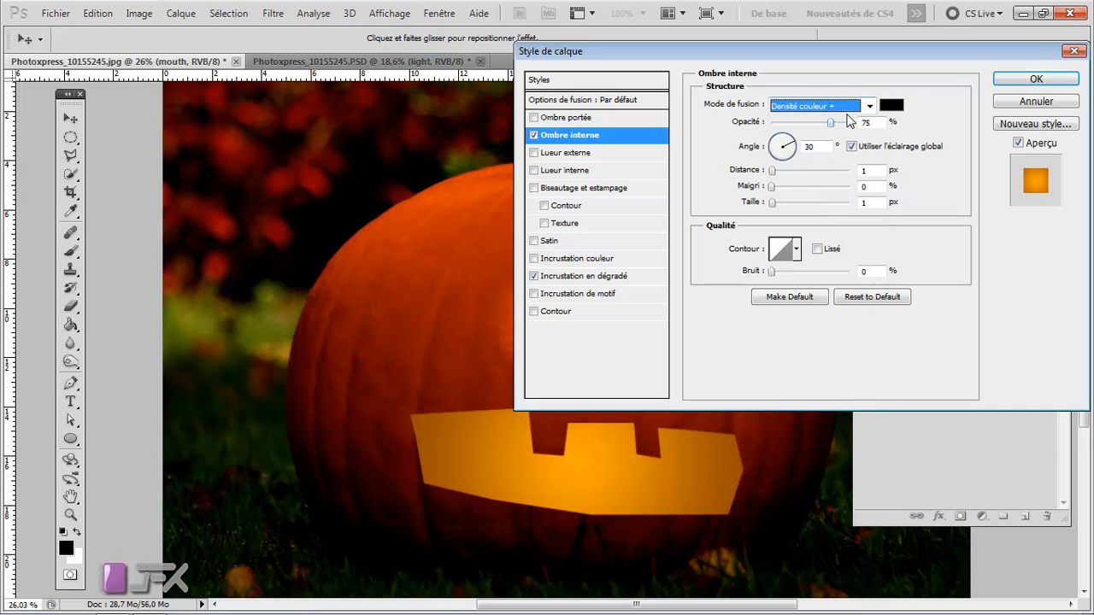
Set the inner shadow's colour to d0a600.
left_click(894, 108)
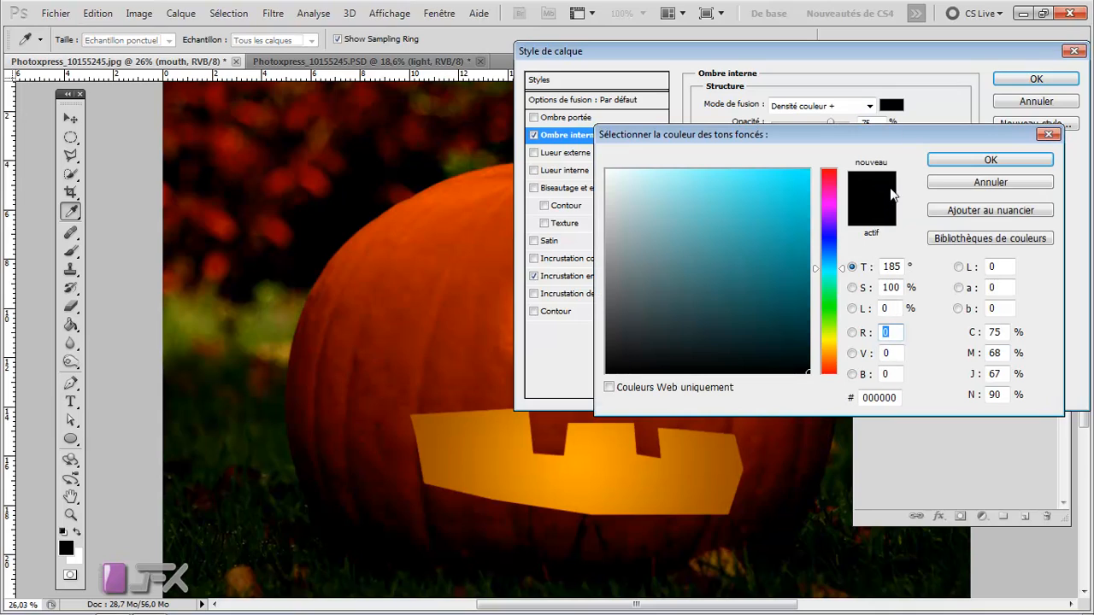
left_click(881, 397)
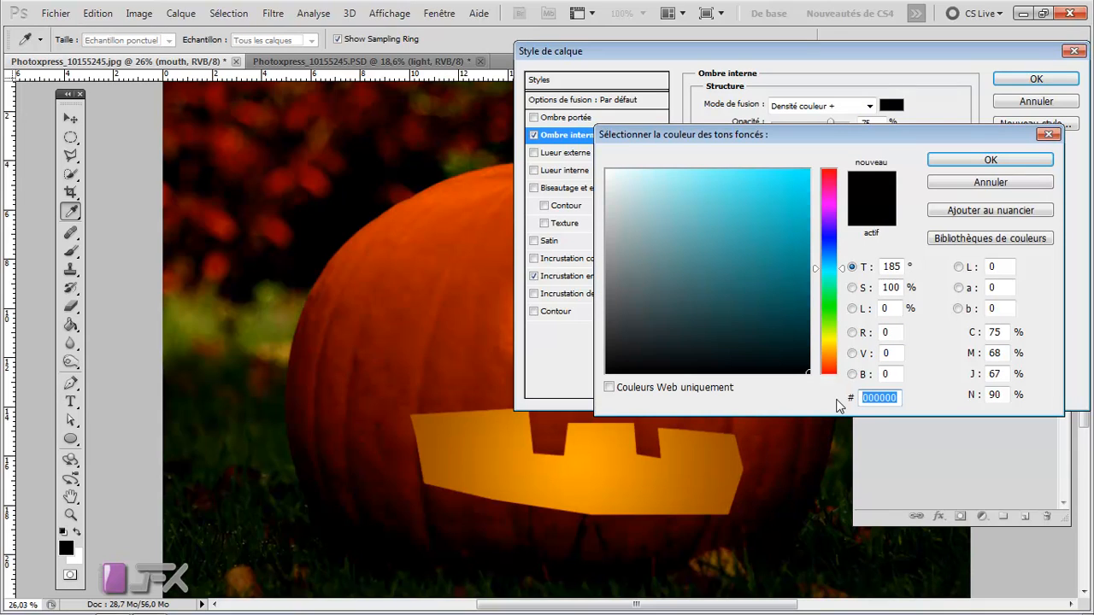
type("d")
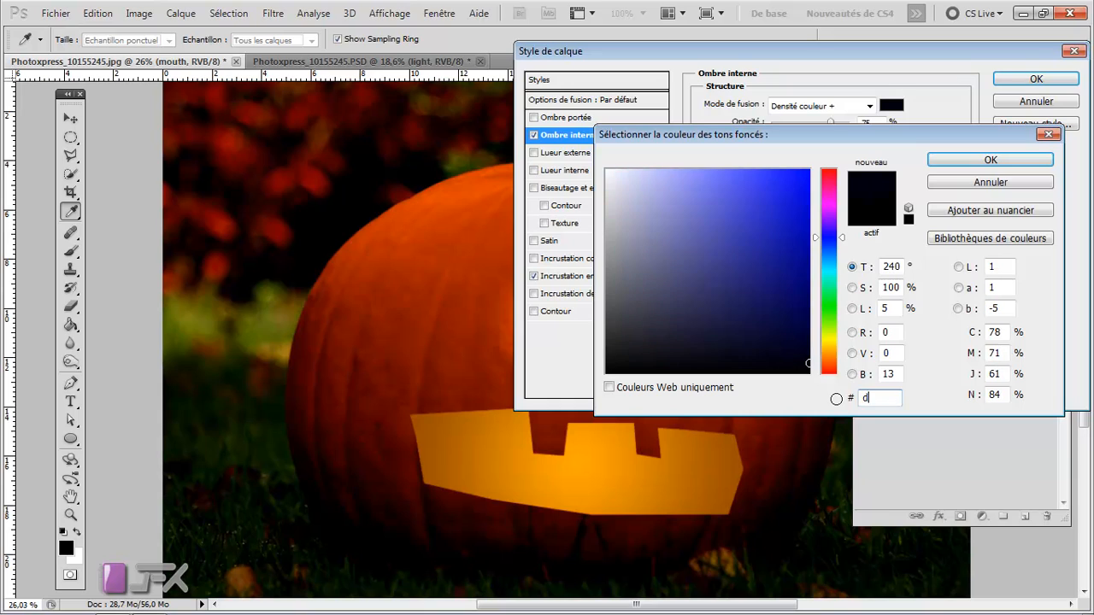
type("0a6")
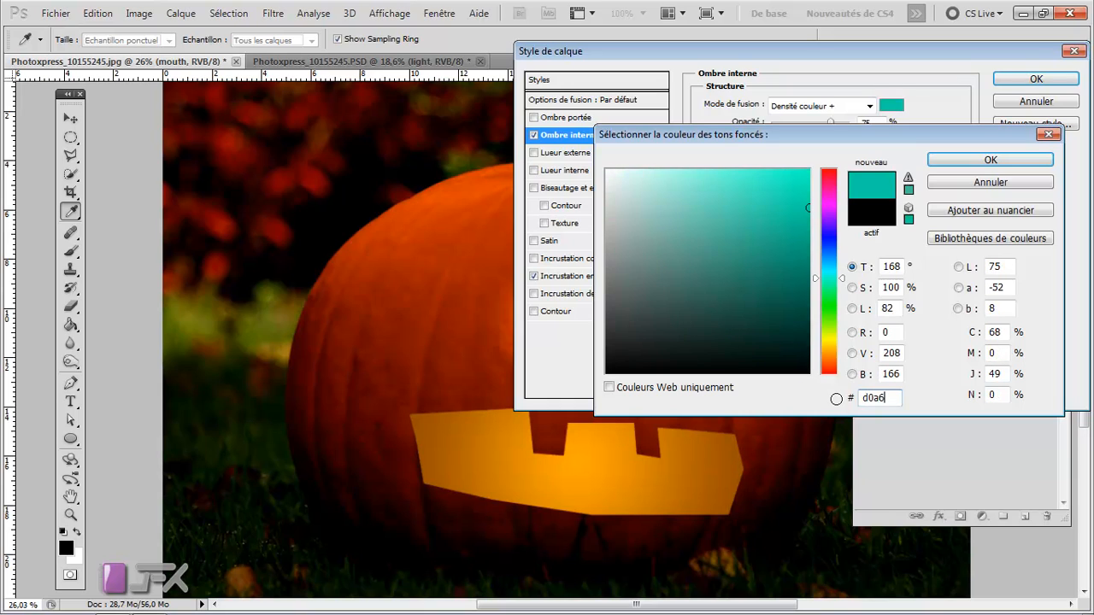
type("00")
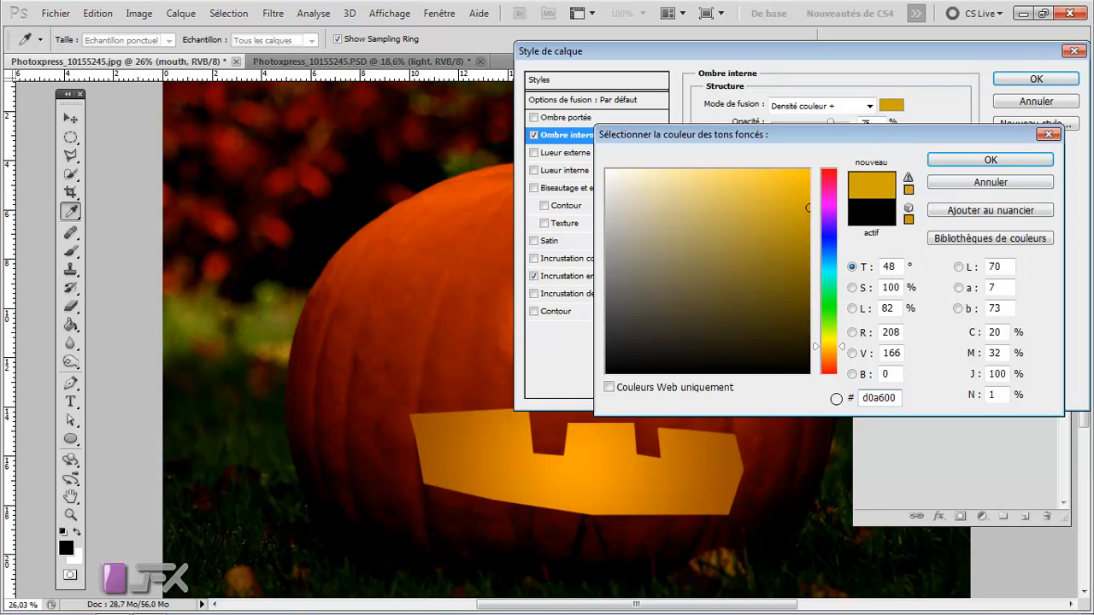
key("Return")
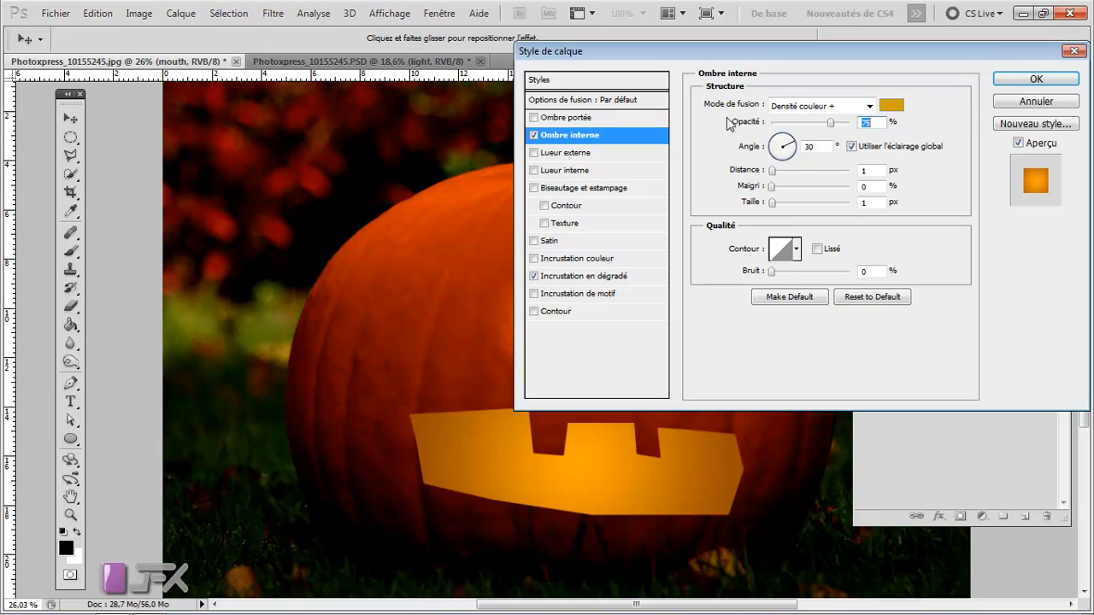
Turn off global lighting for the inner shadow and set its opacity to 89% and angle to -90°.
left_click(851, 148)
left_click_drag(830, 123, 841, 126)
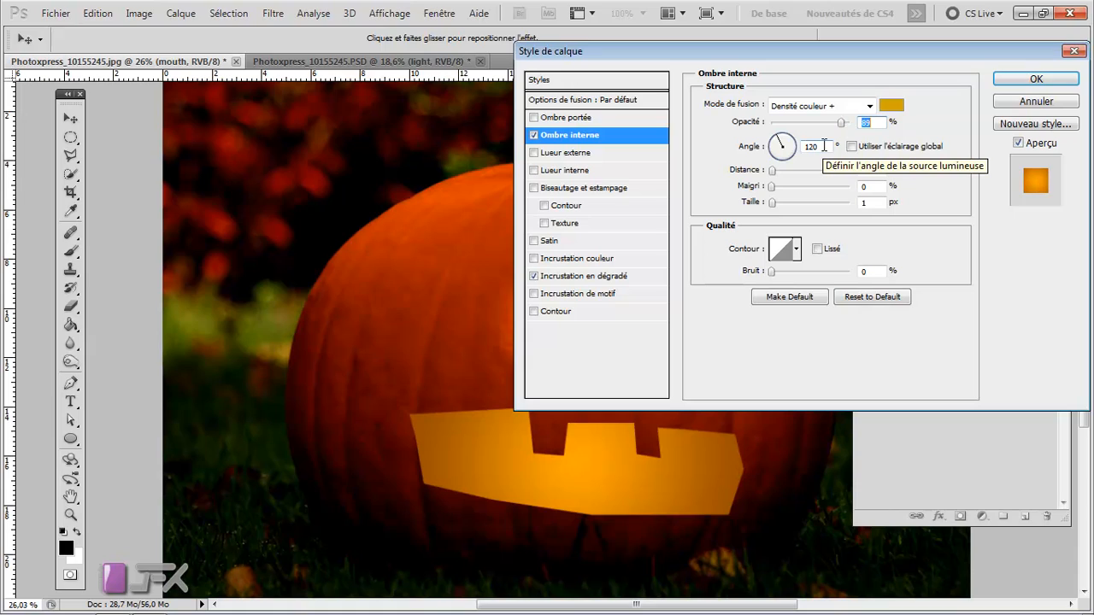
double_click(827, 146)
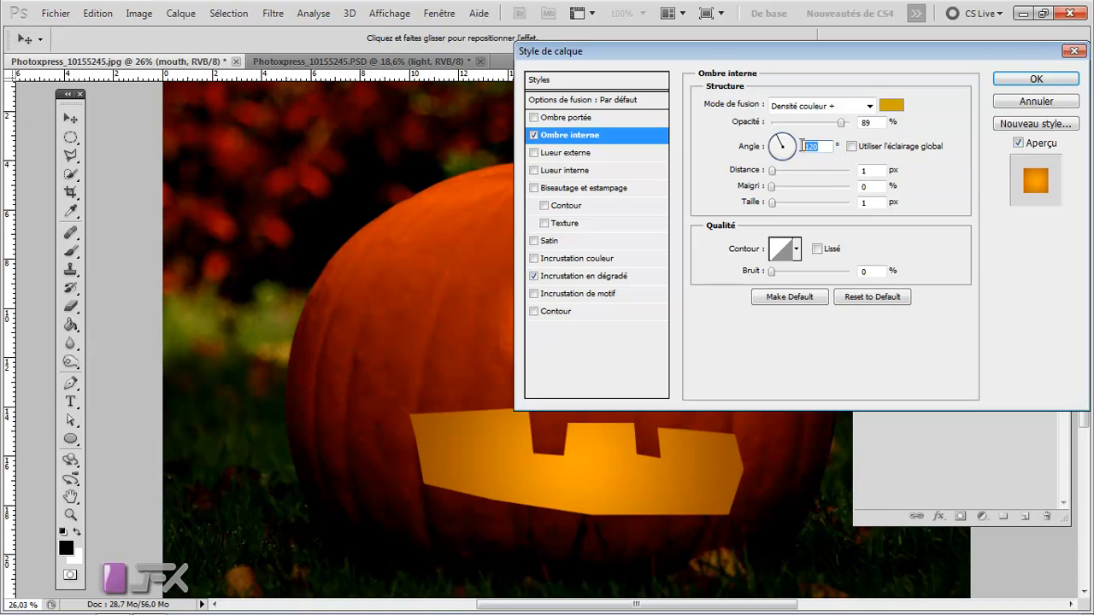
type("-90")
Set the inner shadow's distance to 45 px, Maigri to 100% and size to 8 px.
double_click(864, 171)
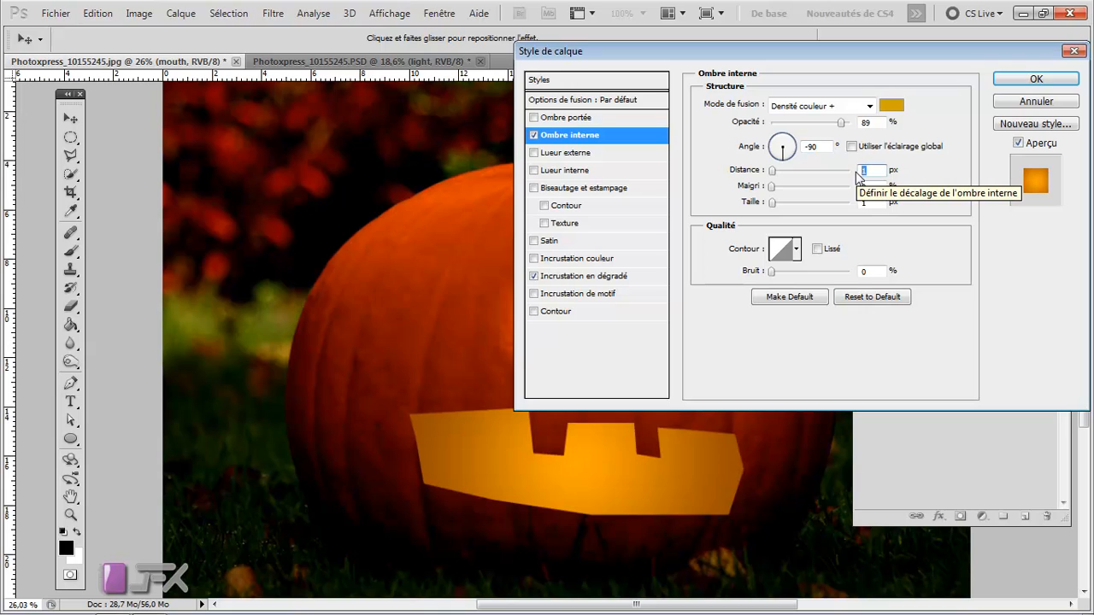
type("45")
left_click(871, 187)
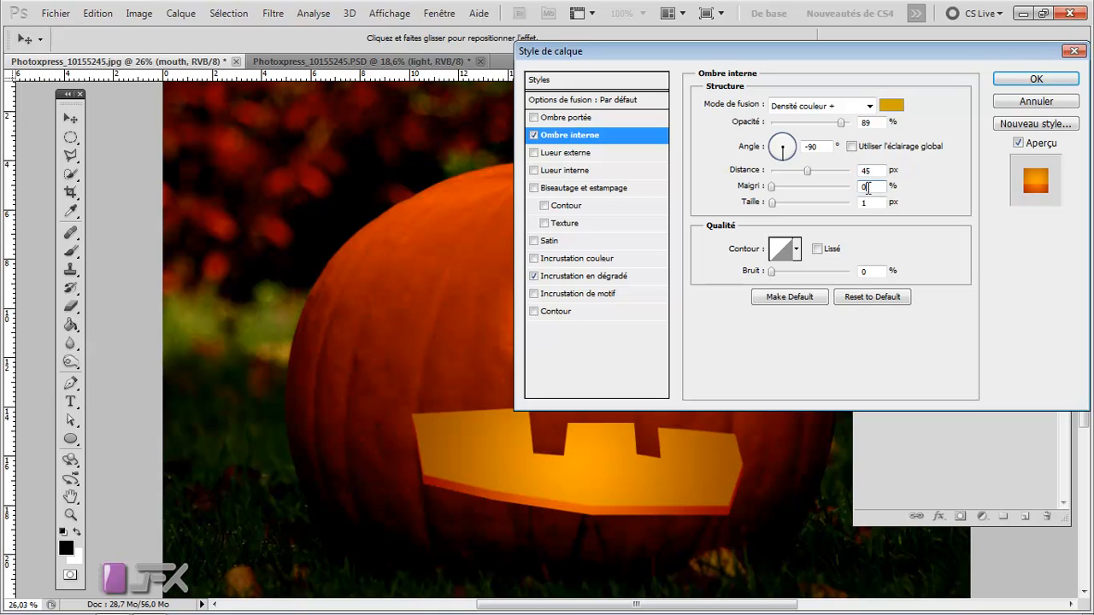
type("100")
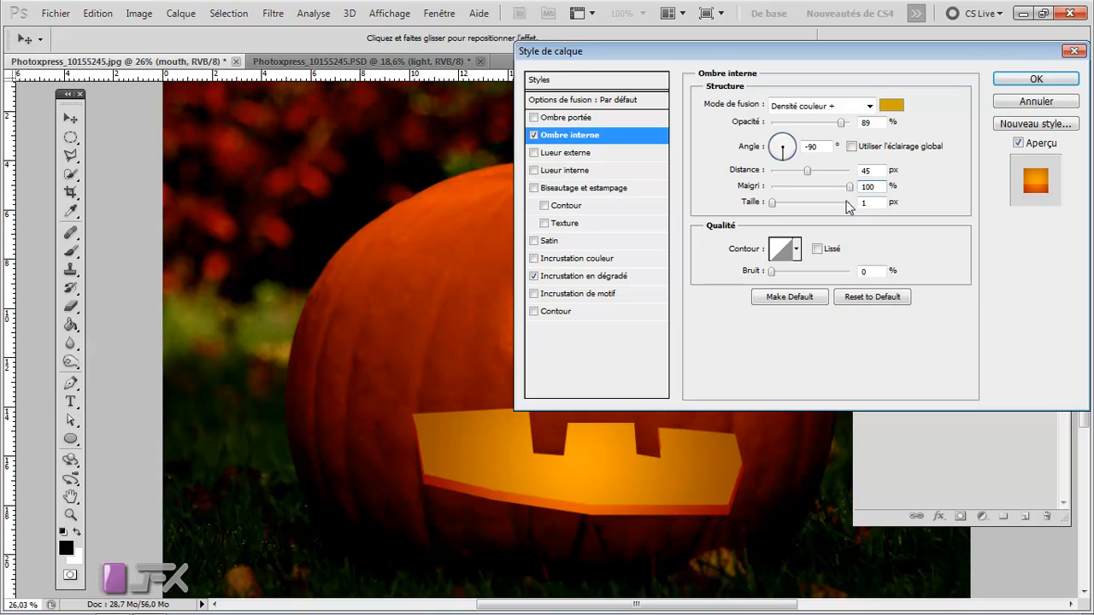
double_click(862, 203)
type("8")
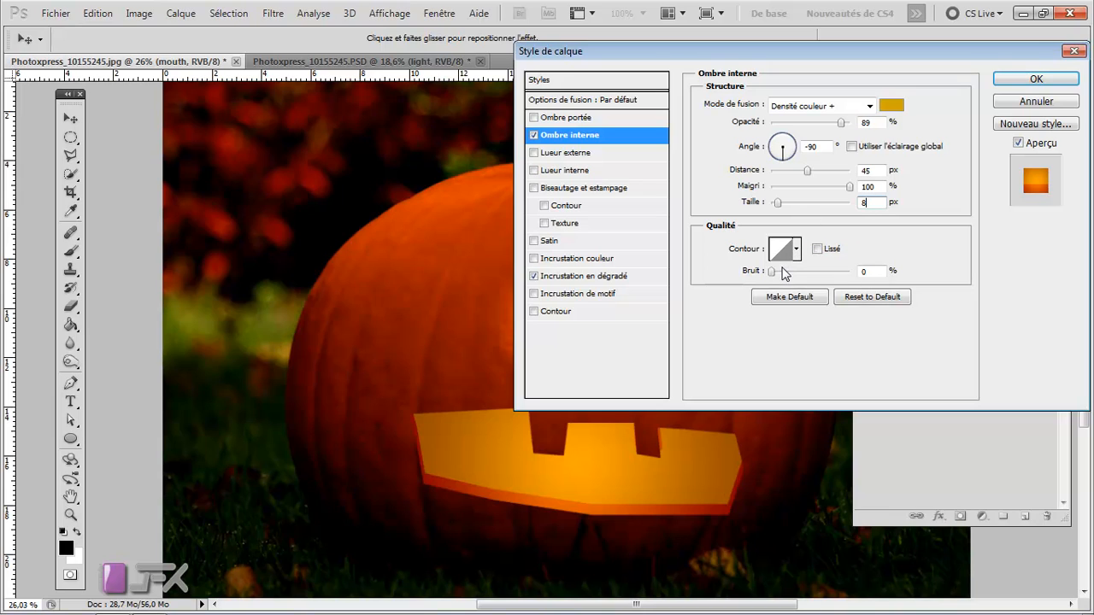
Enable Biseautage et estampage on the mouth layer with the Estampage style, direction Bas and a size of 5 px.
left_click(583, 189)
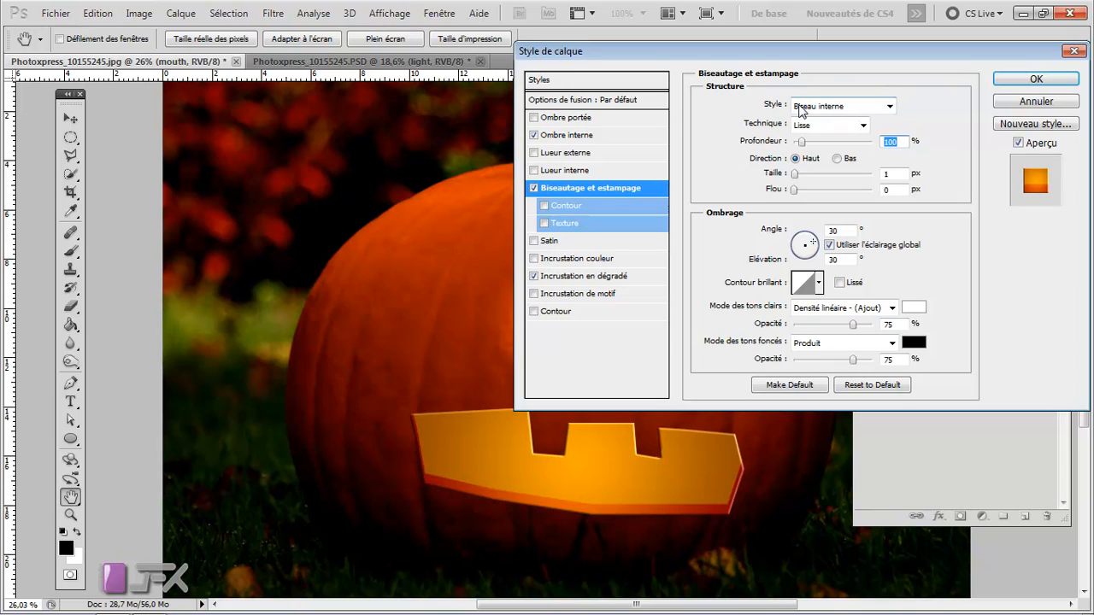
left_click(836, 108)
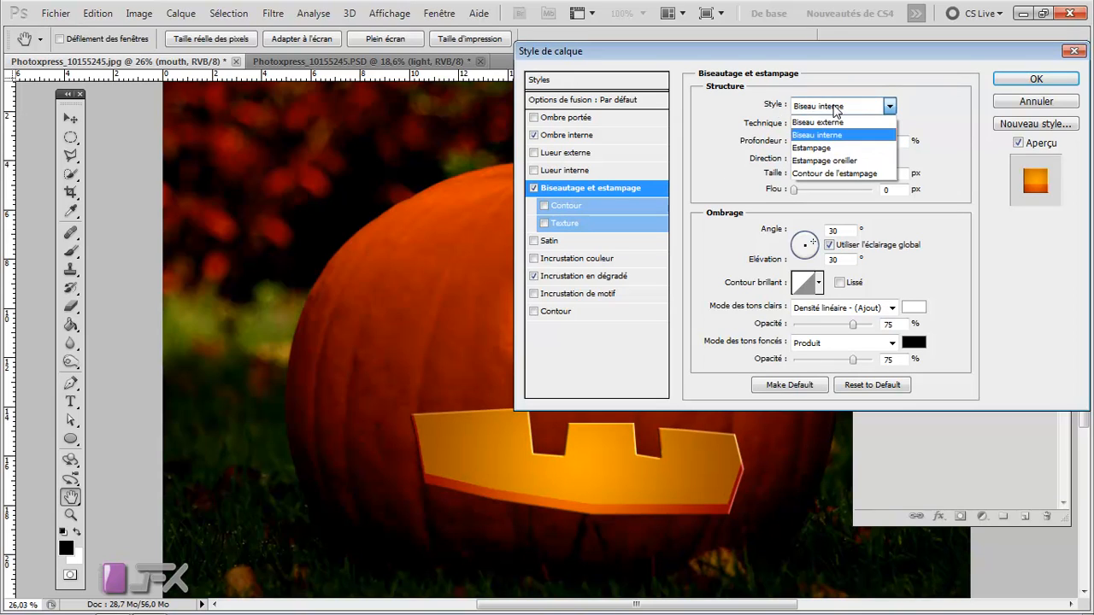
left_click(834, 147)
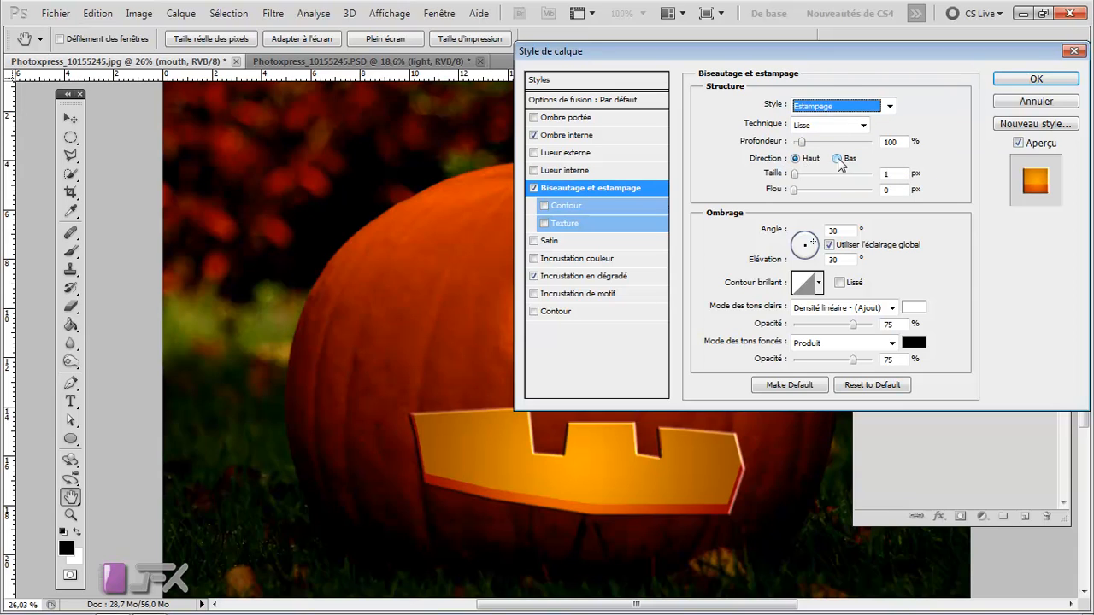
left_click(837, 159)
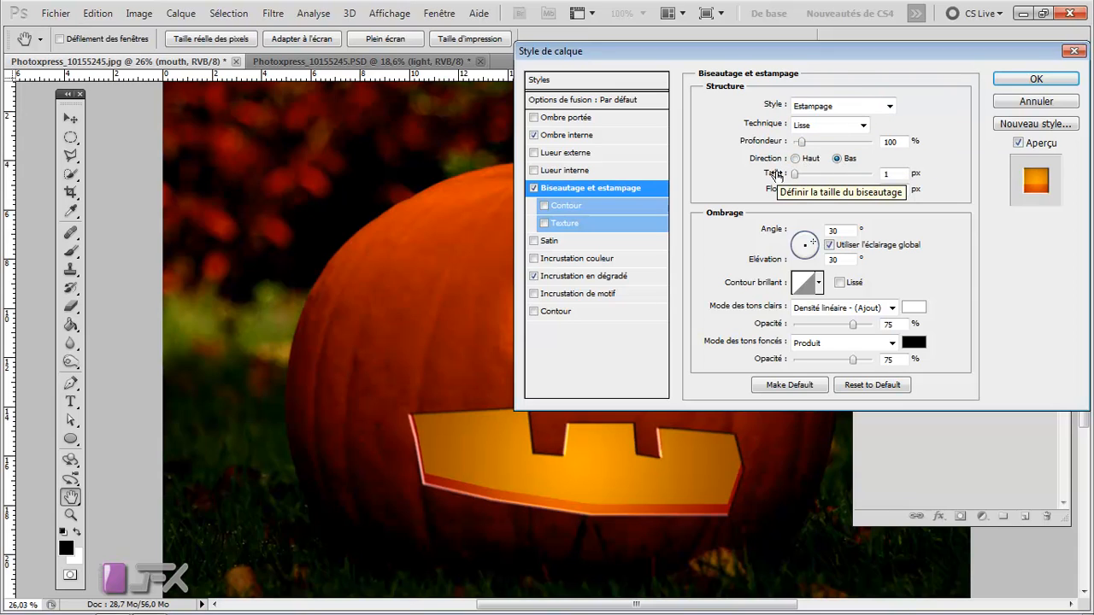
left_click(896, 174)
key("BackSpace")
type("5")
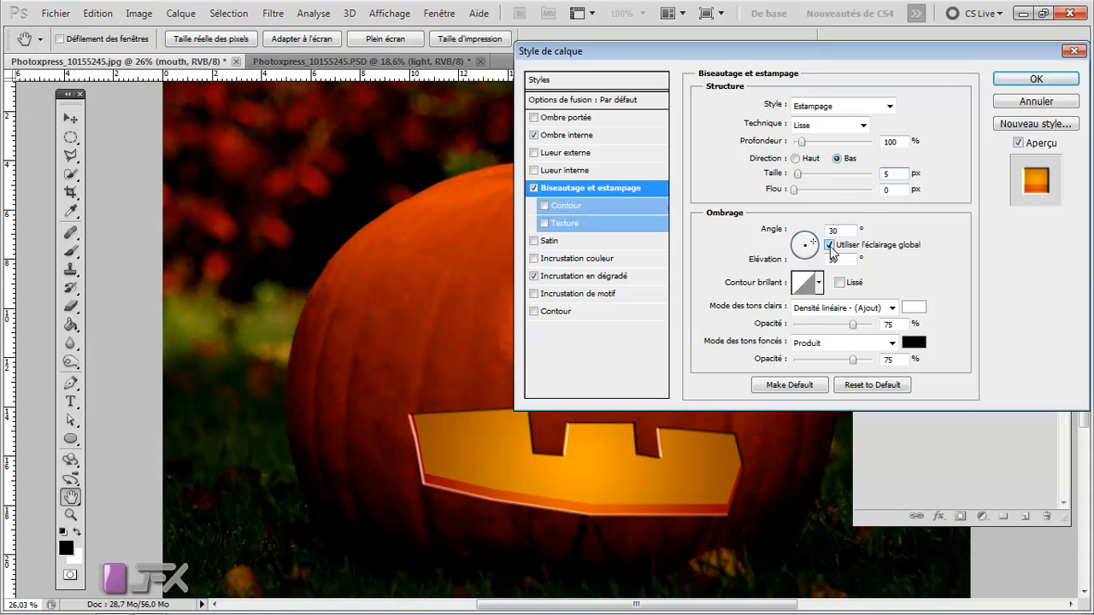
Turn off global lighting for the bevel and set its shading angle to 95°.
left_click(828, 245)
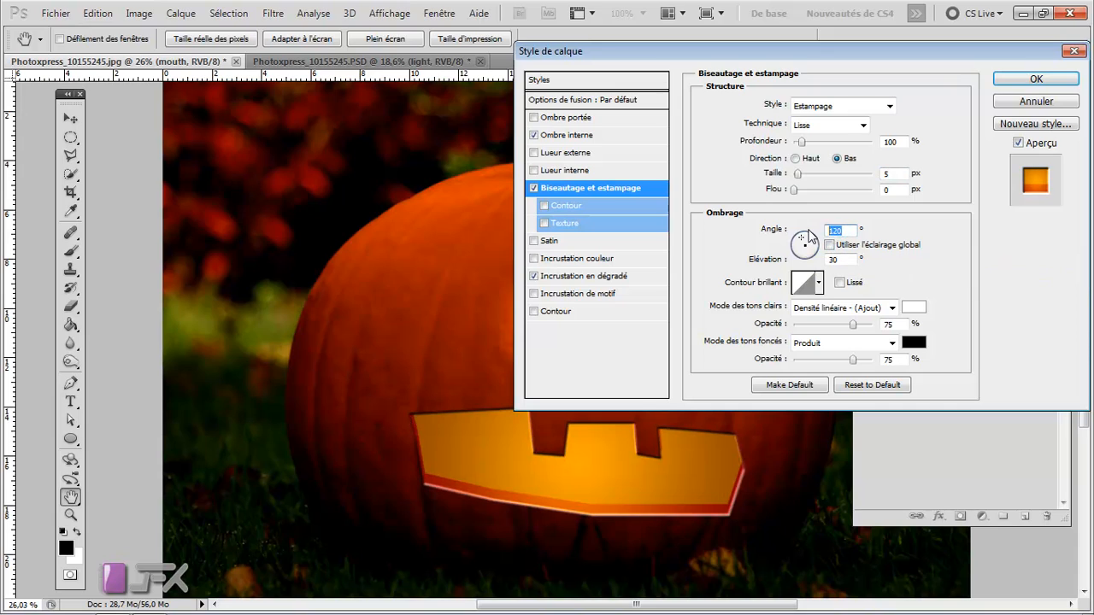
left_click_drag(809, 238, 805, 237)
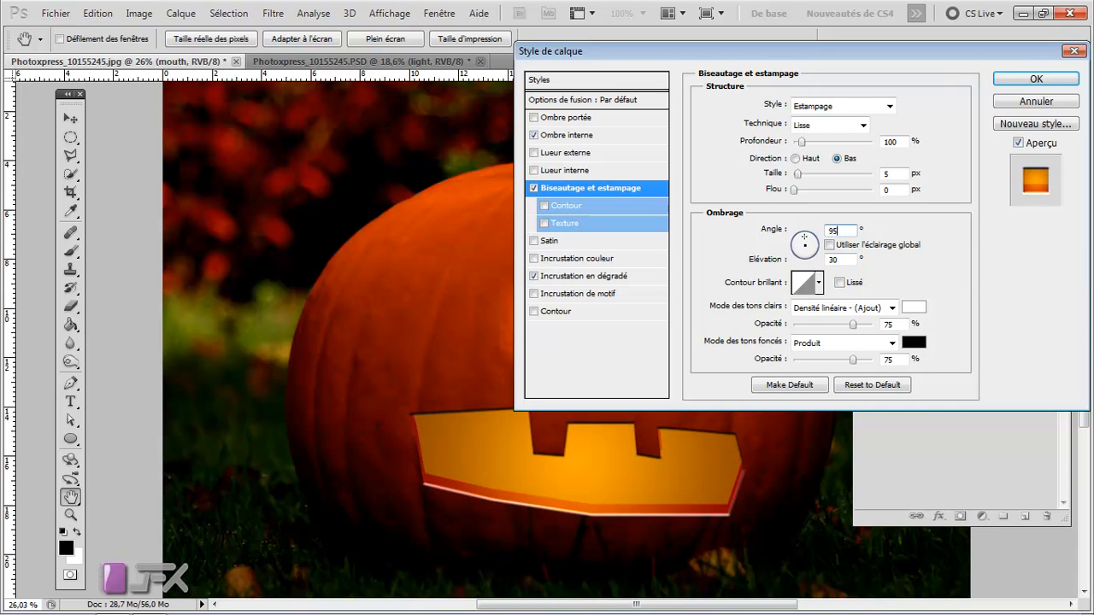
left_click(837, 260)
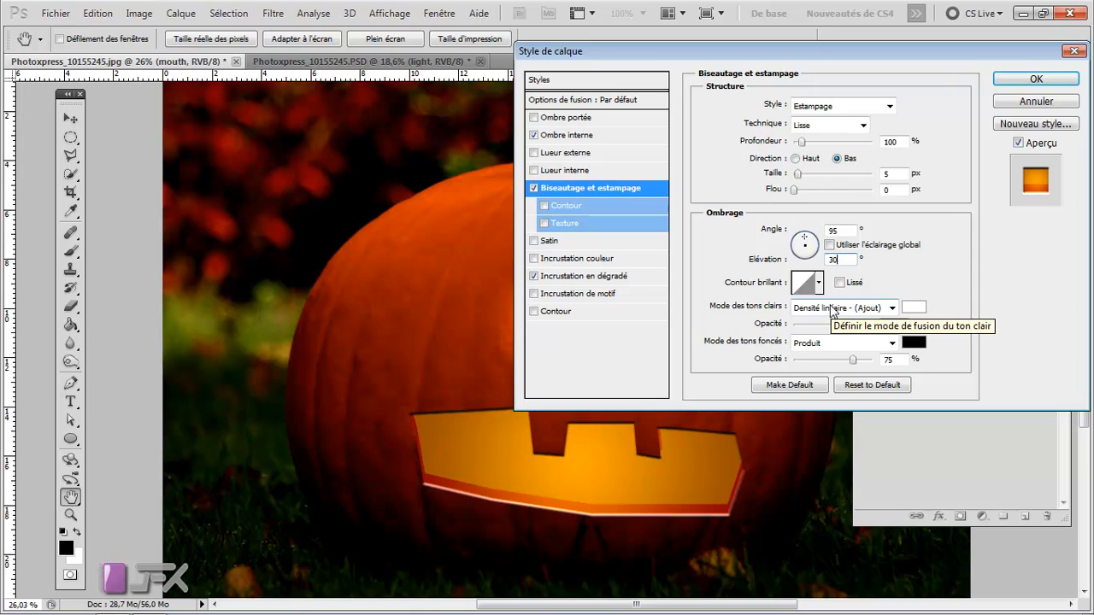
Set the bevel's highlight mode to Incrustation with an opacity of 40%.
left_click(883, 309)
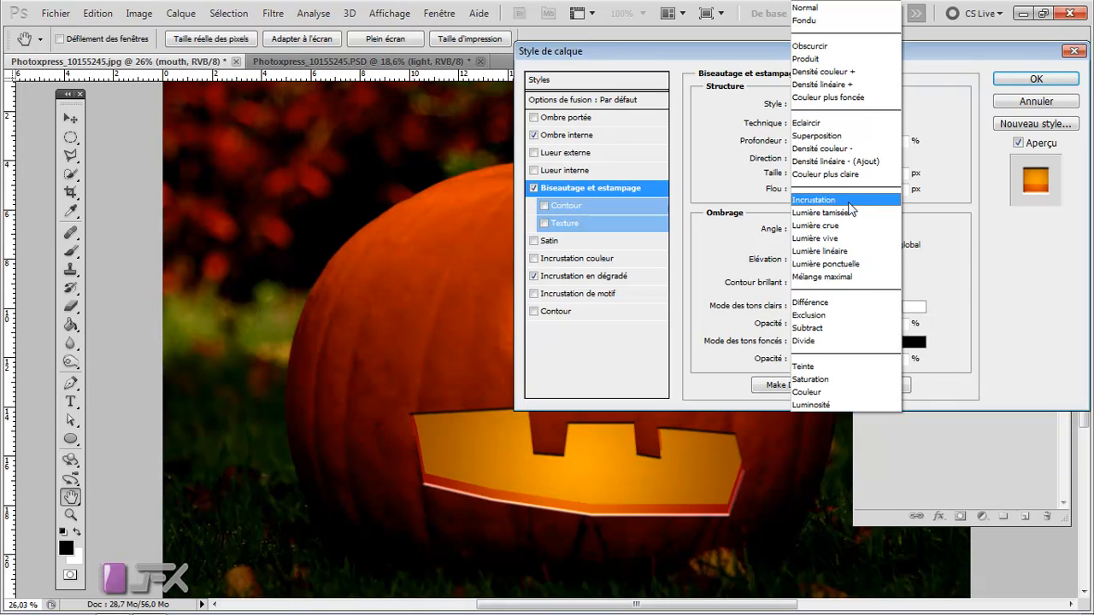
left_click(850, 201)
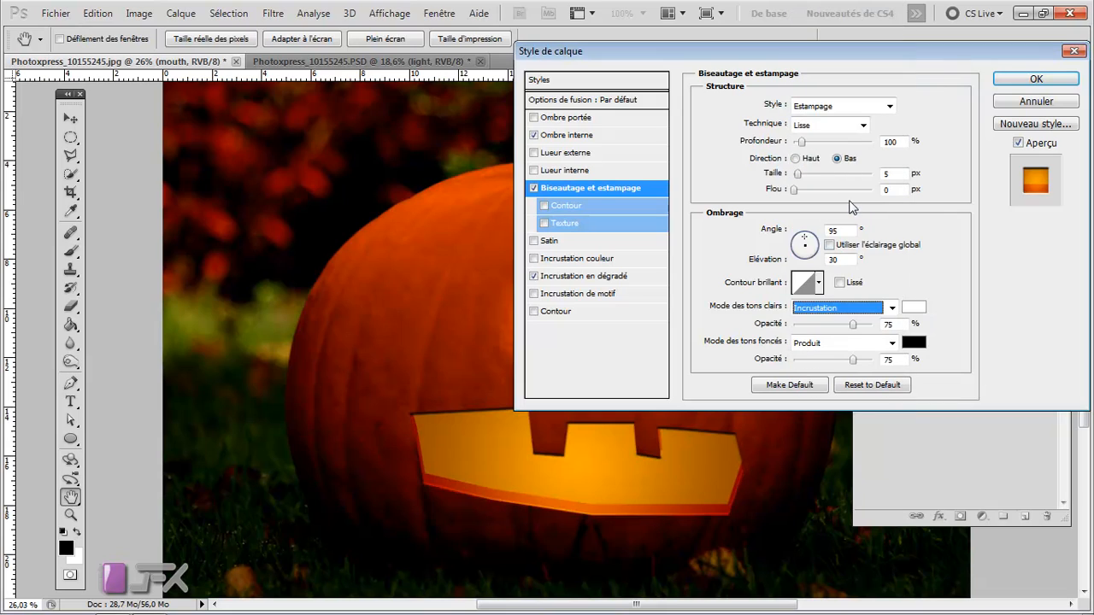
left_click(885, 323)
type("40")
double_click(885, 324)
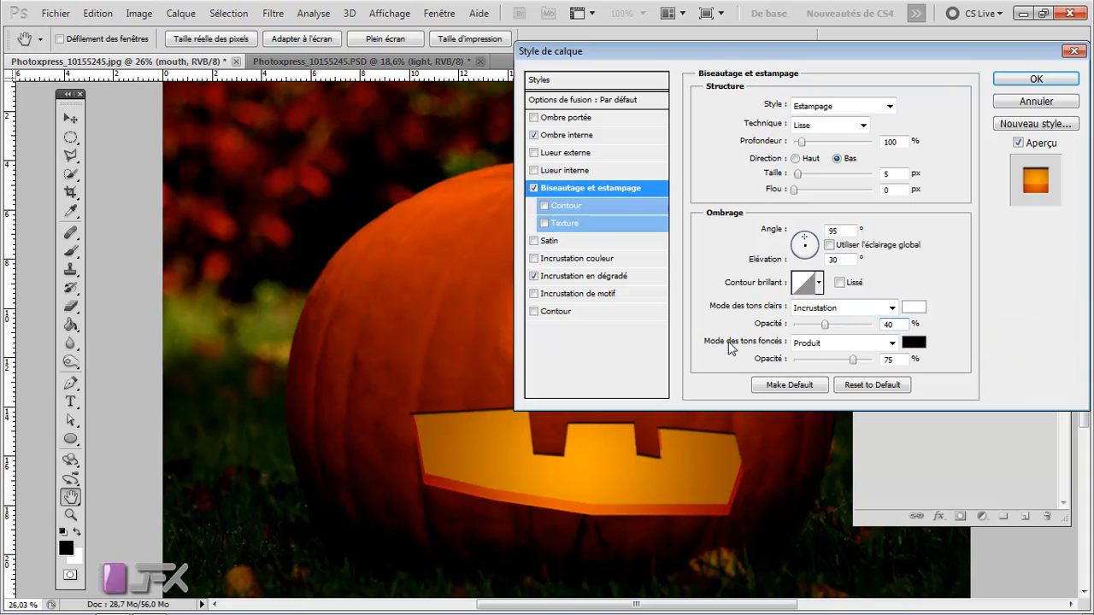
Set the bevel's shadow mode to Superposition with an opacity of 15%.
double_click(889, 359)
type("15")
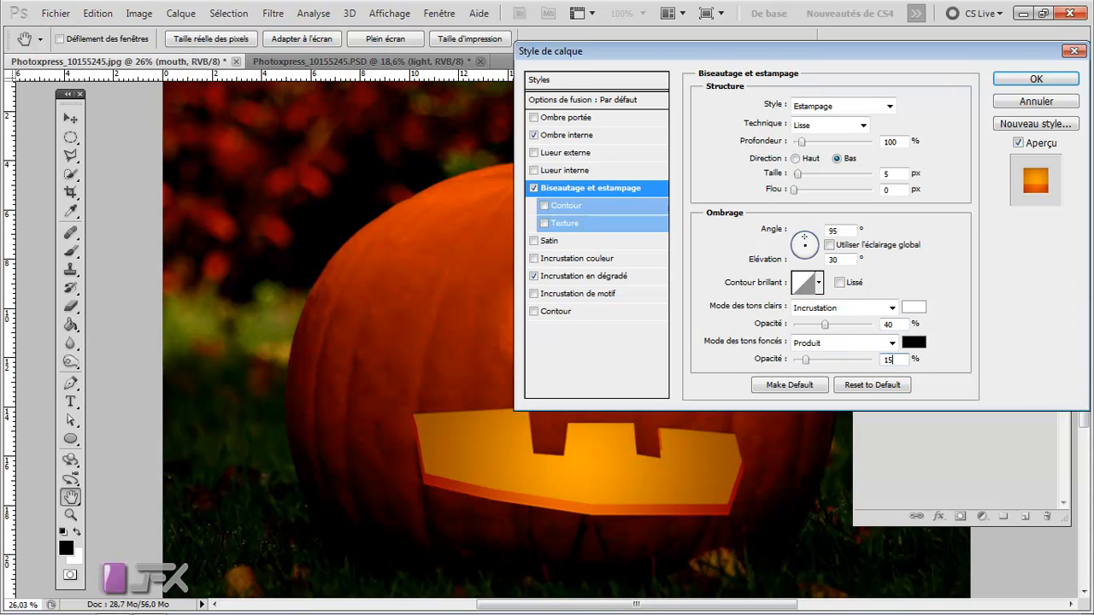
left_click(896, 344)
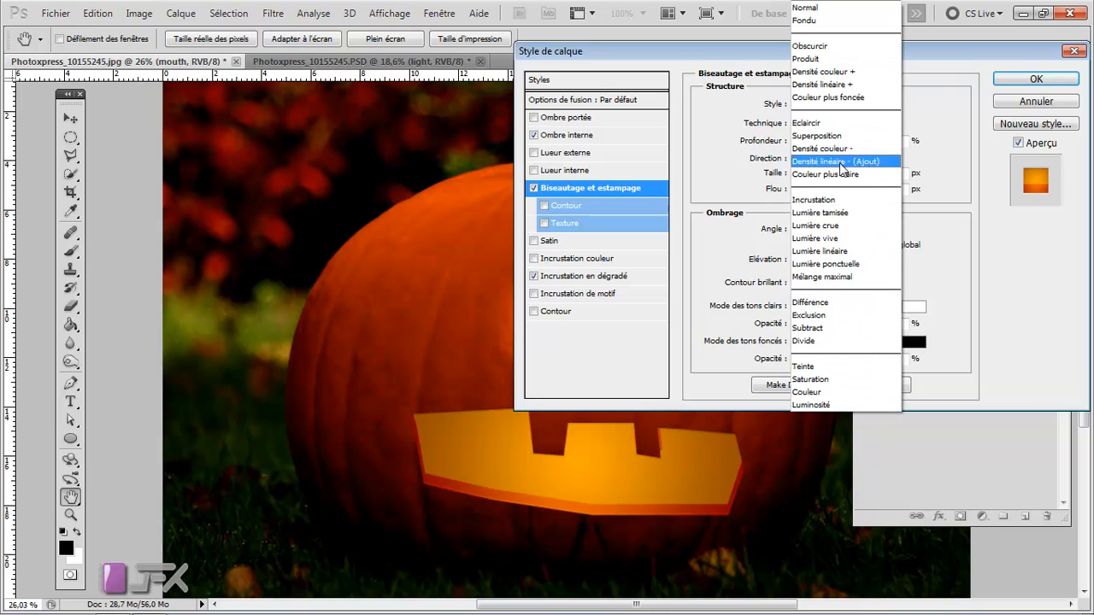
left_click(827, 138)
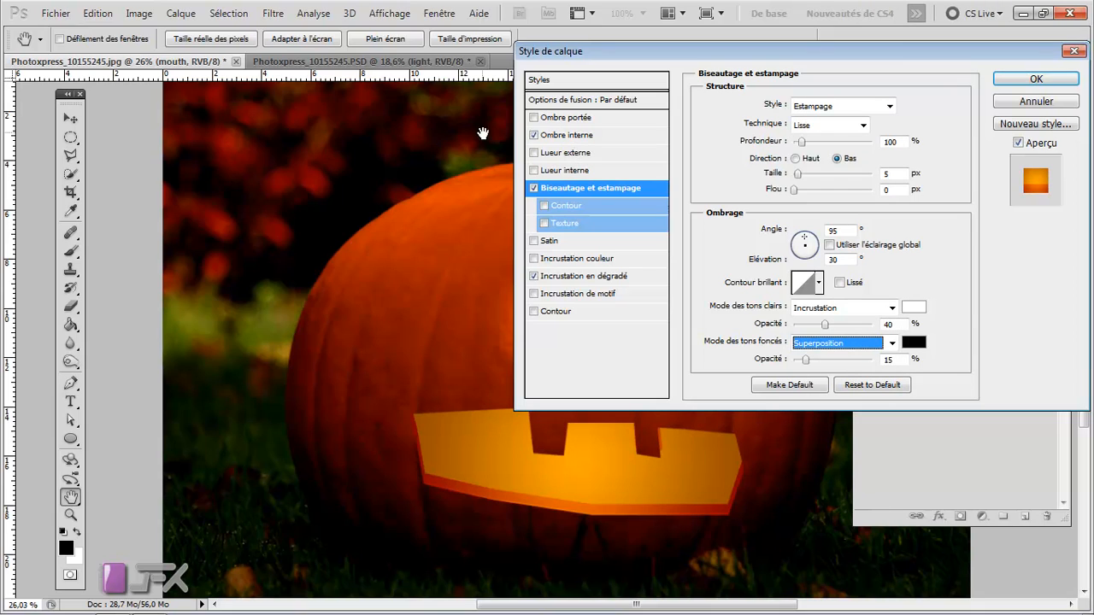
Enable Lueur interne on the mouth layer and set its glow color to ffdd80.
left_click(535, 171)
left_click(563, 169)
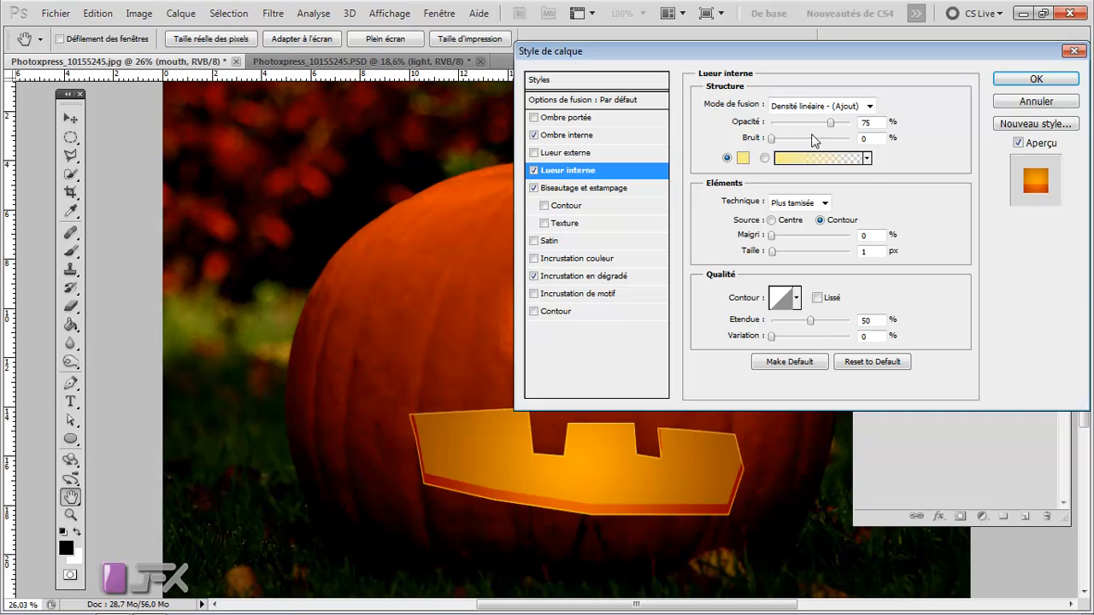
left_click(741, 159)
left_click(878, 397)
key("BackSpace")
type("ffdd80")
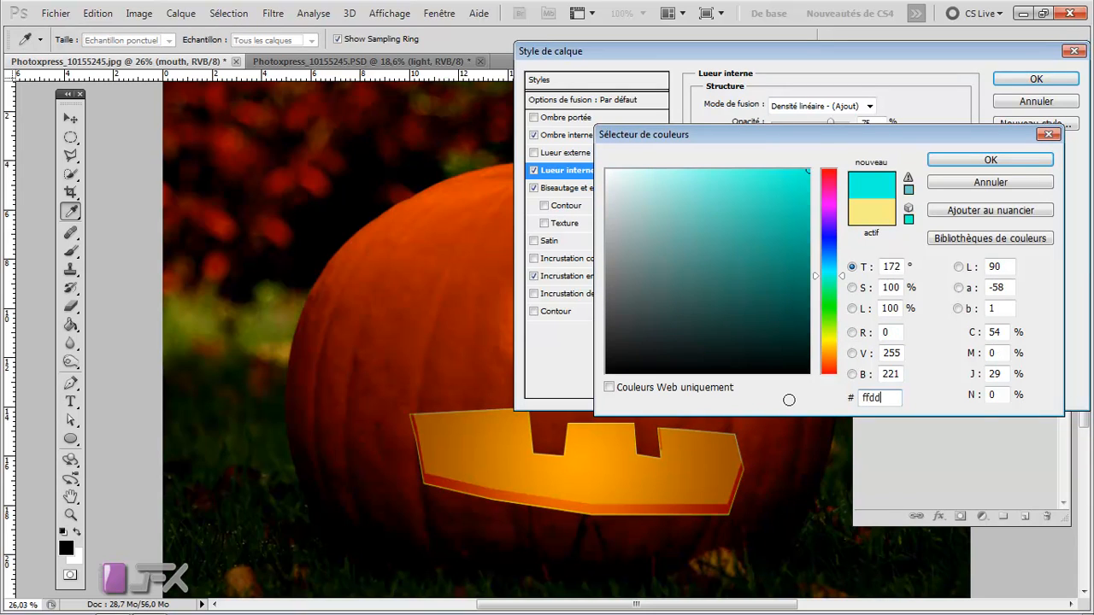
key("Return")
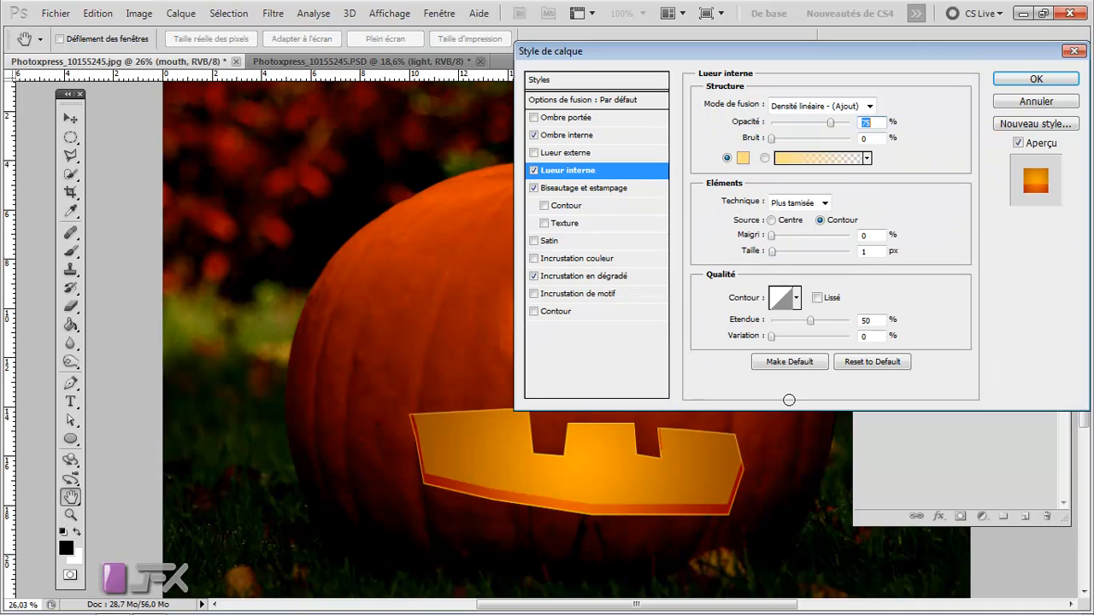
Set the inner glow's source to Centre and its opacity to 35%.
left_click(772, 221)
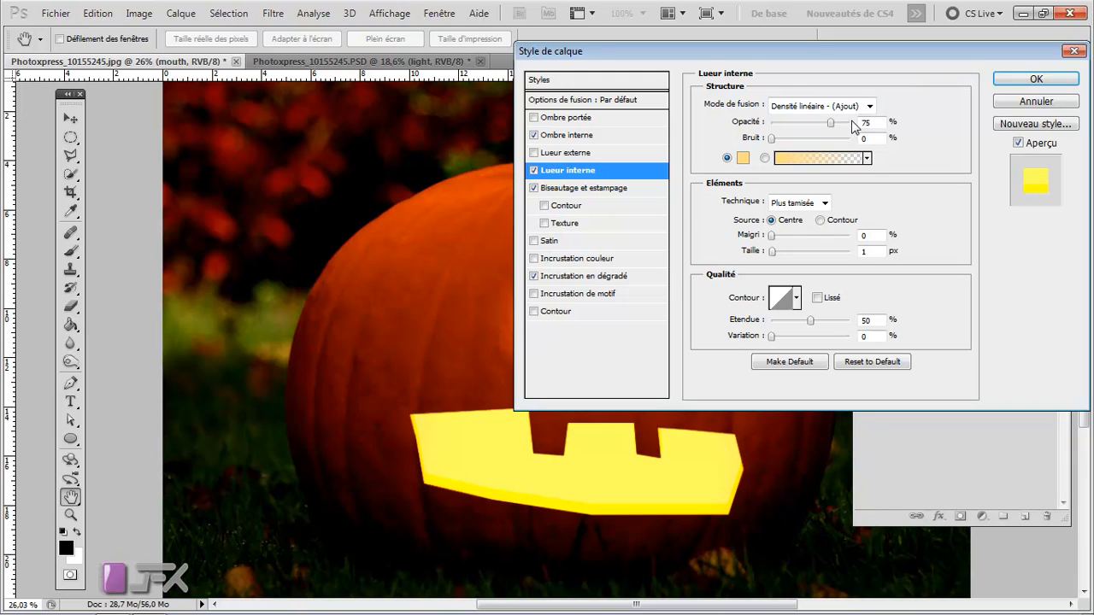
left_click_drag(830, 124, 805, 126)
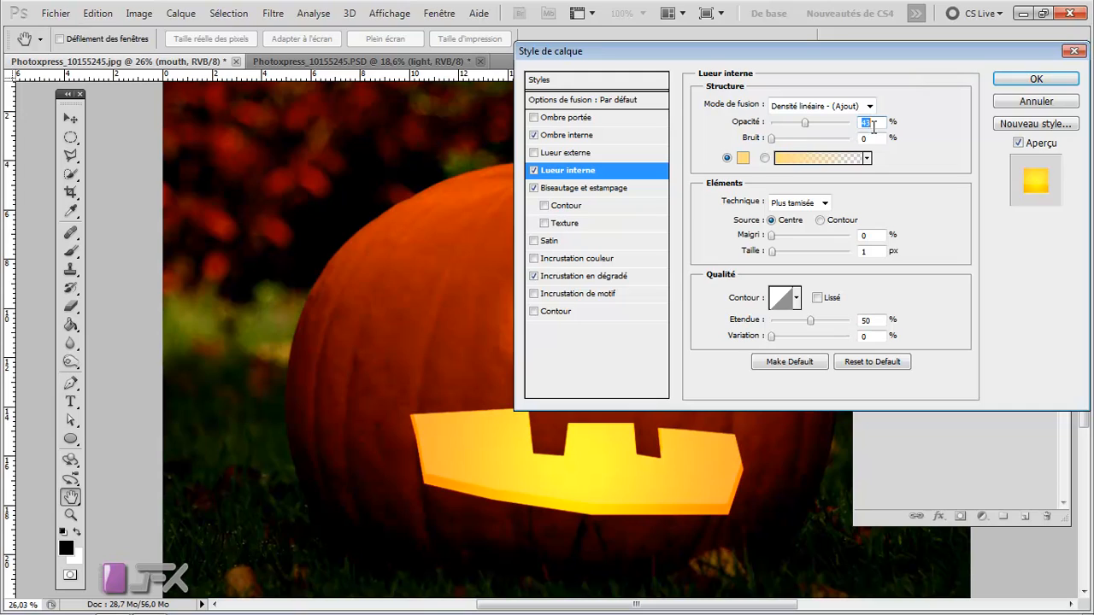
type("35")
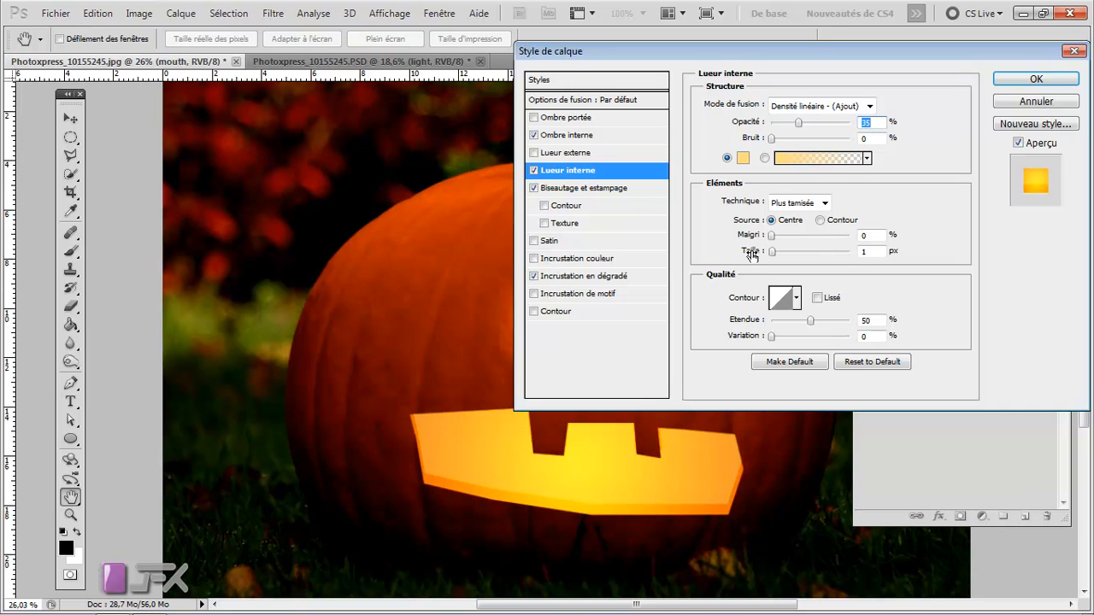
Set the inner glow's size to about 155 px and its Etendue to 77%.
left_click_drag(750, 254, 870, 257)
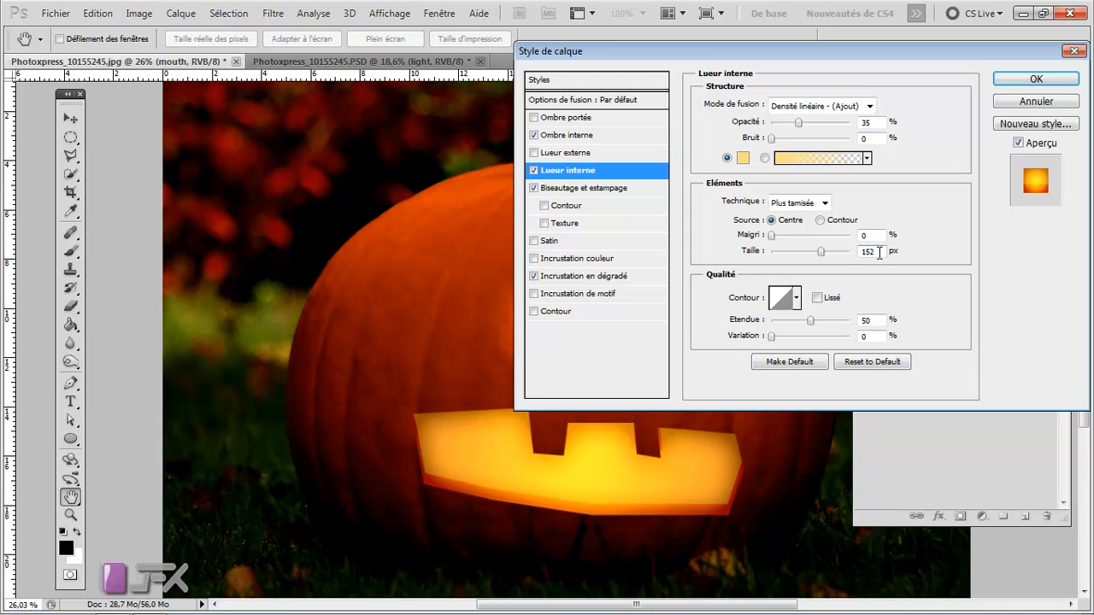
mouse_move(820, 253)
left_mouse_down()
mouse_move(801, 265)
mouse_move(813, 267)
left_mouse_up()
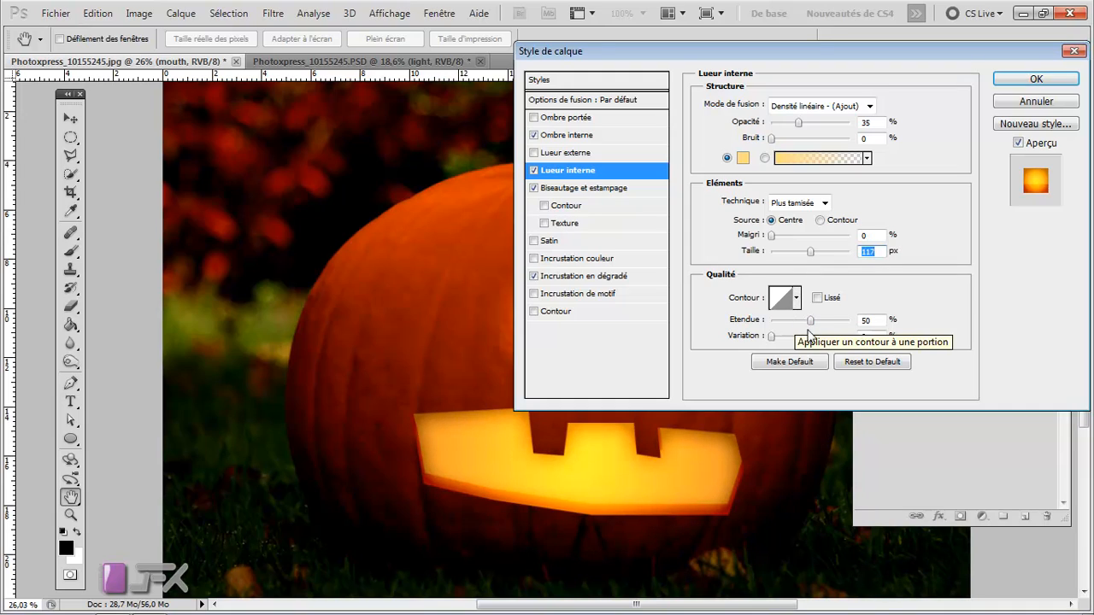
left_click(867, 321)
type("77")
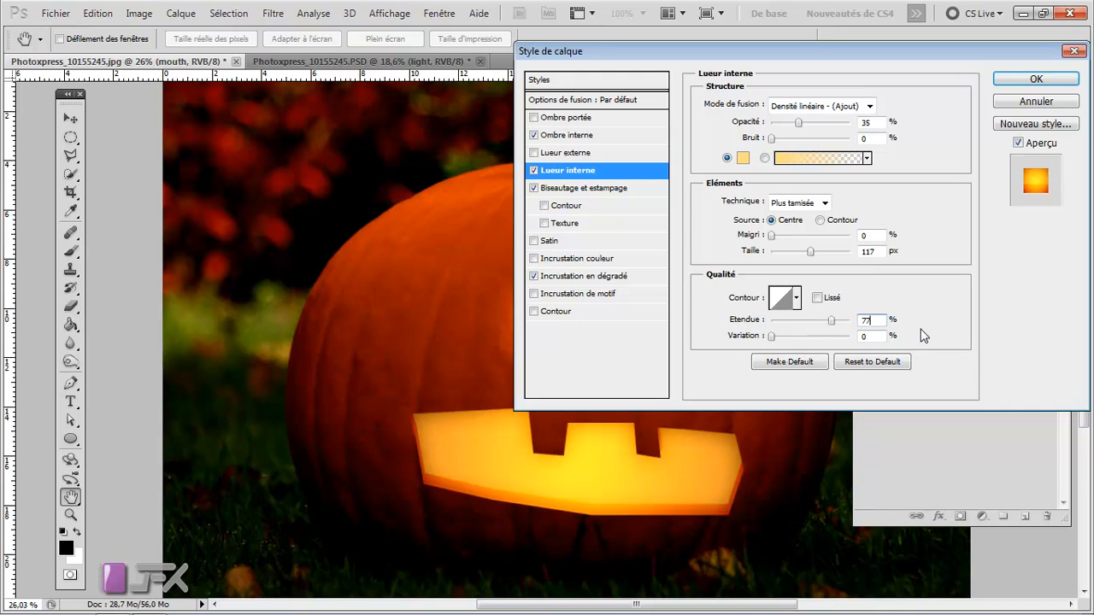
left_click_drag(808, 249, 824, 254)
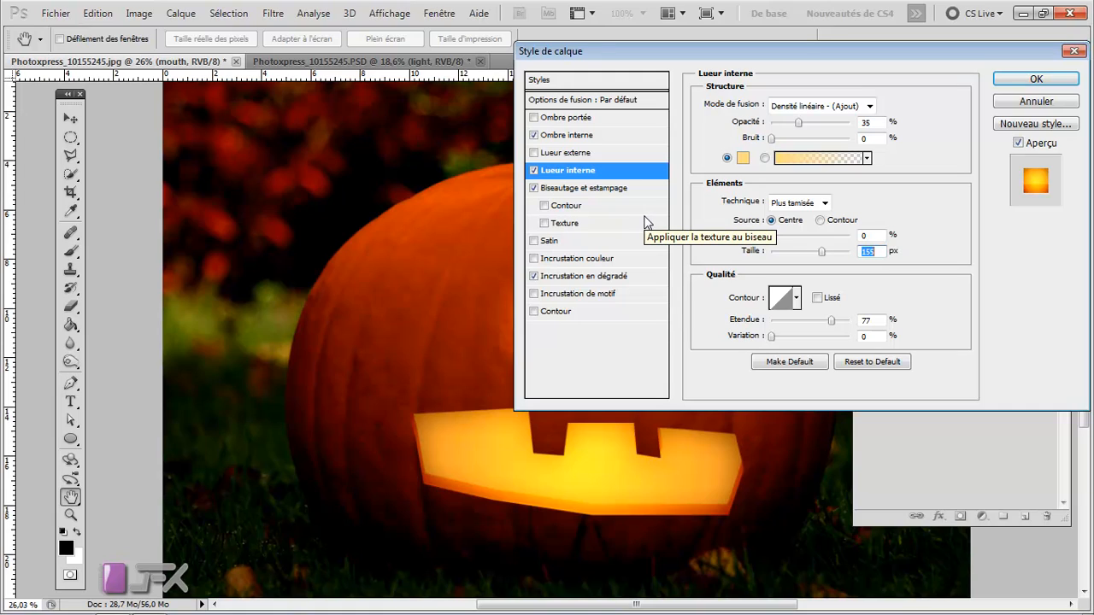
Enable Lueur externe on the mouth layer with an opacity of 40% and the glow color ffdd80.
left_click(534, 152)
left_click(550, 156)
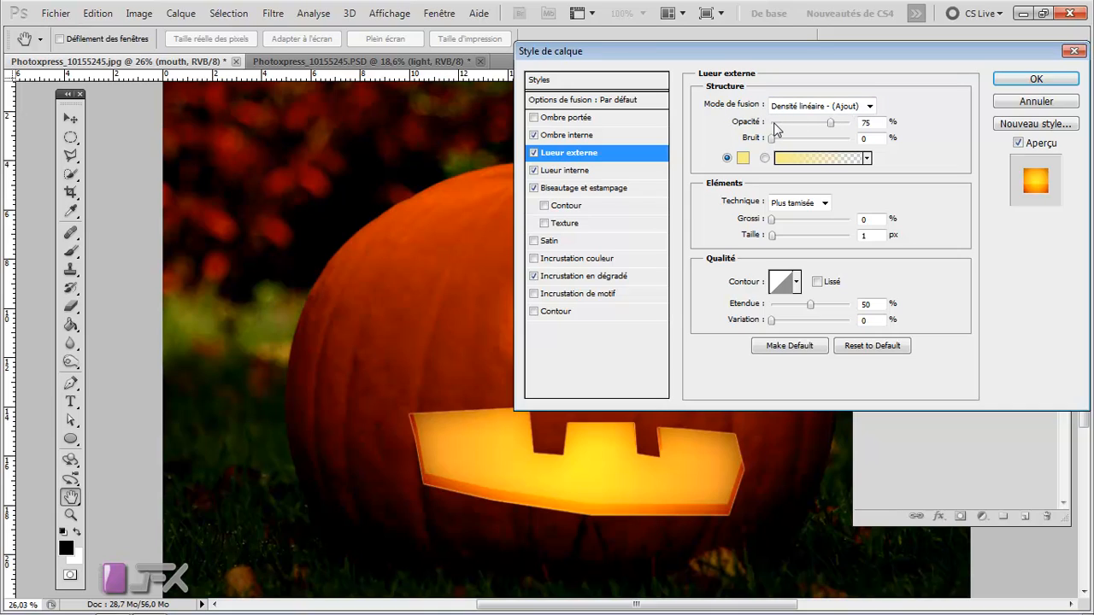
double_click(874, 122)
type("40")
left_click(740, 159)
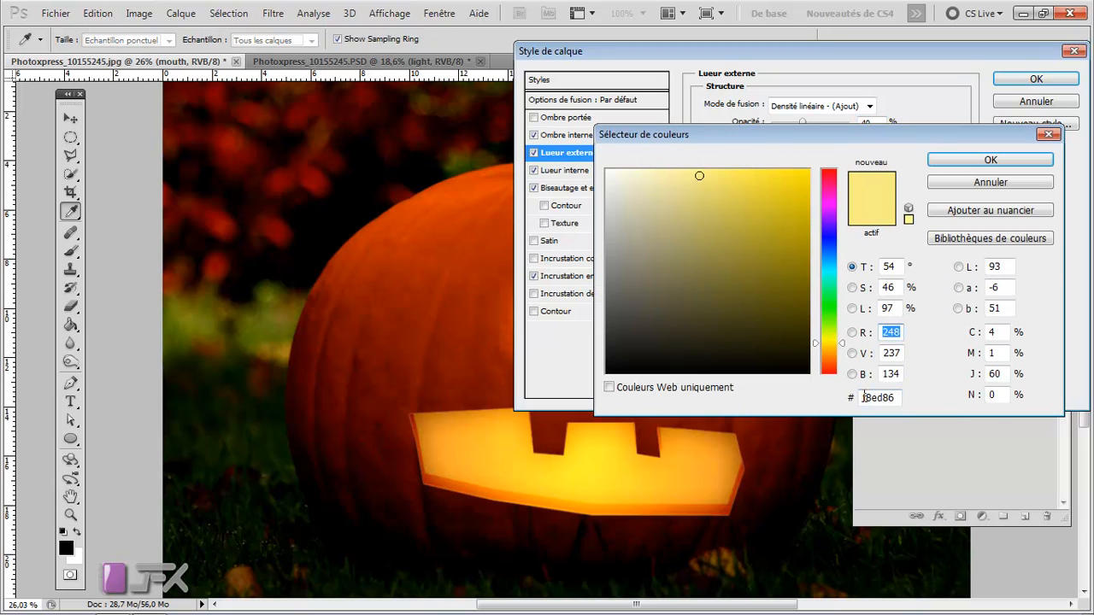
left_click_drag(895, 398, 849, 390)
type("ffdd80")
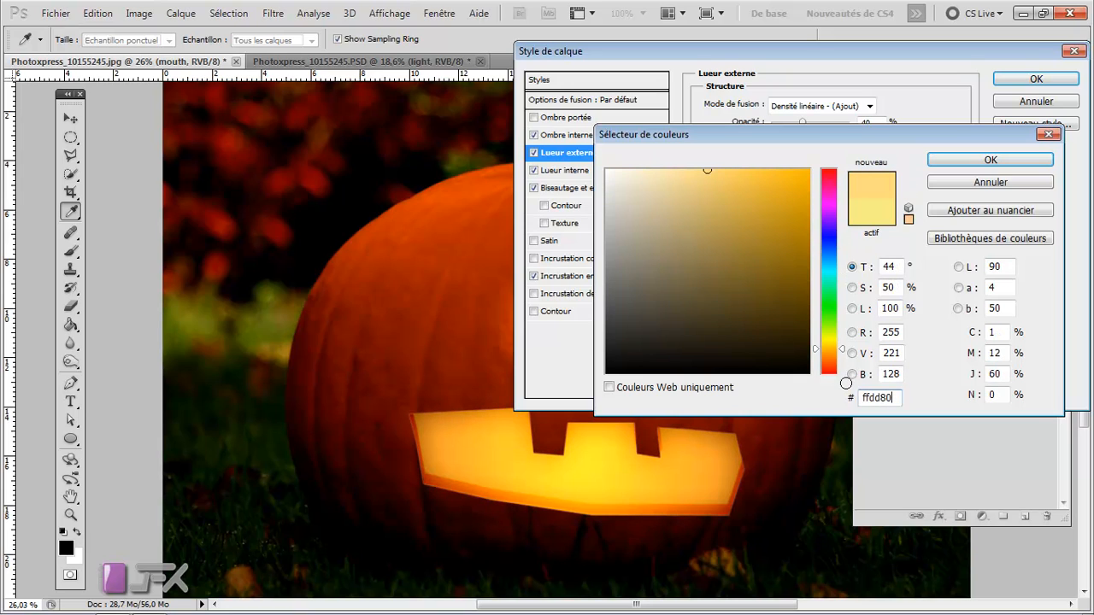
key("Return")
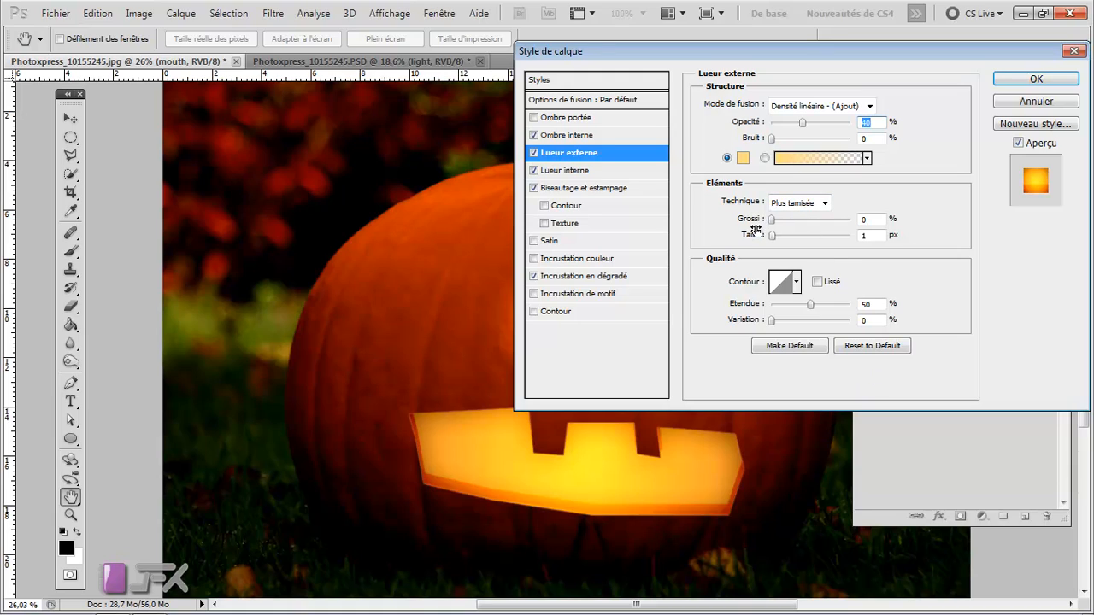
Set the outer glow's Etendue to 90% and its size to slightly above 32 px, and apply the mouth's layer style.
left_click(865, 235)
type("70")
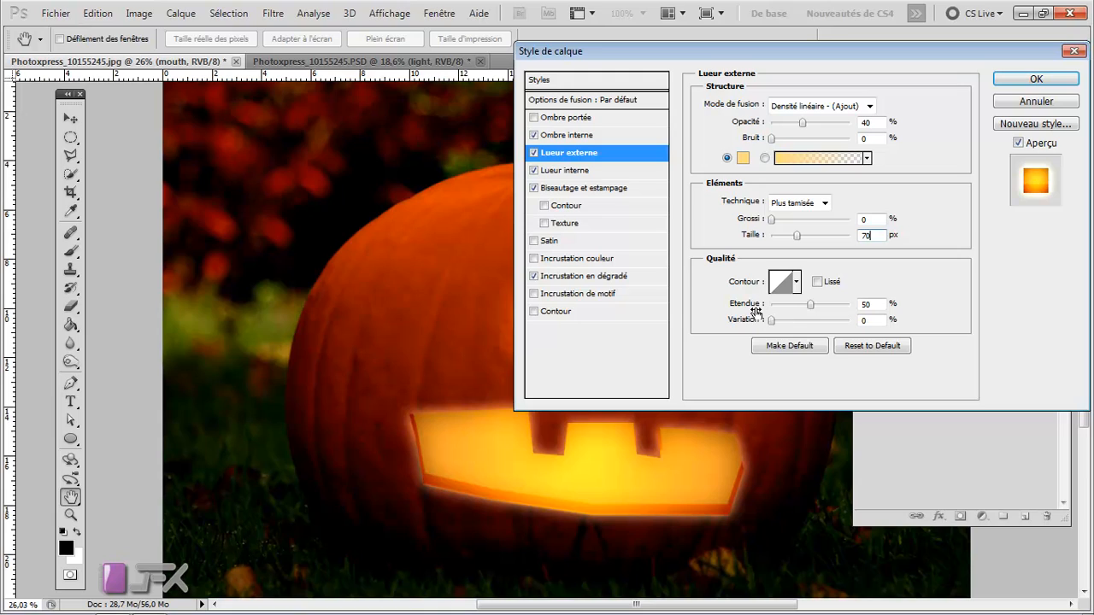
left_click(867, 304)
type("90")
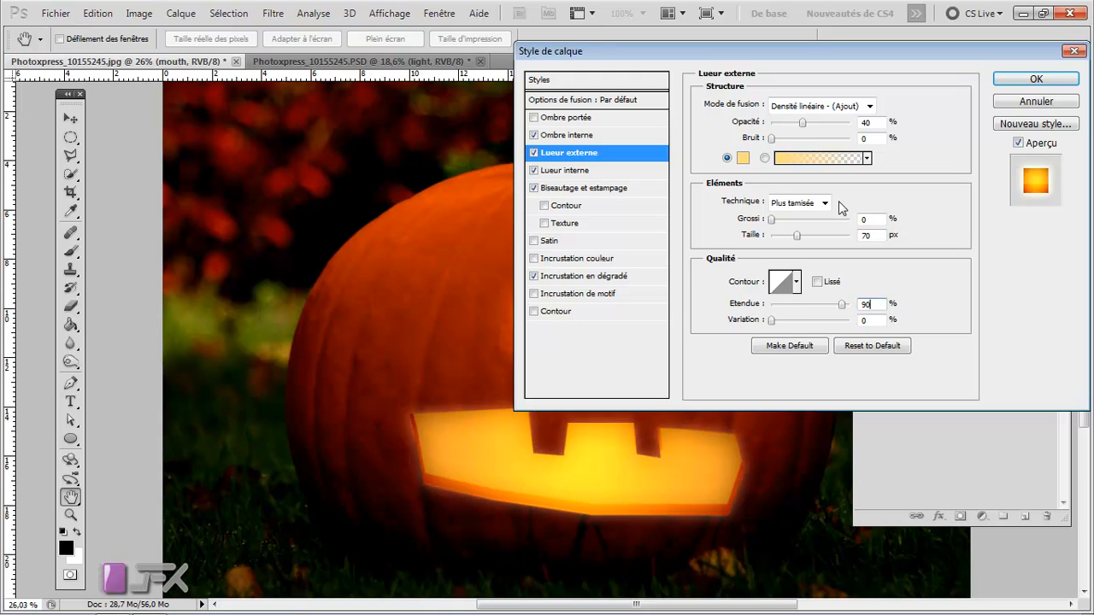
mouse_move(796, 235)
left_mouse_down()
mouse_move(772, 239)
mouse_move(786, 241)
left_mouse_up()
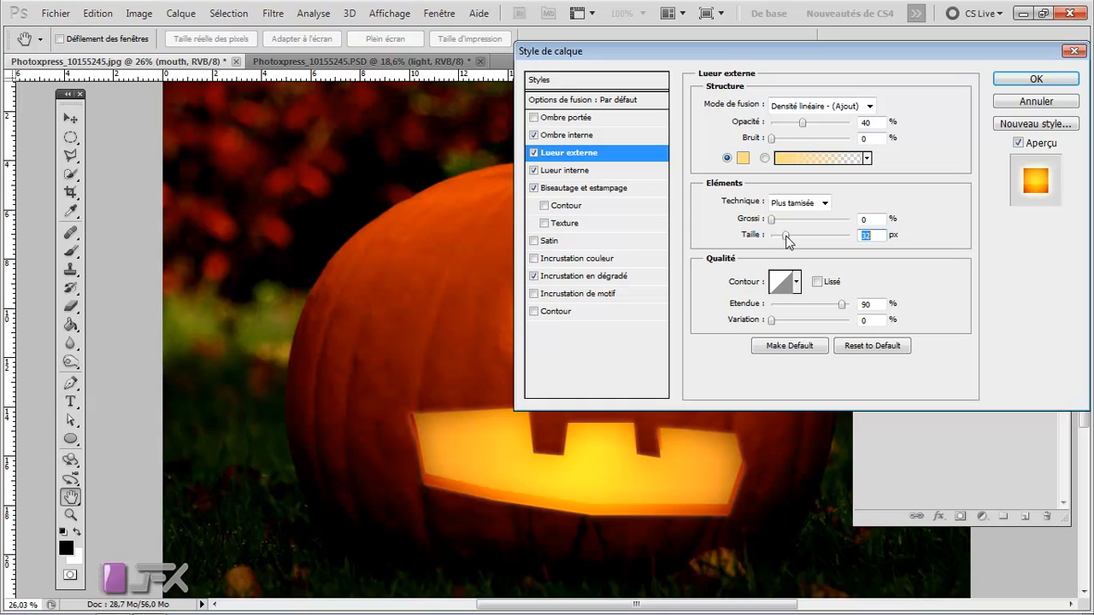
left_click_drag(786, 241, 788, 241)
left_click(1032, 78)
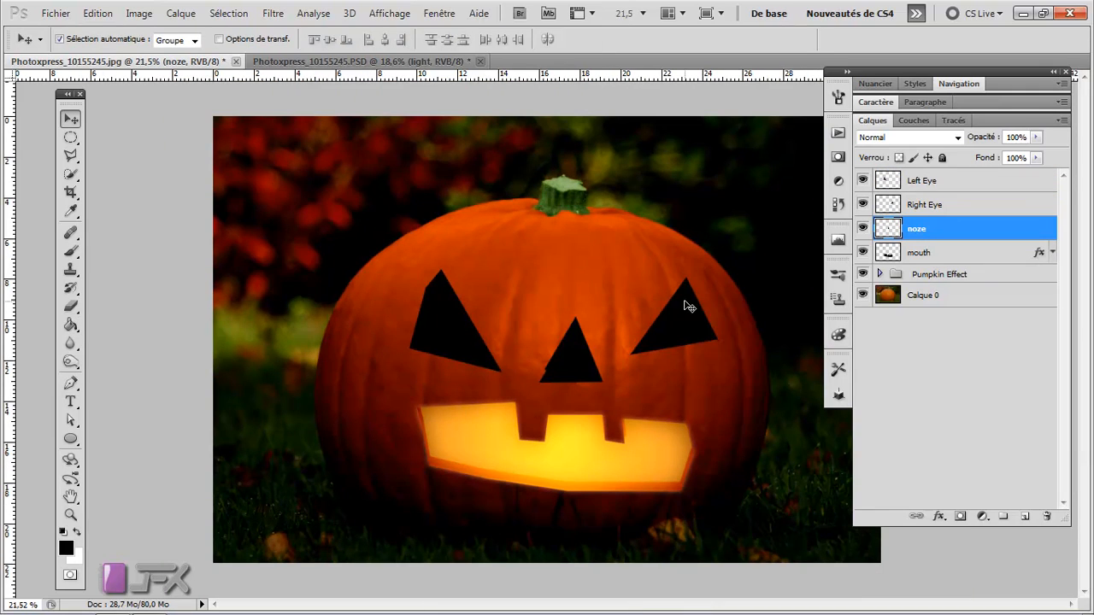
Copy the mouth layer's style and paste it onto the noze, Right Eye and Left Eye layers.
left_click(960, 255)
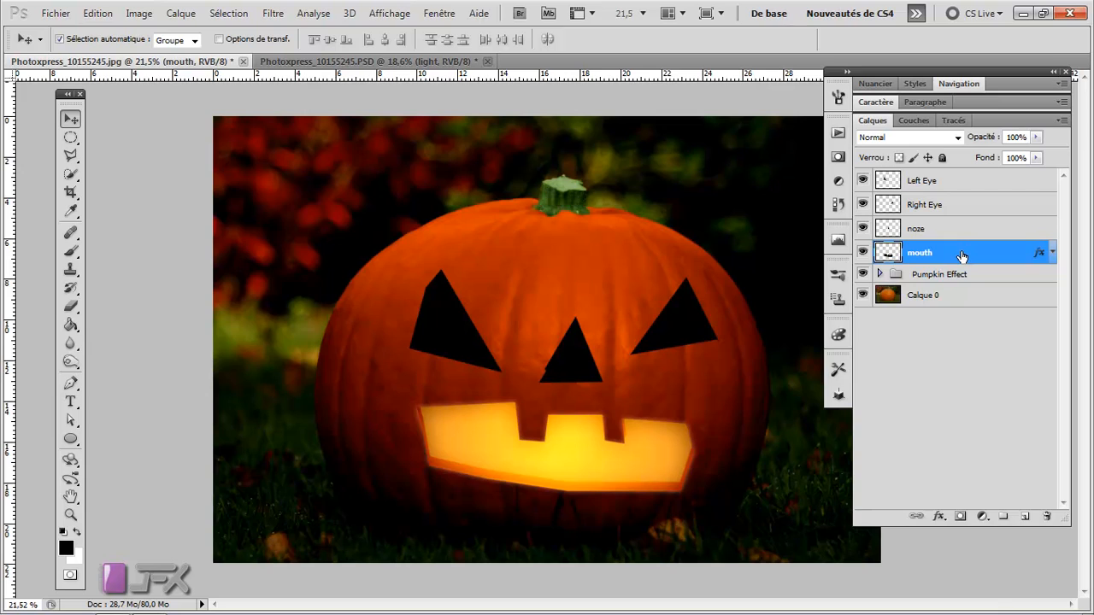
right_click(961, 257)
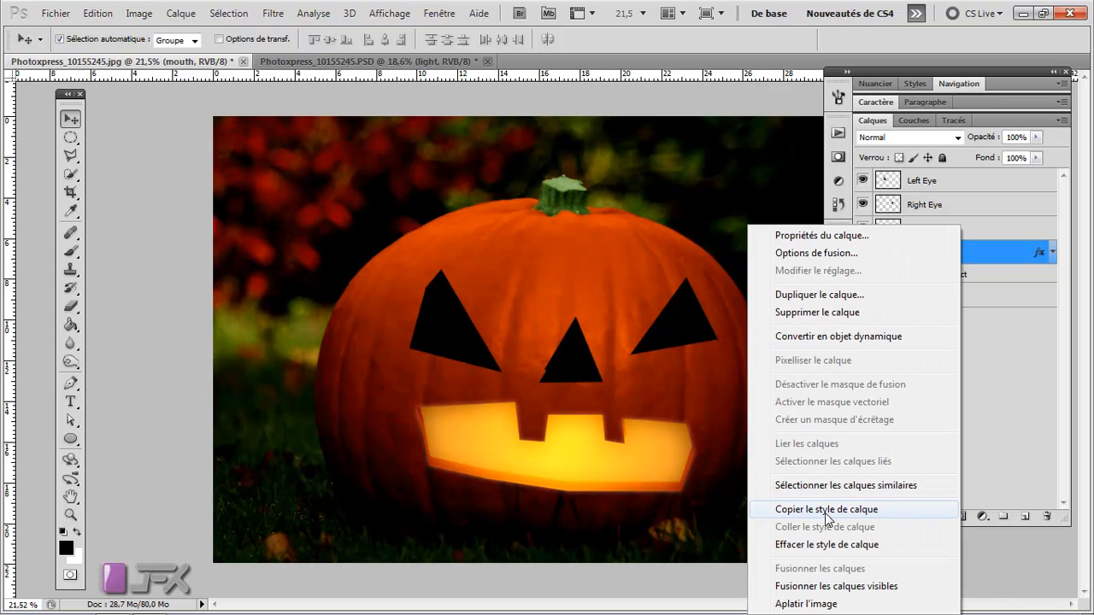
left_click(825, 510)
left_click(959, 239)
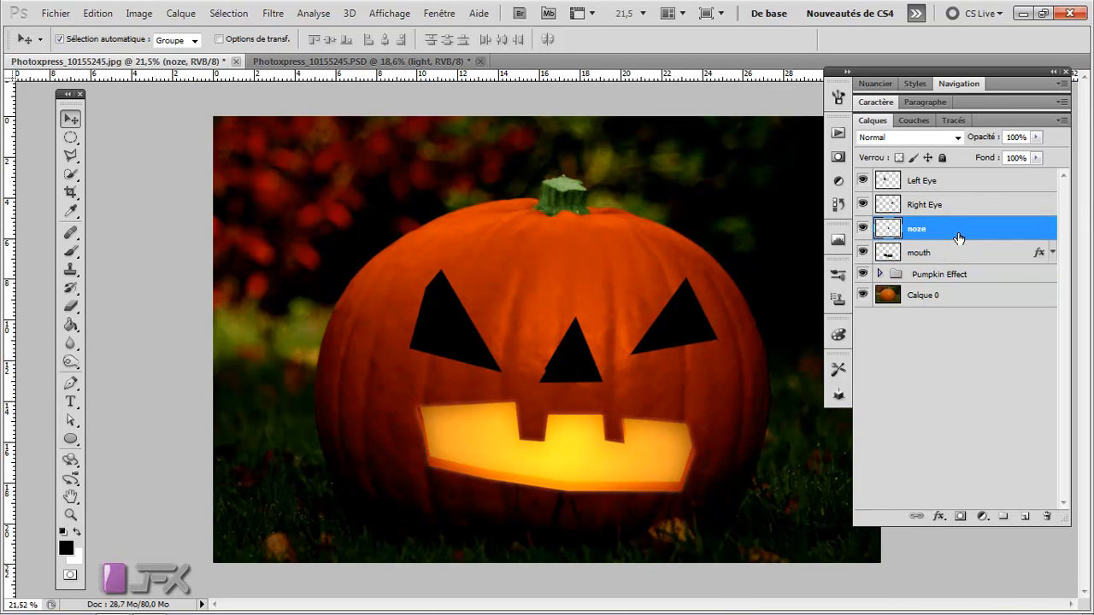
left_click(959, 191, "shift")
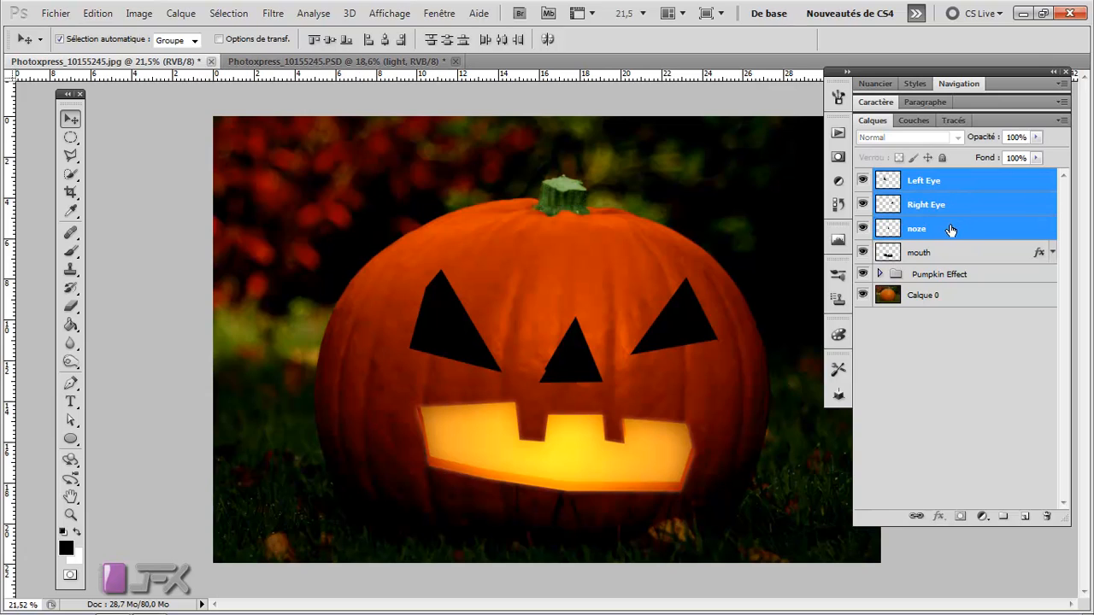
right_click(951, 229)
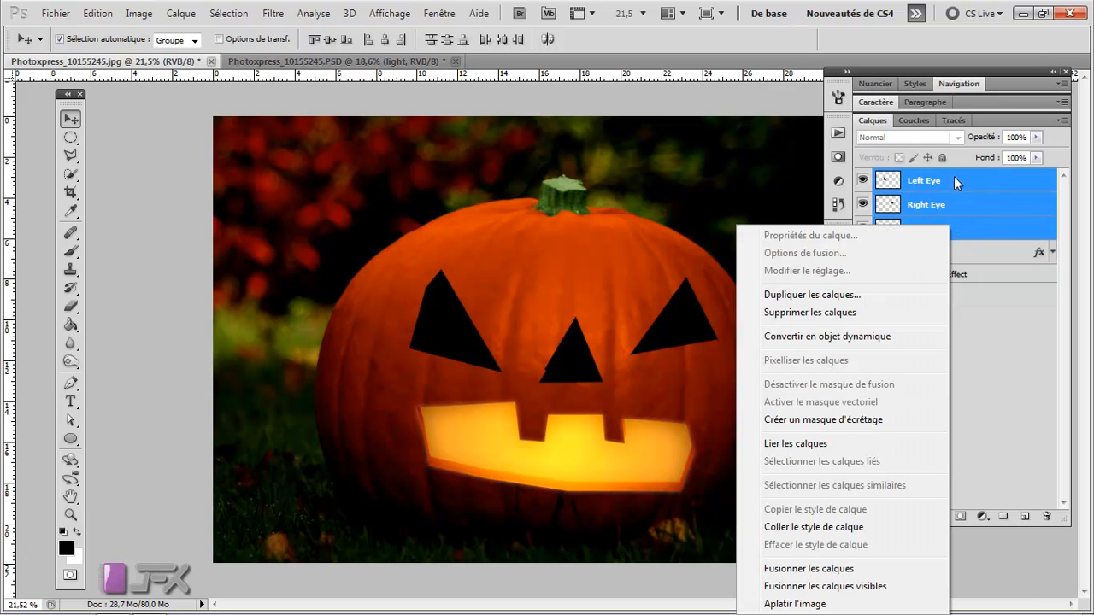
left_click(827, 526)
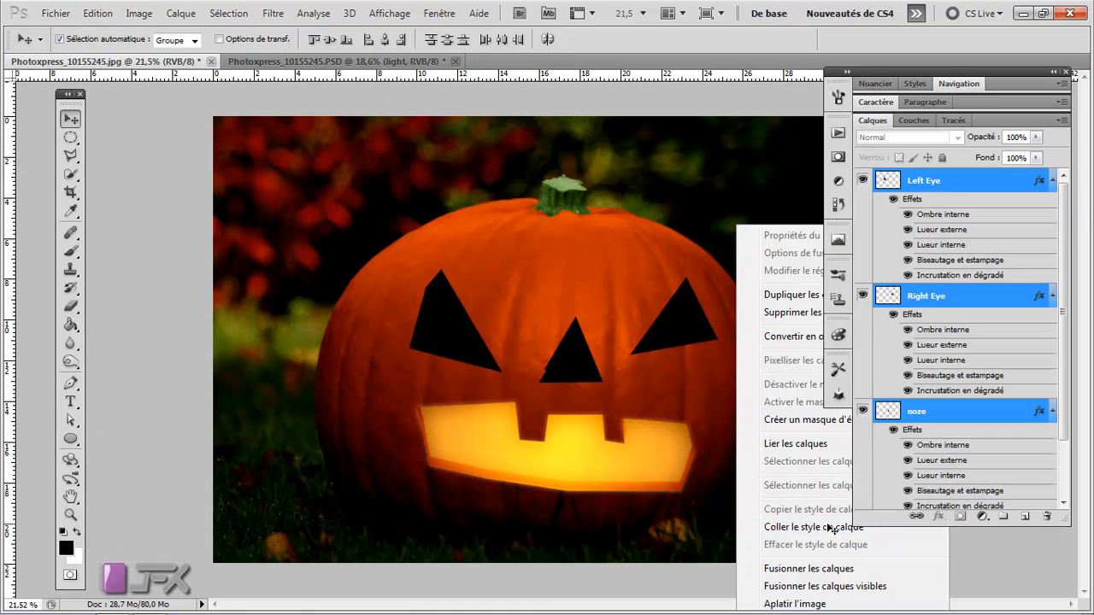
Collapse the effect lists of the Right Eye, Left Eye and noze layers.
left_click(1054, 299)
left_click(1053, 181)
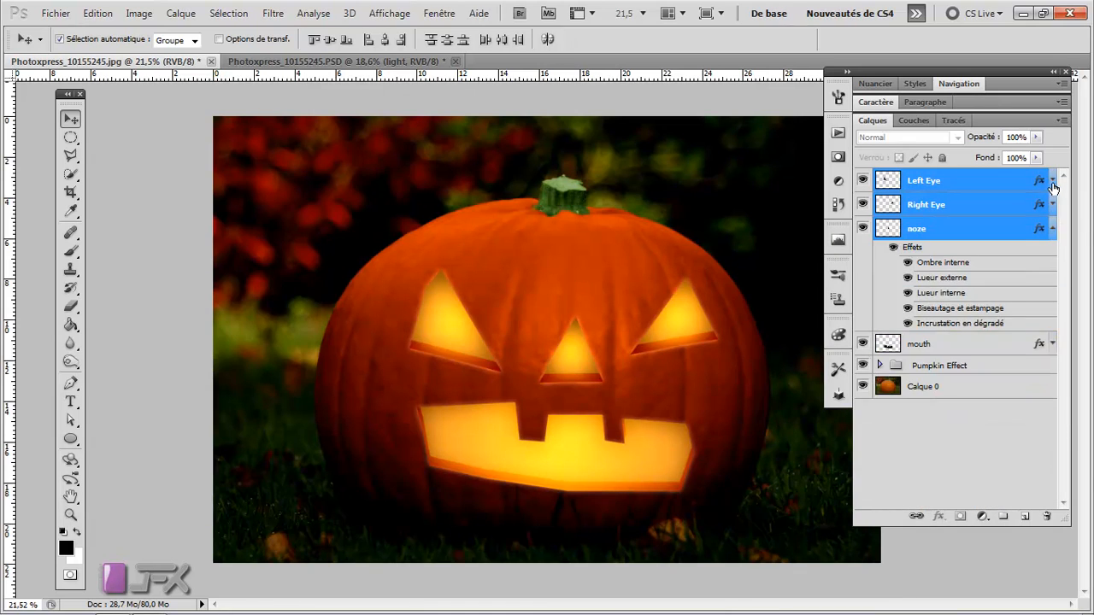
left_click(1010, 255)
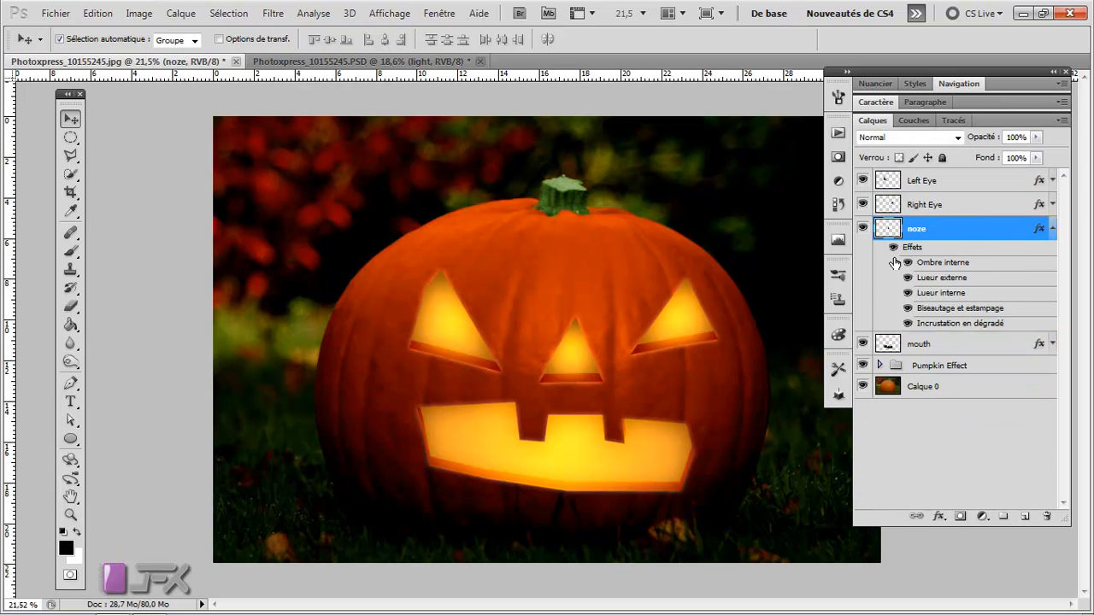
scroll(485, 340, "up", 1)
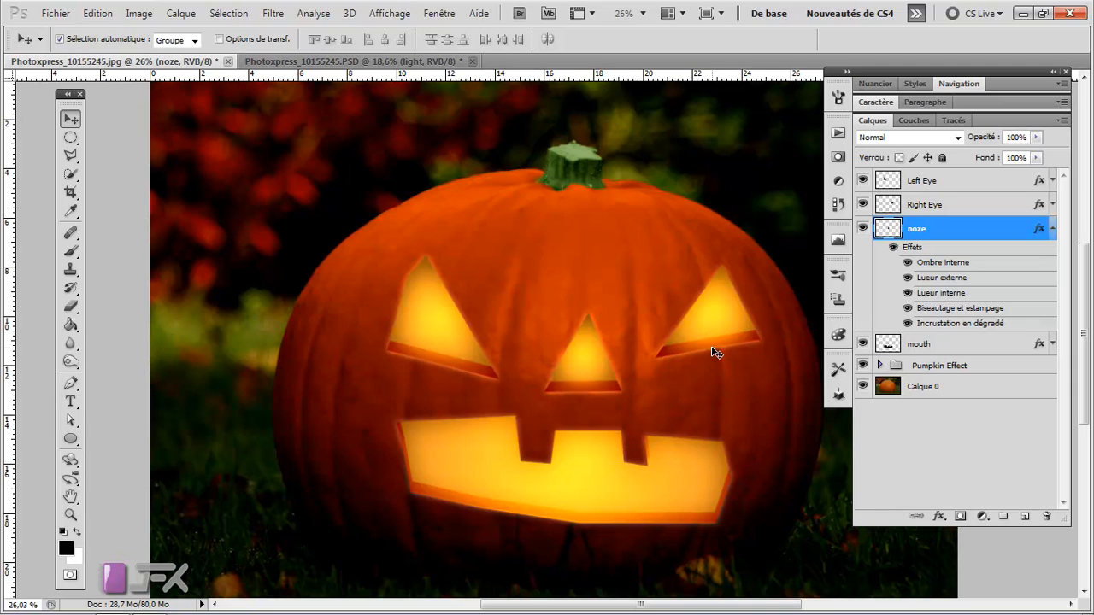
left_click(1052, 228)
Set the angle of the Left Eye layer's inner shadow to 148°.
double_click(1002, 187)
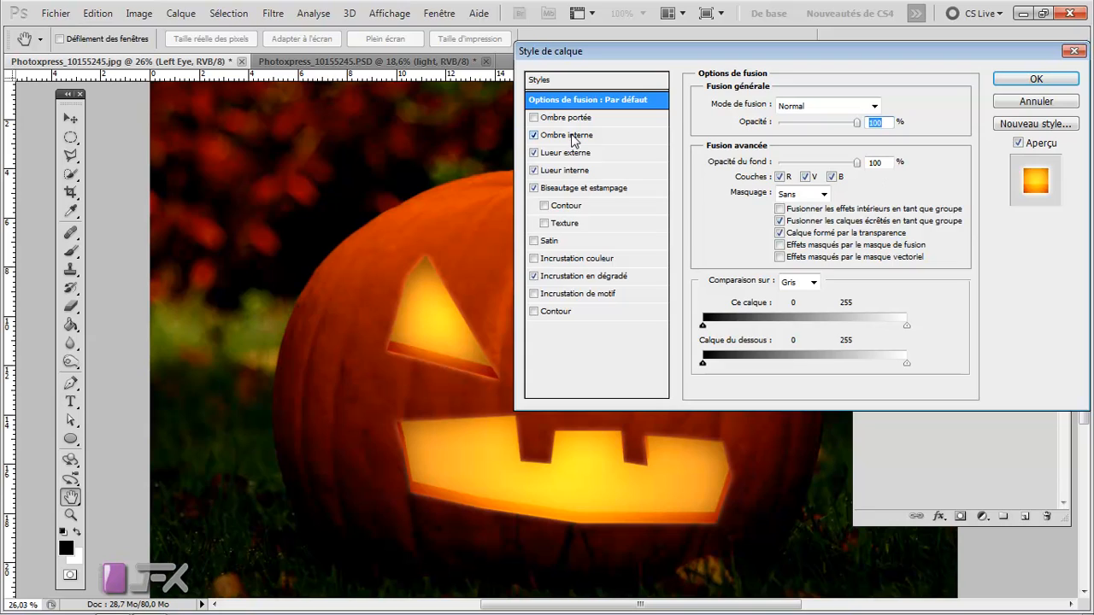
left_click(571, 135)
left_click_drag(788, 144, 776, 147)
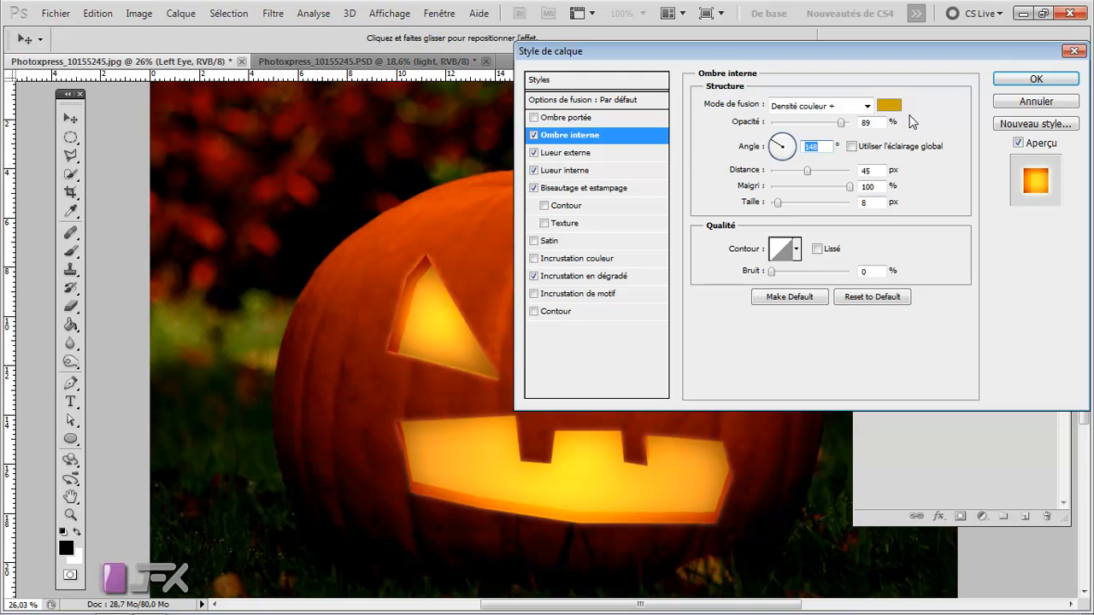
Confirm the Left Eye layer's style and set the angle of the Right Eye layer's inner shadow to 34°.
left_click(1032, 78)
double_click(959, 210)
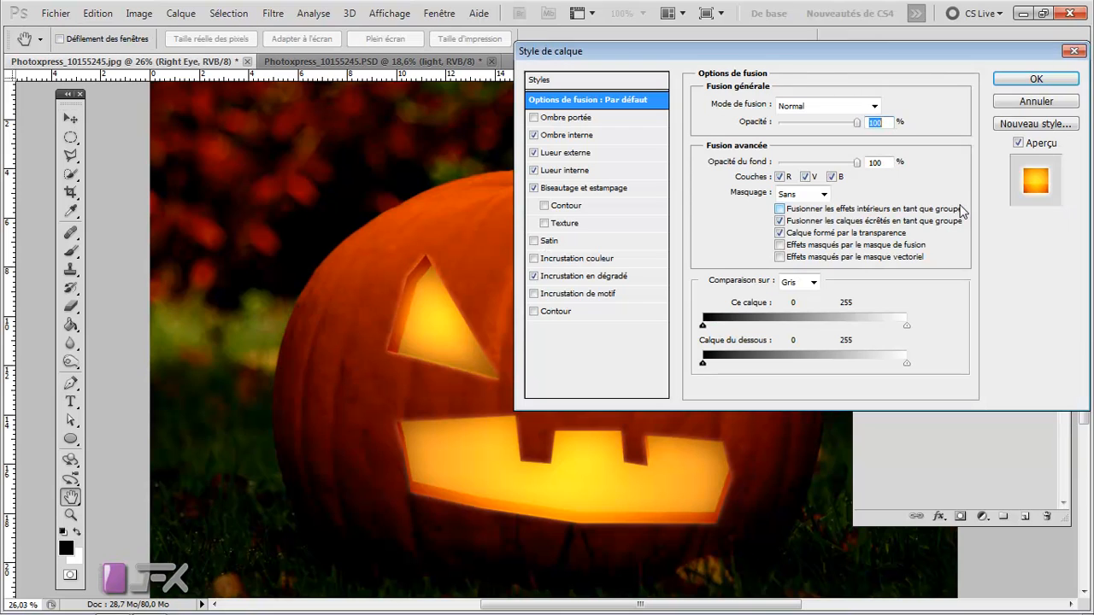
left_click(621, 142)
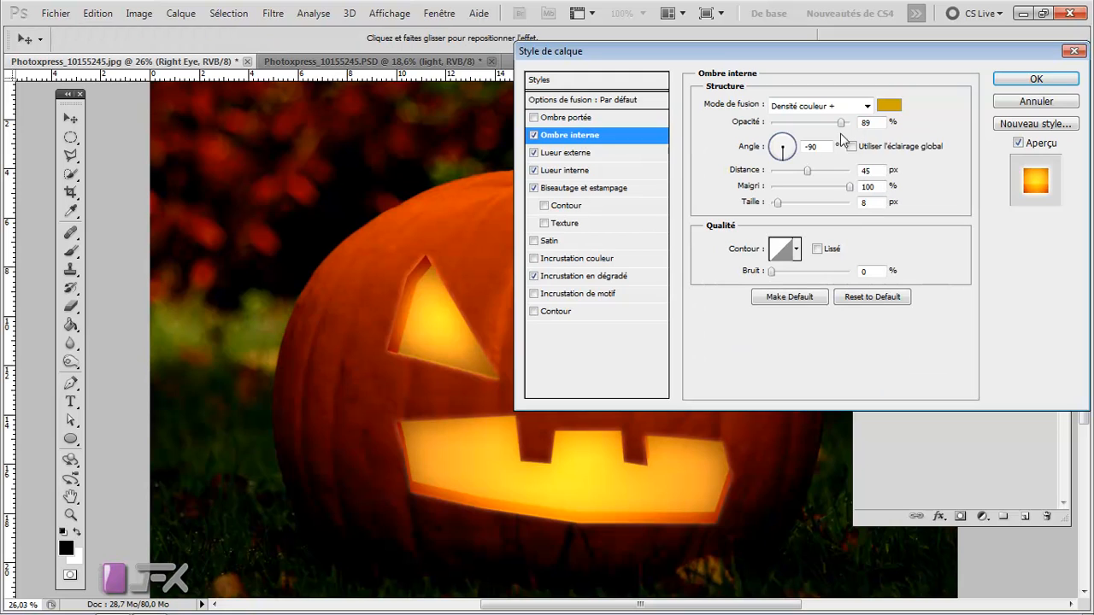
left_click_drag(802, 155, 791, 144)
left_click_drag(797, 55, 329, 61)
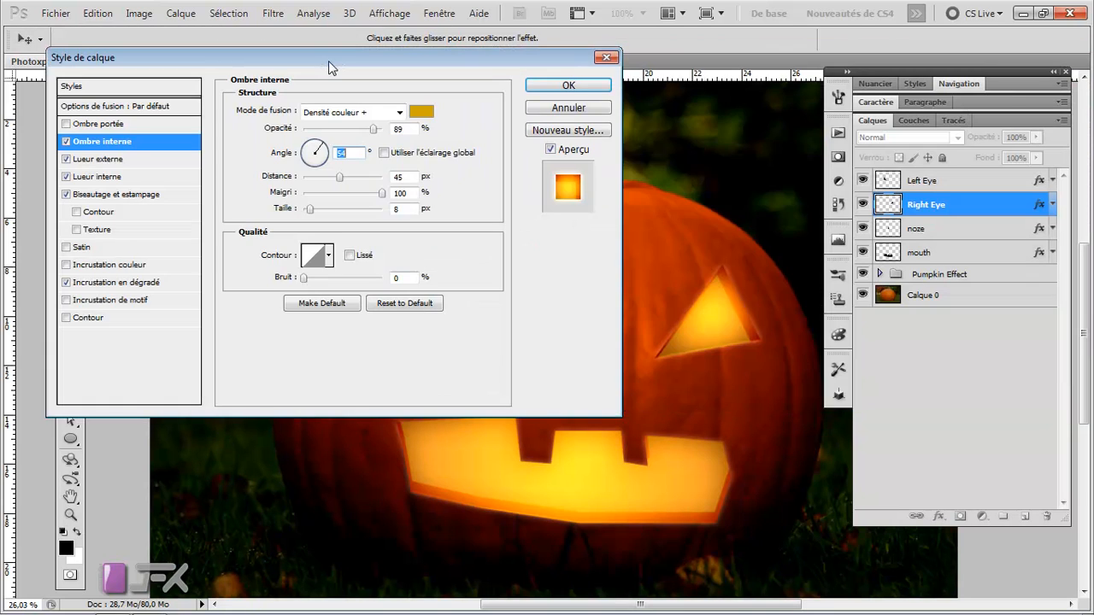
left_click_drag(332, 146, 329, 156)
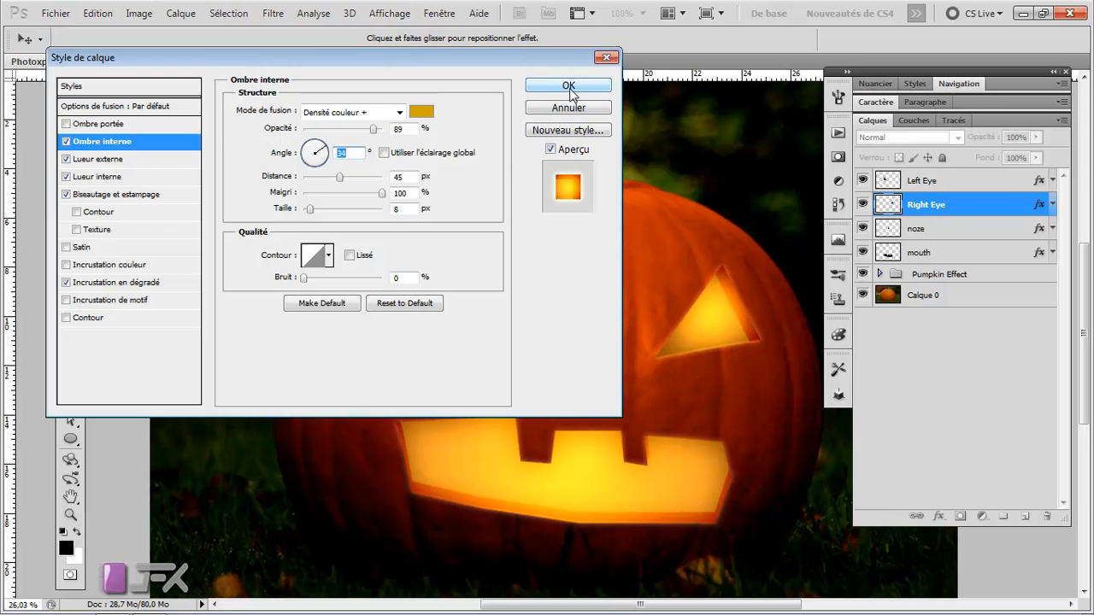
left_click(568, 85)
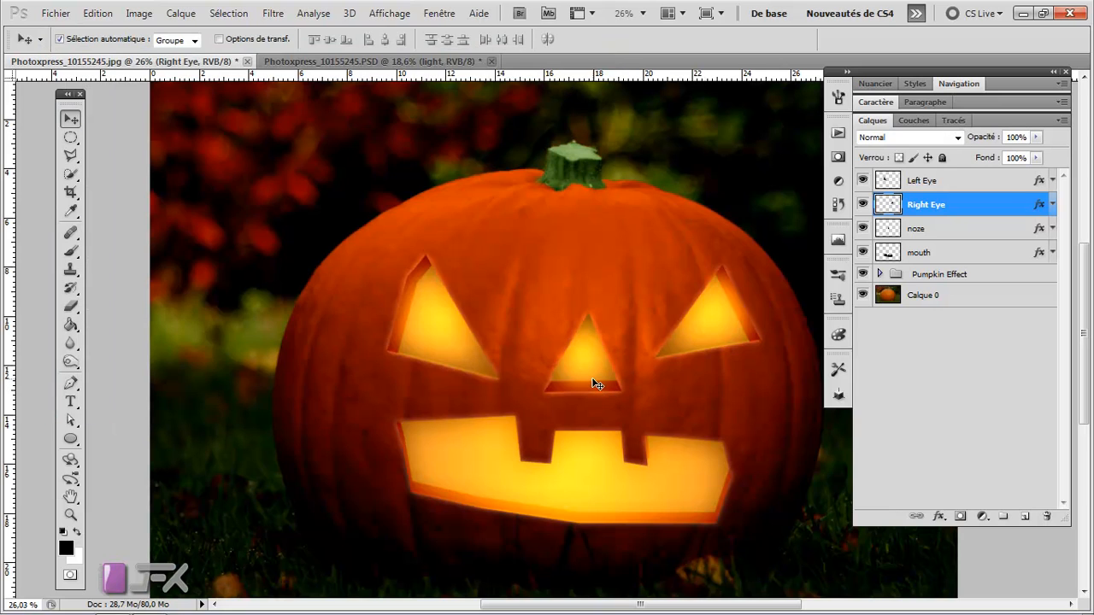
Group the Left Eye, Right Eye, noze and mouth layers and name the group Face.
scroll(586, 384, "down", 1)
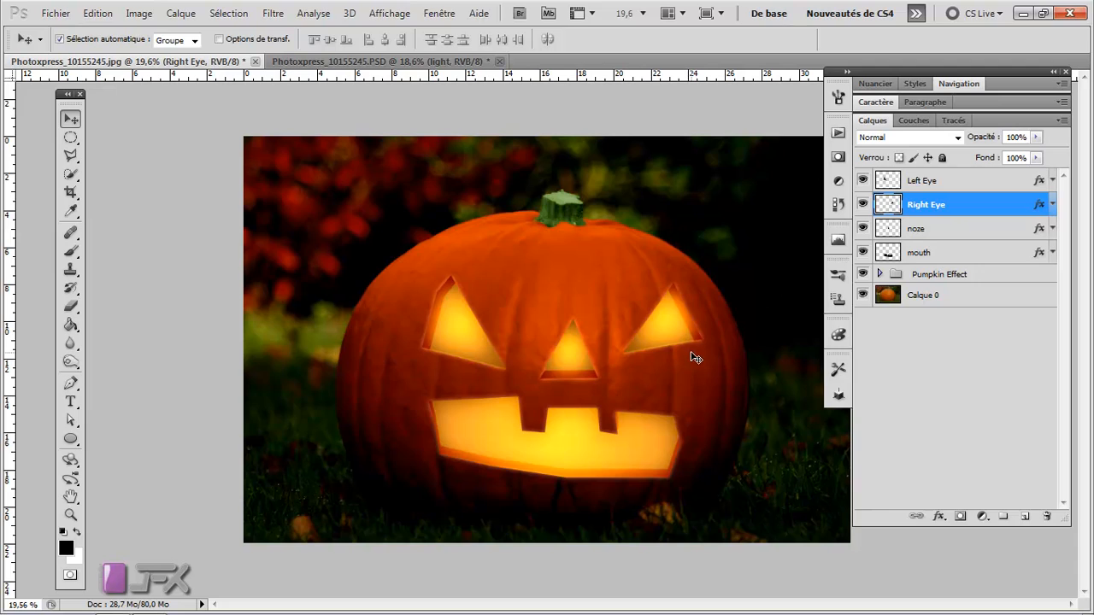
left_click(921, 181)
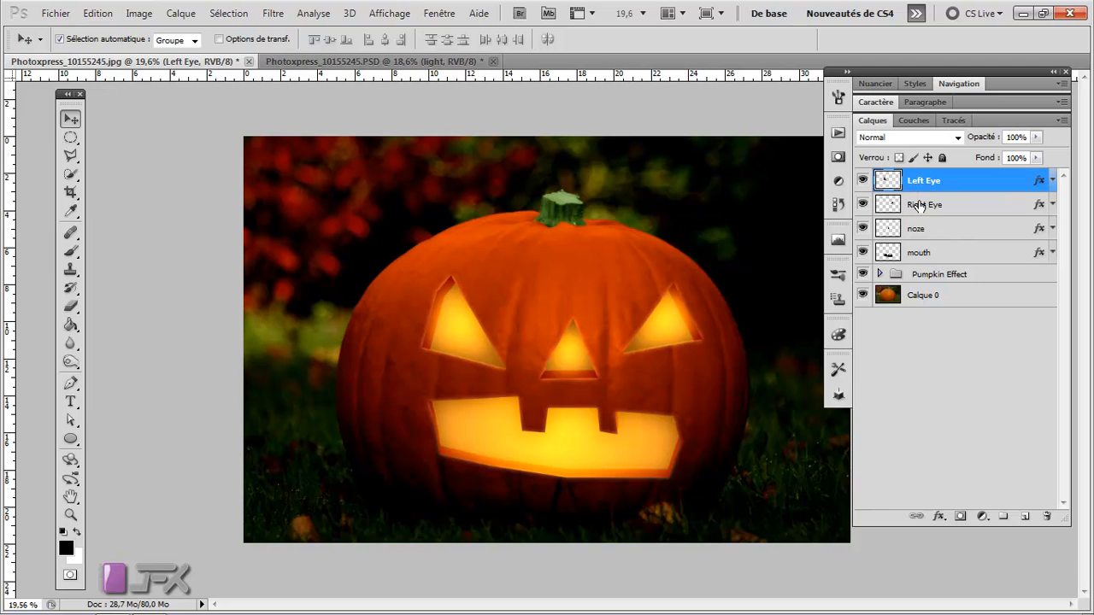
left_click(933, 253, "shift")
key("ctrl+g")
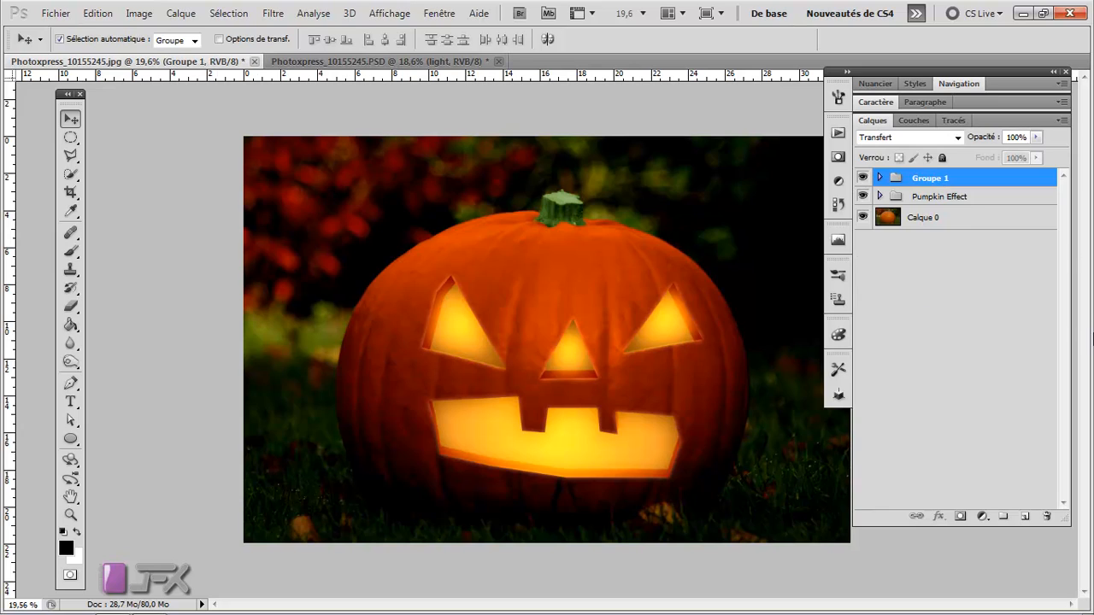
double_click(927, 178)
type("Face")
key("Return")
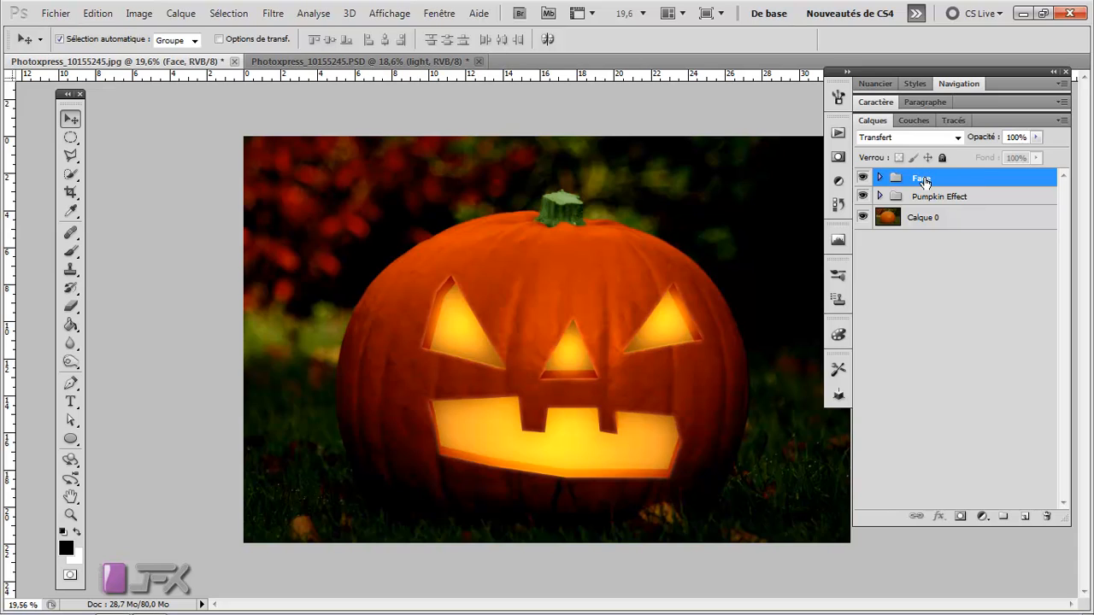
Add a new layer above the Face group and name it light.
left_click(1024, 516)
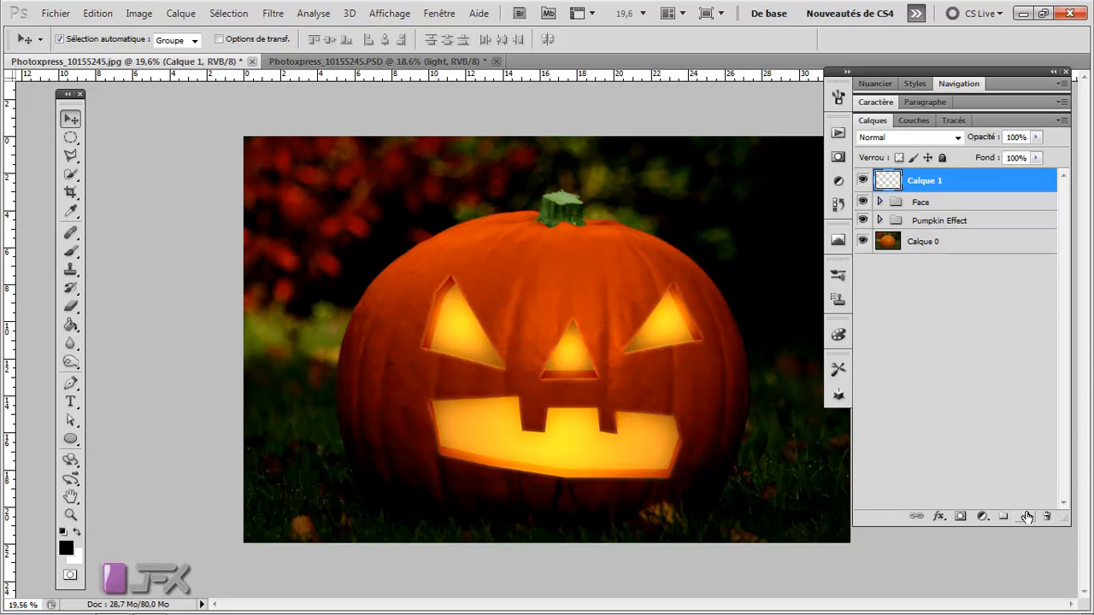
double_click(924, 181)
type("light")
key("Return")
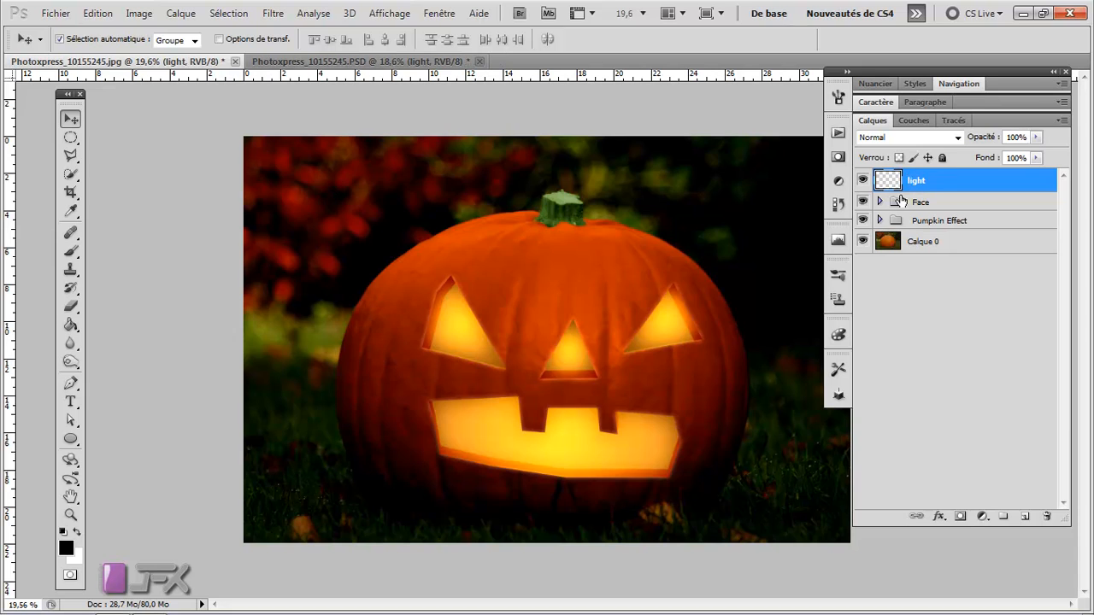
Sample the yellow-orange glow inside the pumpkin's left eye as the foreground colour and activate the Brush tool.
scroll(607, 291, "up", 2)
key("b")
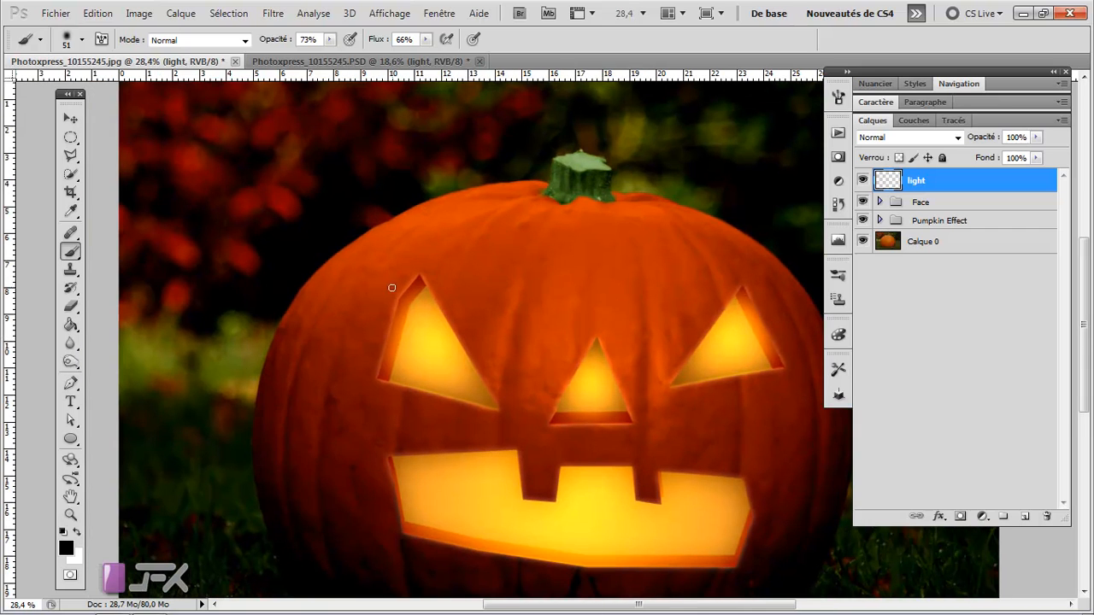
key("i")
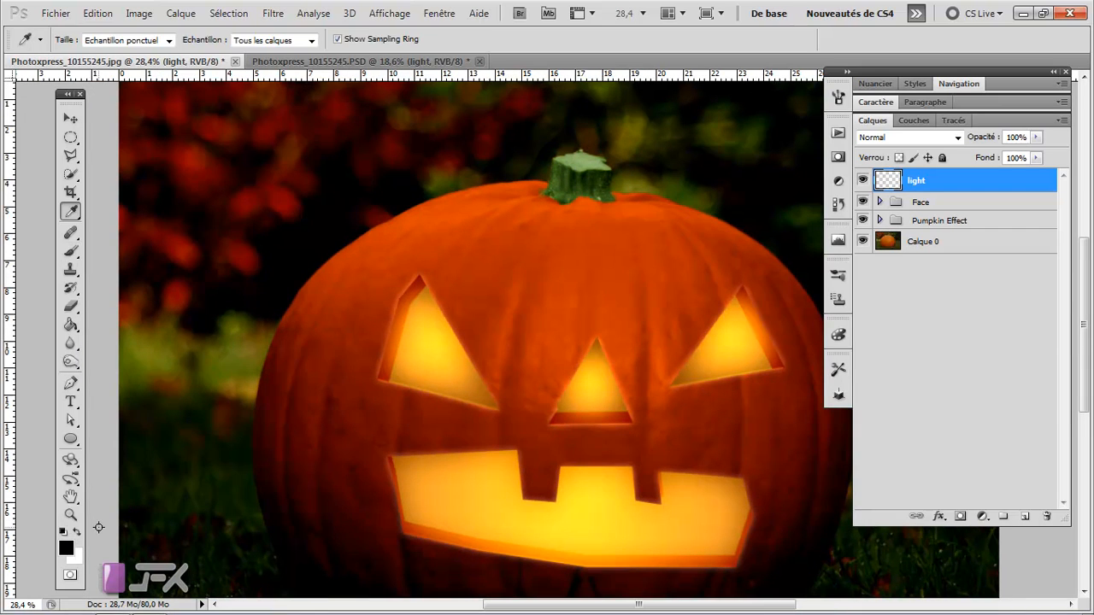
scroll(403, 391, "up", 1)
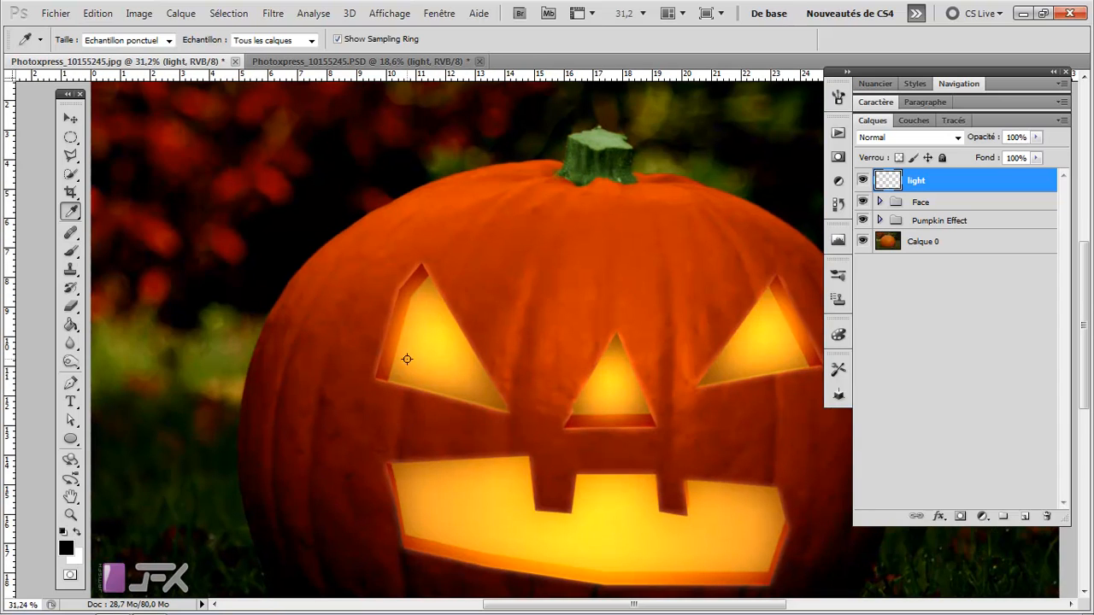
left_click(411, 317)
key("b")
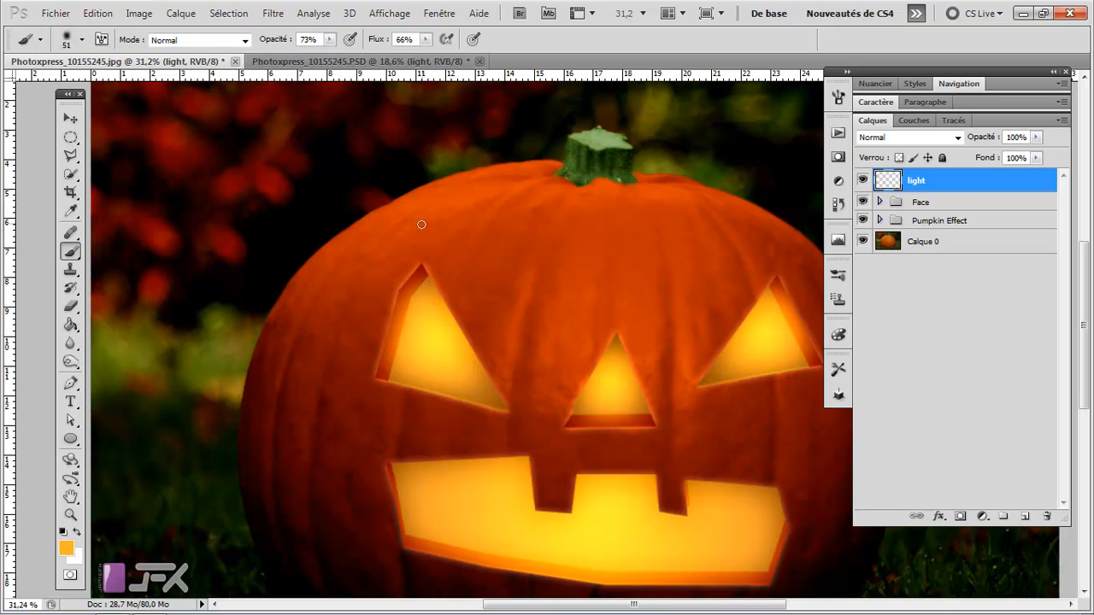
Set the brush opacity and flow to 100% and trace the outlines of the eyes, nose and mouth on the light layer.
right_click(453, 284)
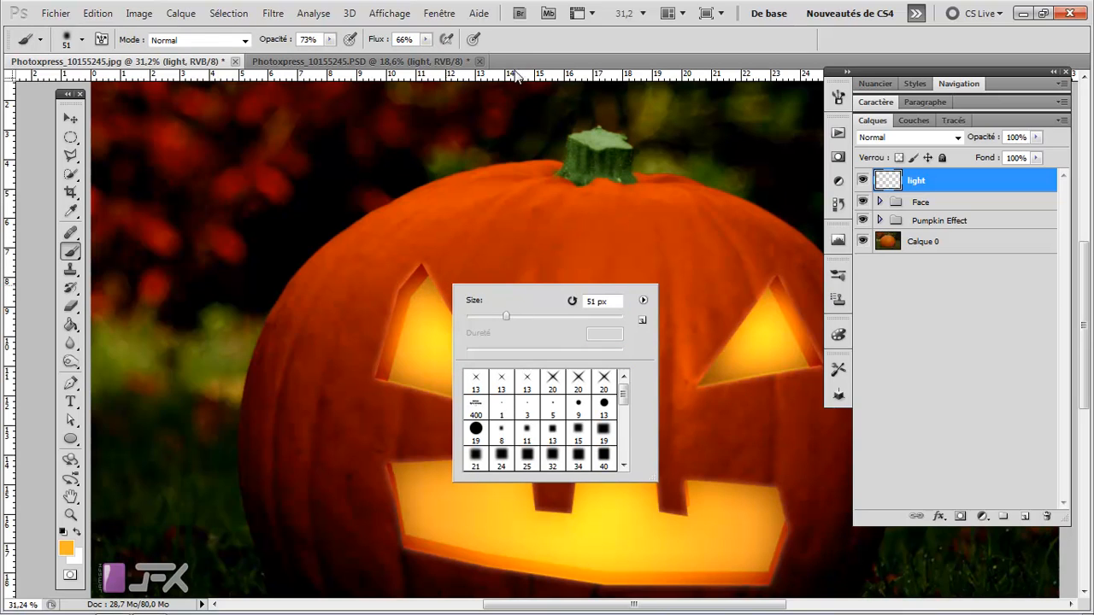
key("Return")
left_click_drag(377, 46, 398, 47)
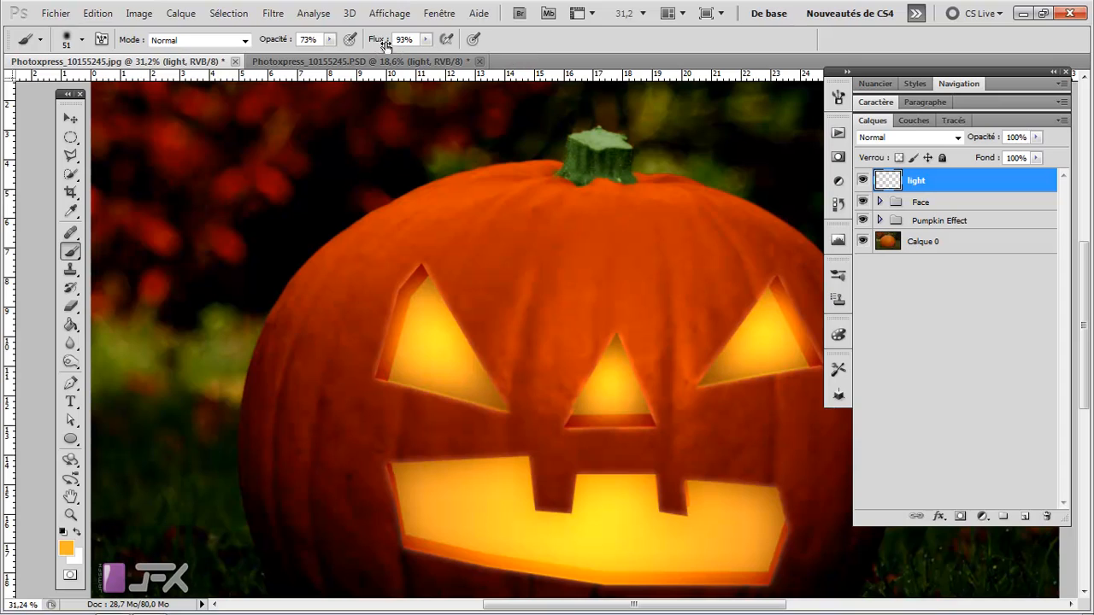
left_click_drag(280, 42, 306, 42)
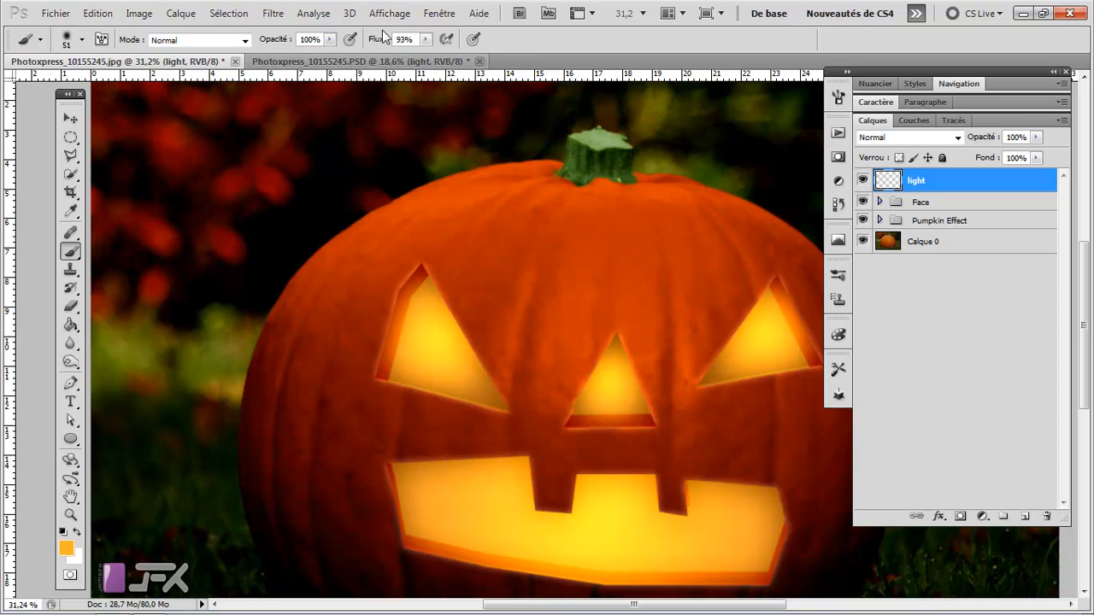
left_click_drag(391, 44, 433, 48)
left_click_drag(426, 262, 494, 368)
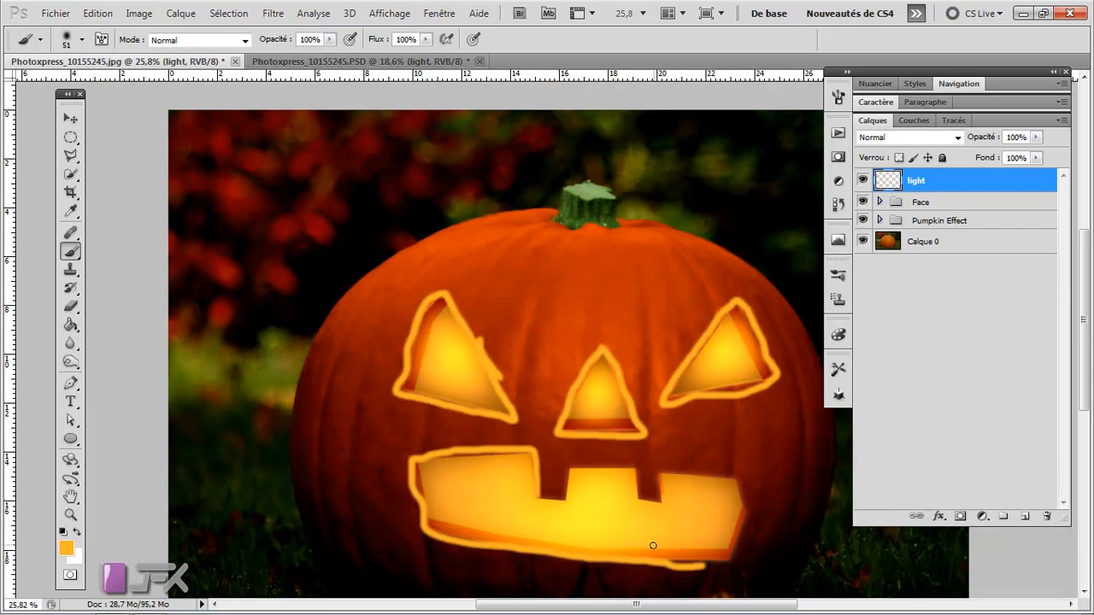
mouse_move(675, 568)
left_mouse_down()
mouse_move(750, 562)
mouse_move(742, 539)
mouse_move(740, 559)
mouse_move(743, 484)
mouse_move(729, 472)
mouse_move(657, 473)
mouse_move(663, 496)
mouse_move(651, 497)
mouse_move(625, 466)
mouse_move(570, 469)
mouse_move(535, 494)
left_mouse_up()
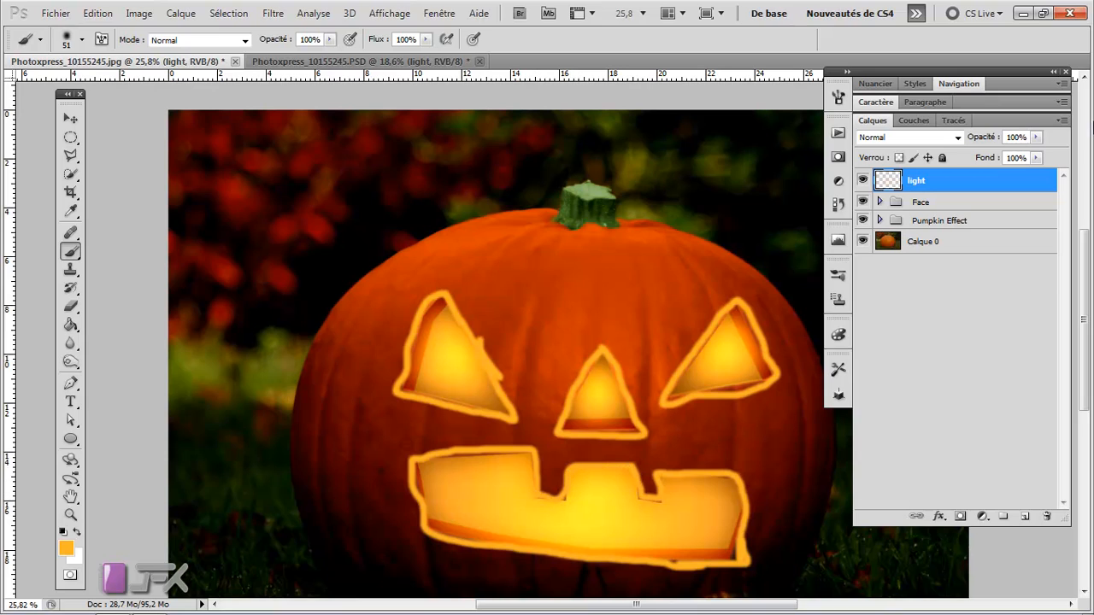
Convert the light layer for smart filters and apply a Zoom radial blur of 100 at Supérieure quality, centred toward the upper right.
left_click(271, 16)
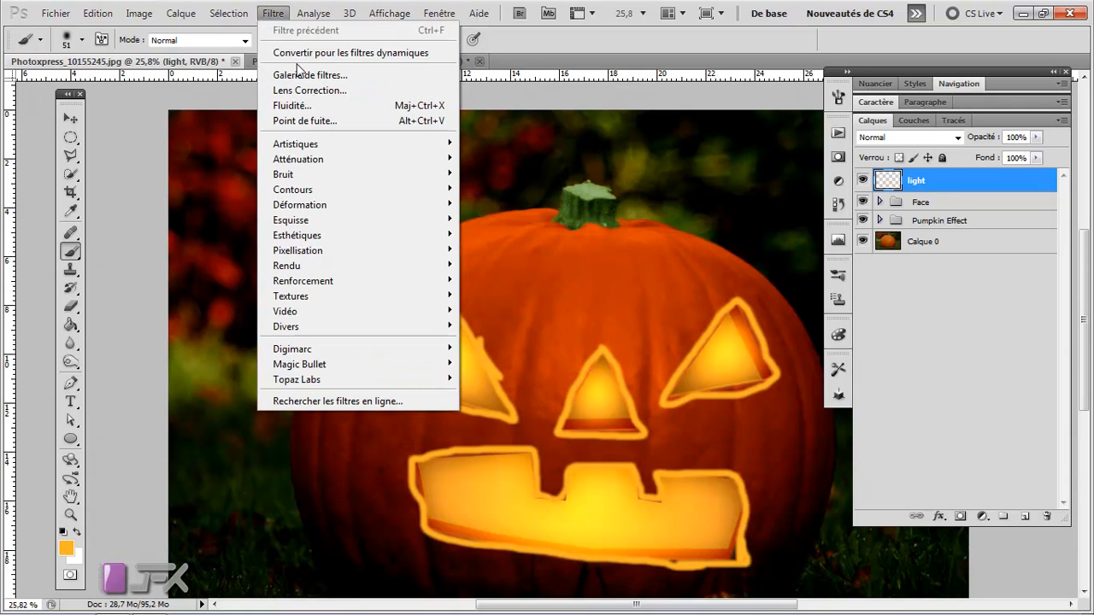
left_click(340, 56)
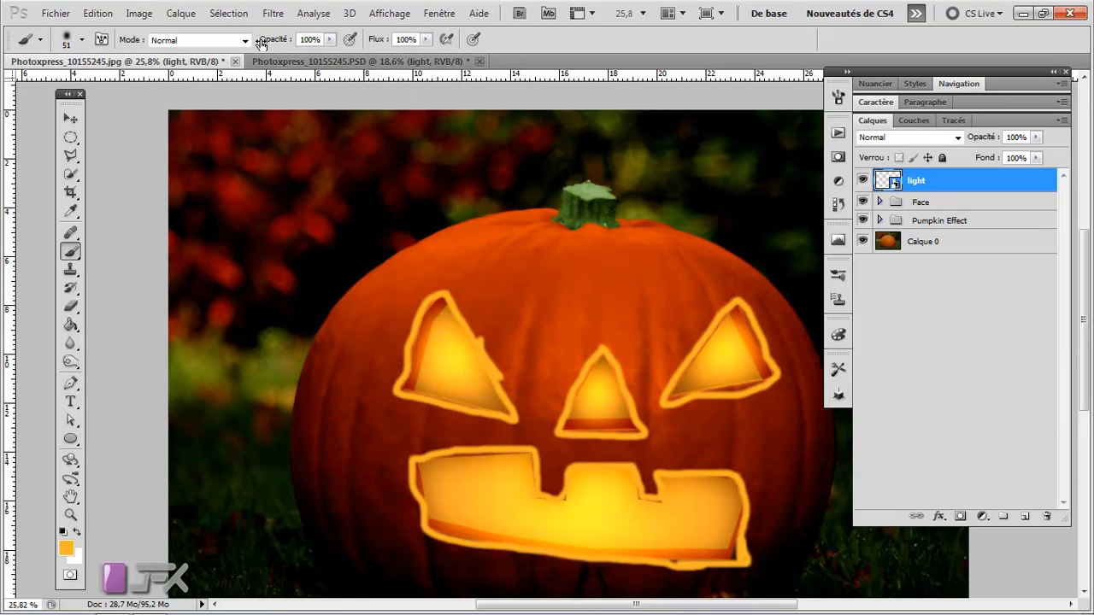
left_click(273, 14)
mouse_move(301, 160)
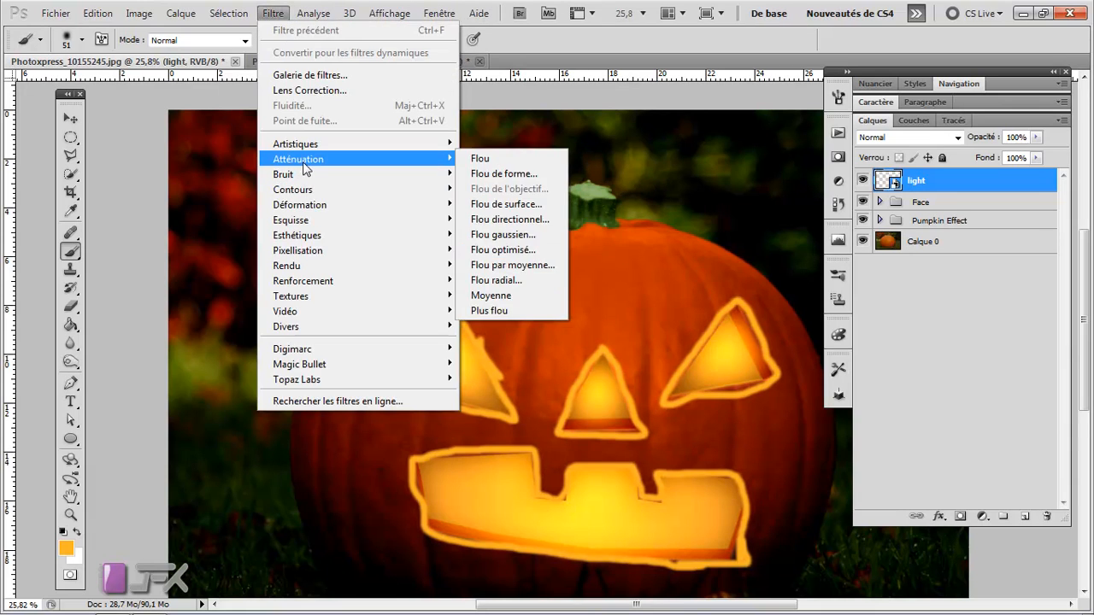
left_click(532, 278)
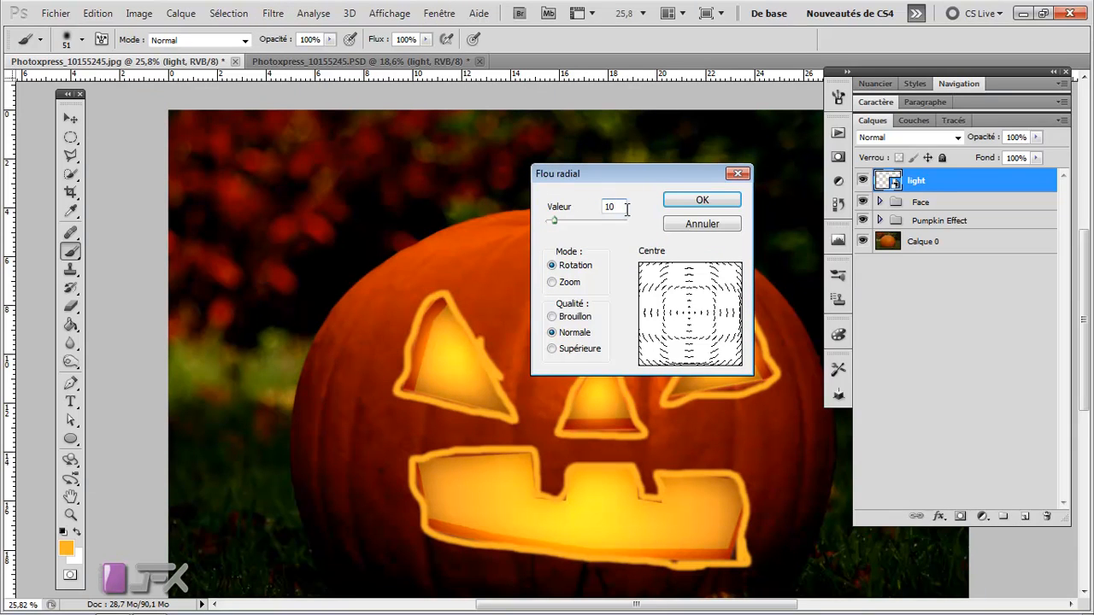
type("00")
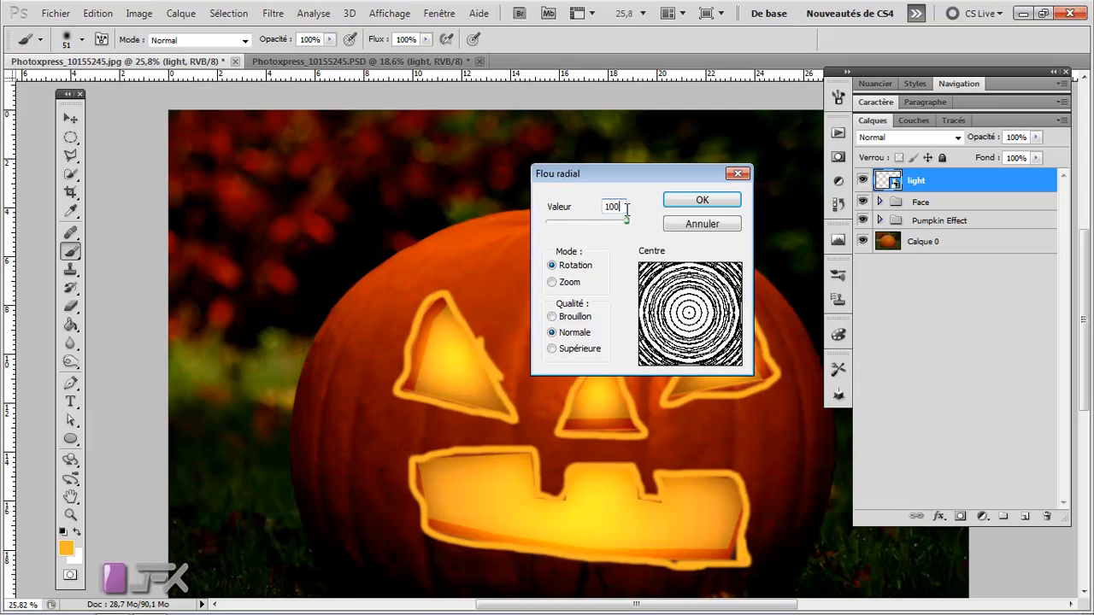
left_click(552, 282)
left_click(552, 348)
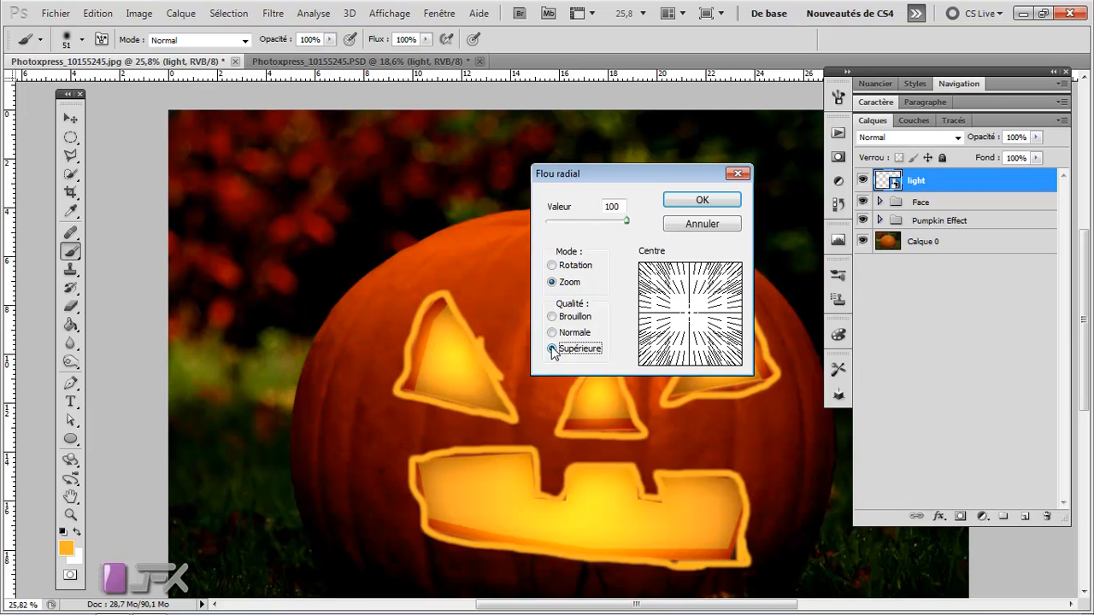
mouse_move(690, 313)
left_mouse_down()
mouse_move(709, 291)
mouse_move(665, 303)
mouse_move(685, 285)
mouse_move(710, 295)
mouse_move(735, 286)
left_mouse_up()
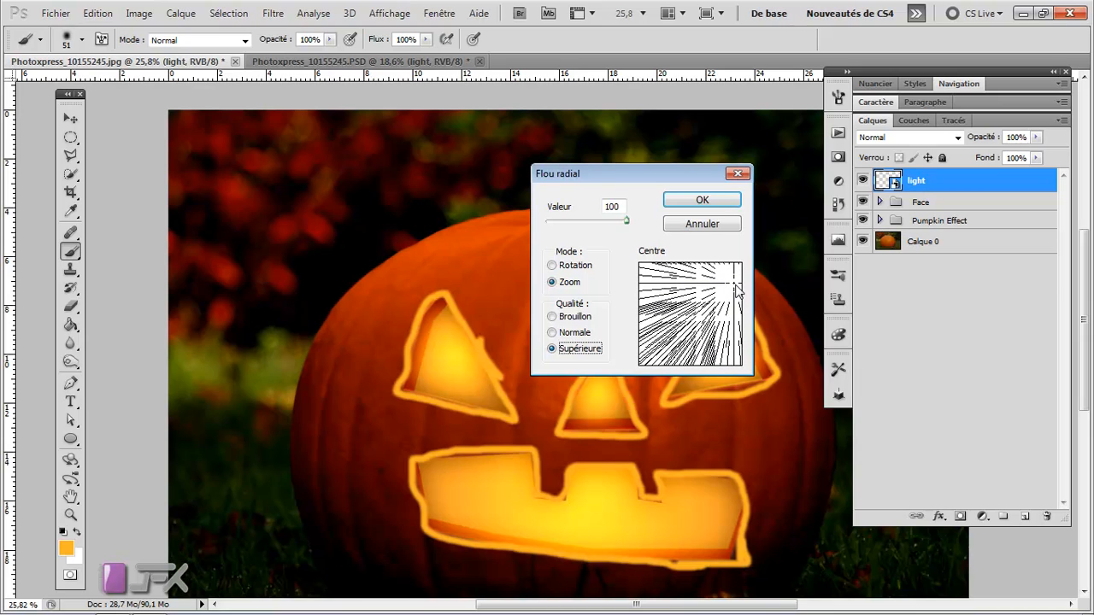
left_click(703, 204)
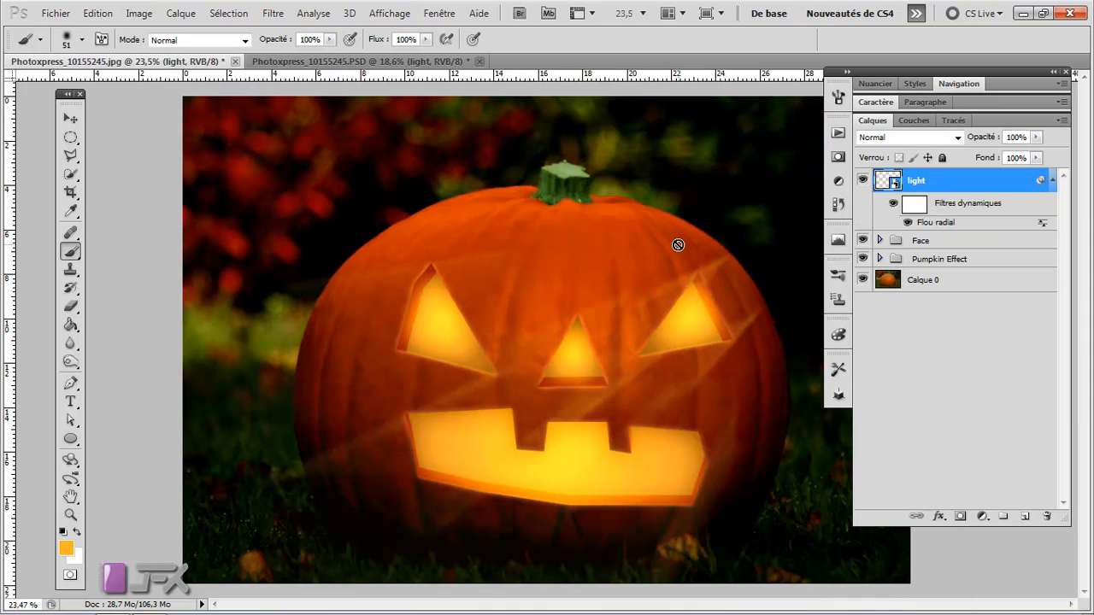
Apply a Gaussian blur with a 54.2-pixel radius to the light layer and compare the image with that layer hidden and shown.
key("v")
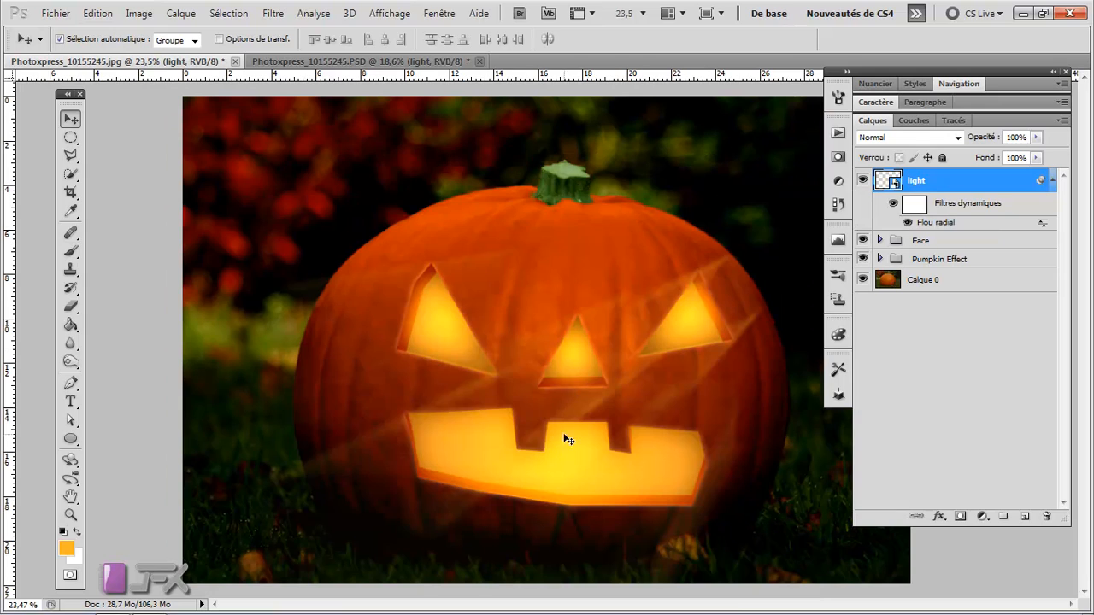
left_click(274, 13)
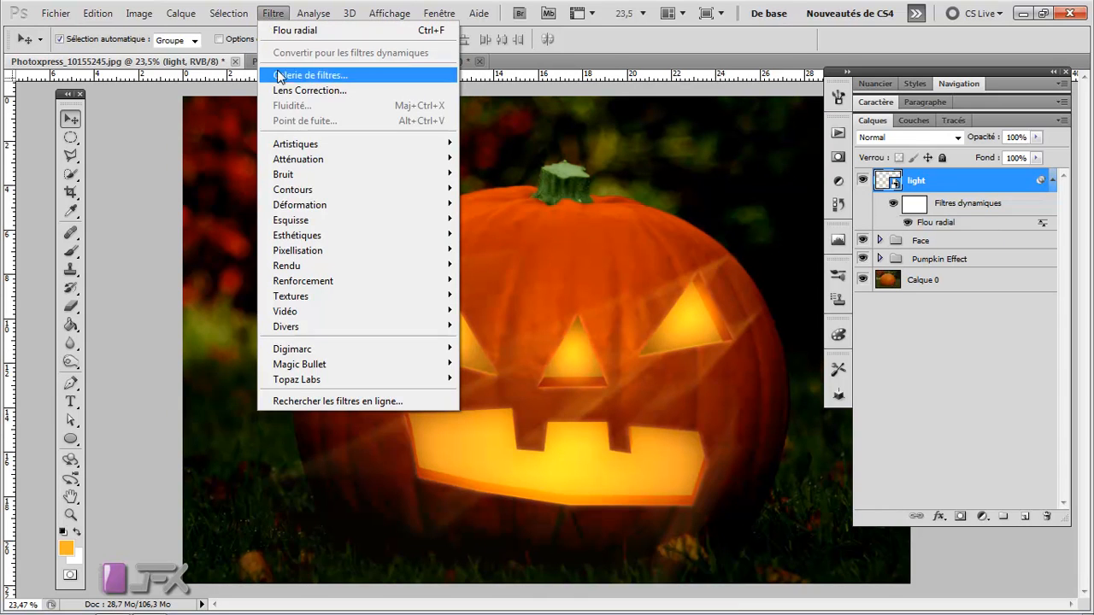
mouse_move(295, 159)
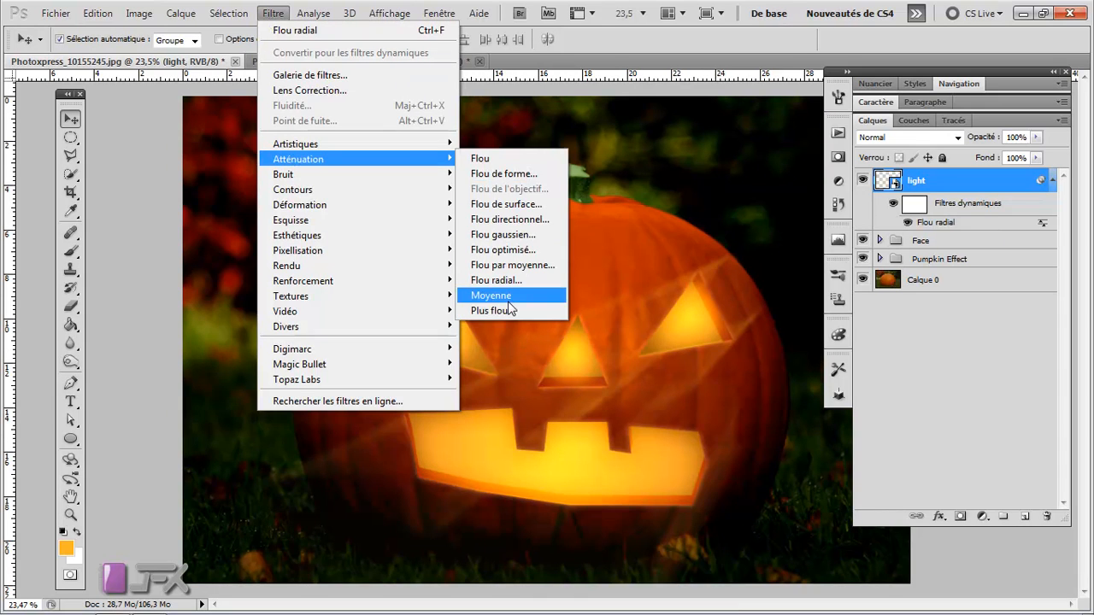
left_click(515, 235)
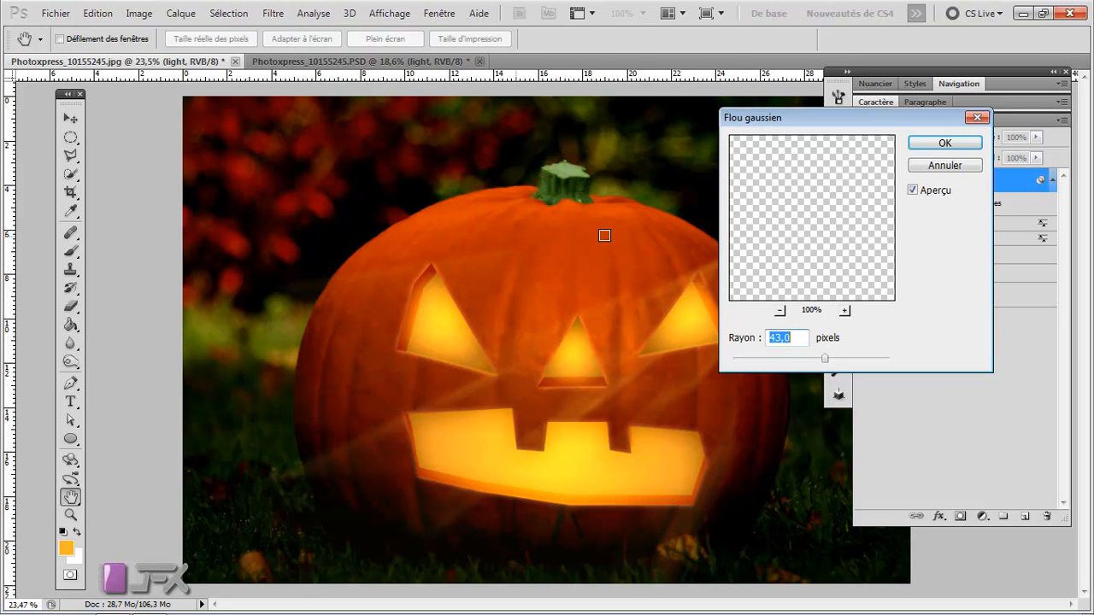
left_click(779, 311)
left_click(779, 311)
mouse_move(825, 358)
left_mouse_down()
mouse_move(847, 360)
mouse_move(827, 363)
mouse_move(837, 365)
left_mouse_up()
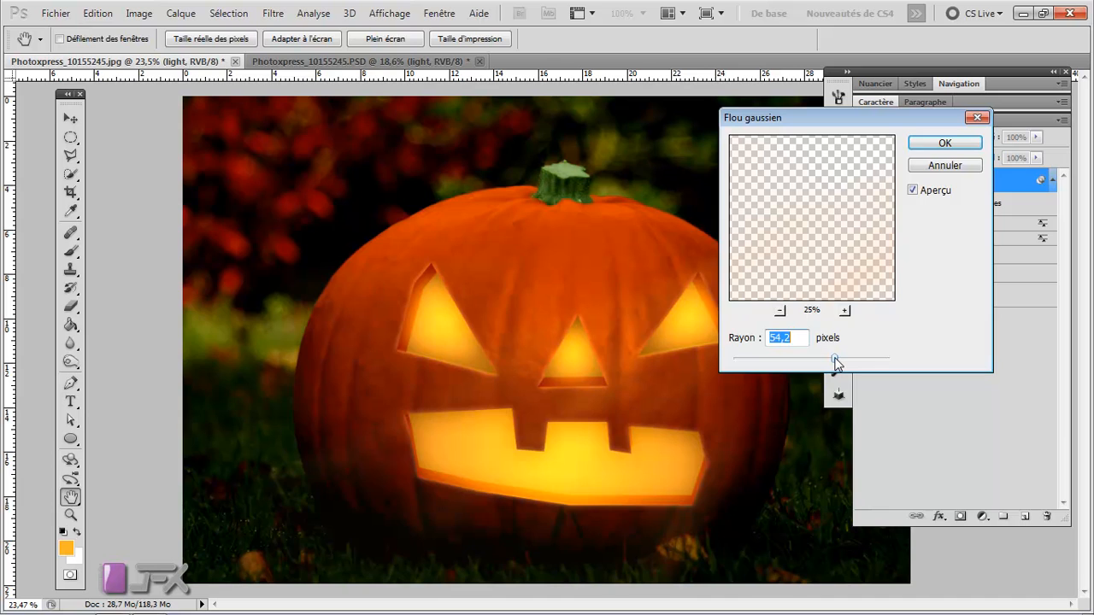
left_click(934, 149)
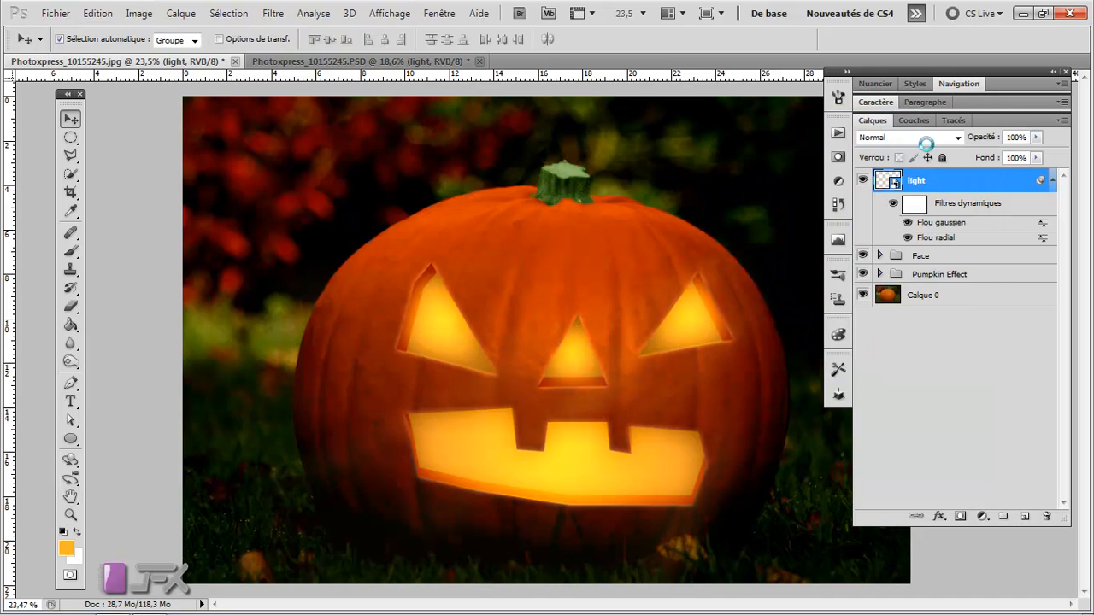
scroll(706, 214, "down", 1)
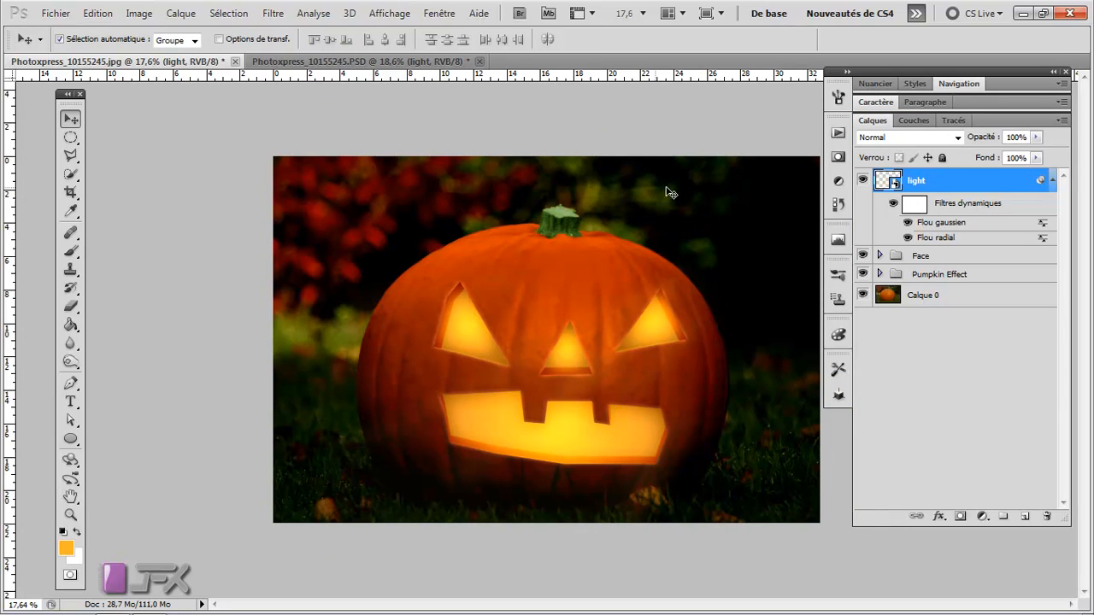
mouse_move(864, 182)
left_mouse_down()
mouse_move(864, 280)
mouse_move(867, 195)
left_mouse_up()
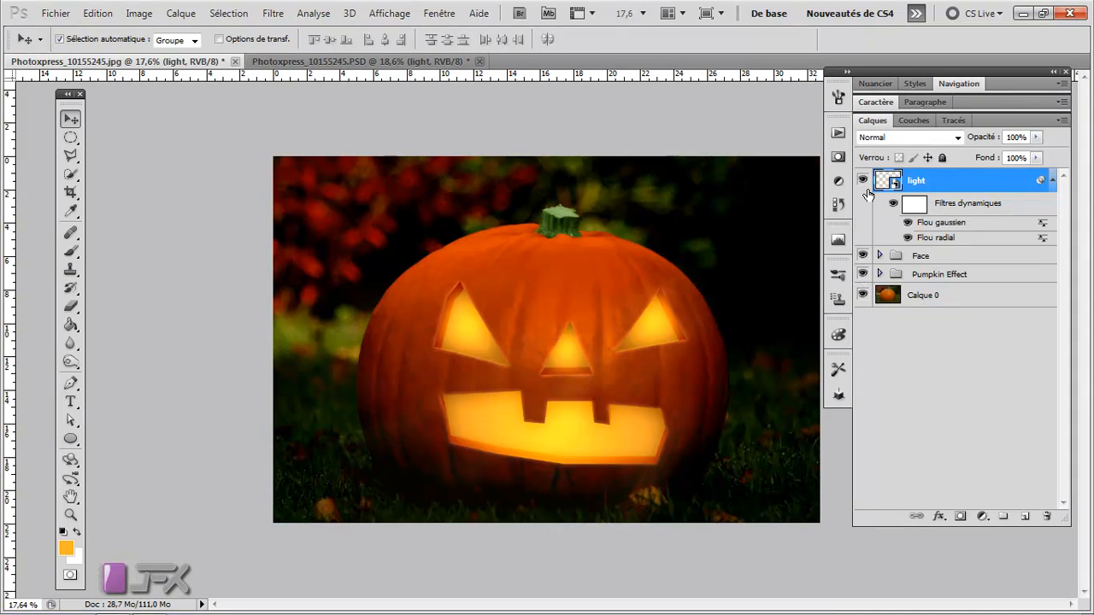